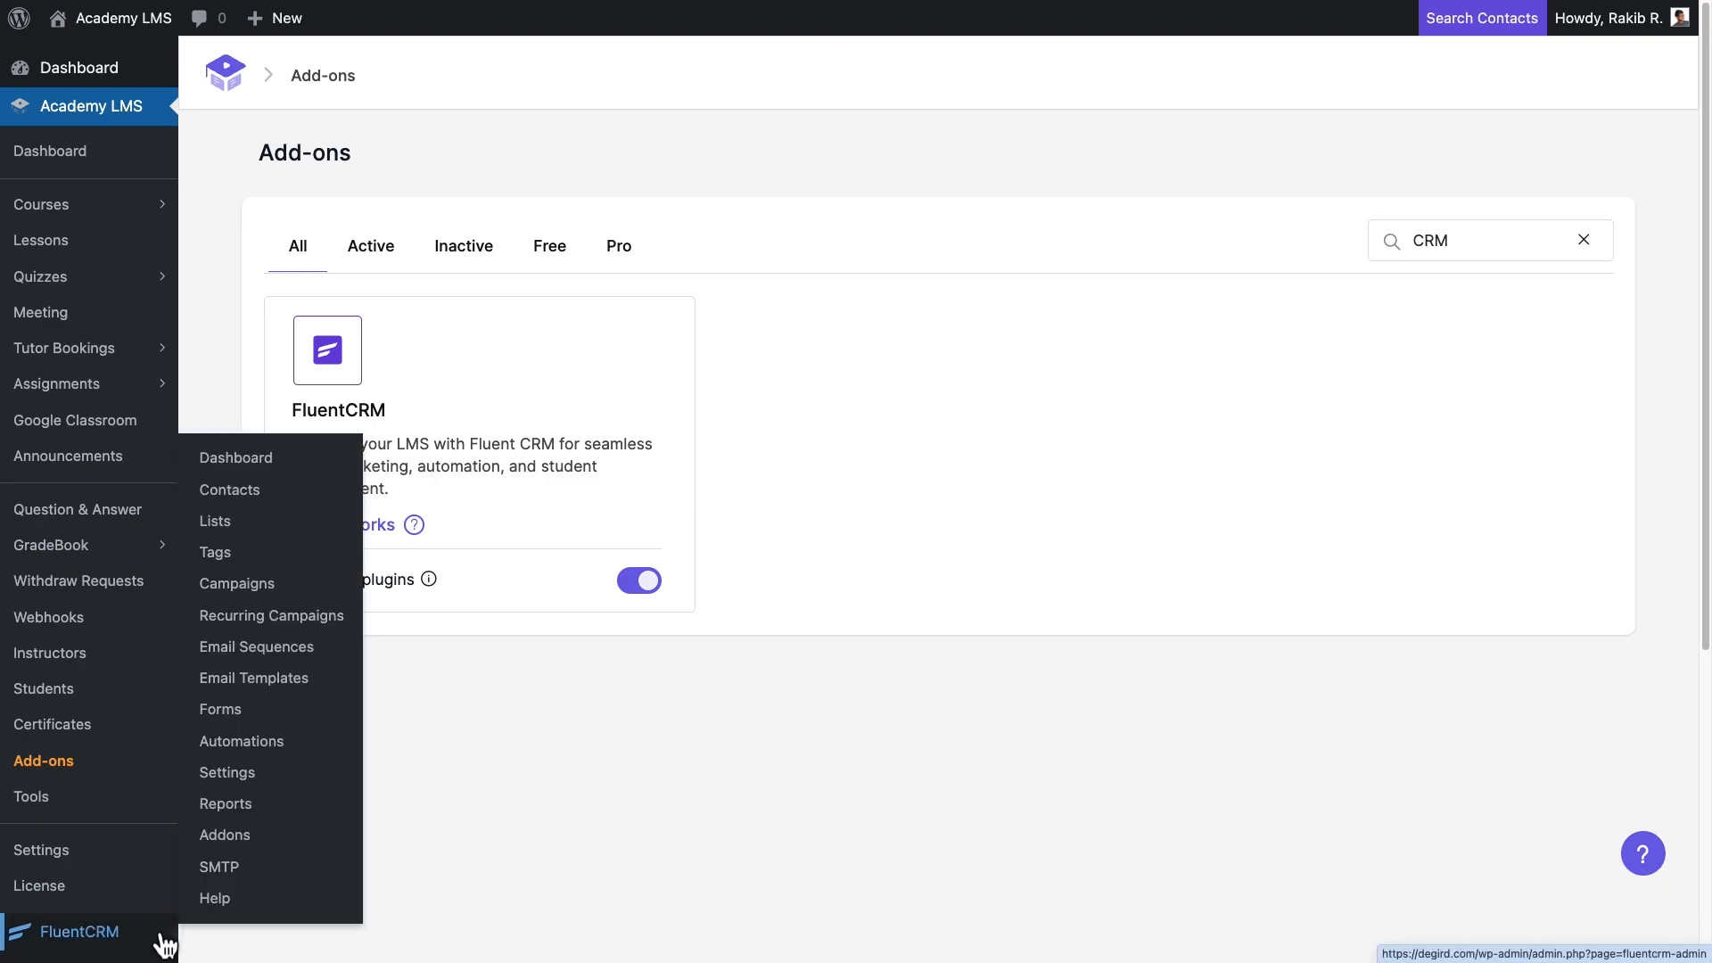
# Create a FluentCRM contact list titled Student.
pyautogui.click(156, 932)
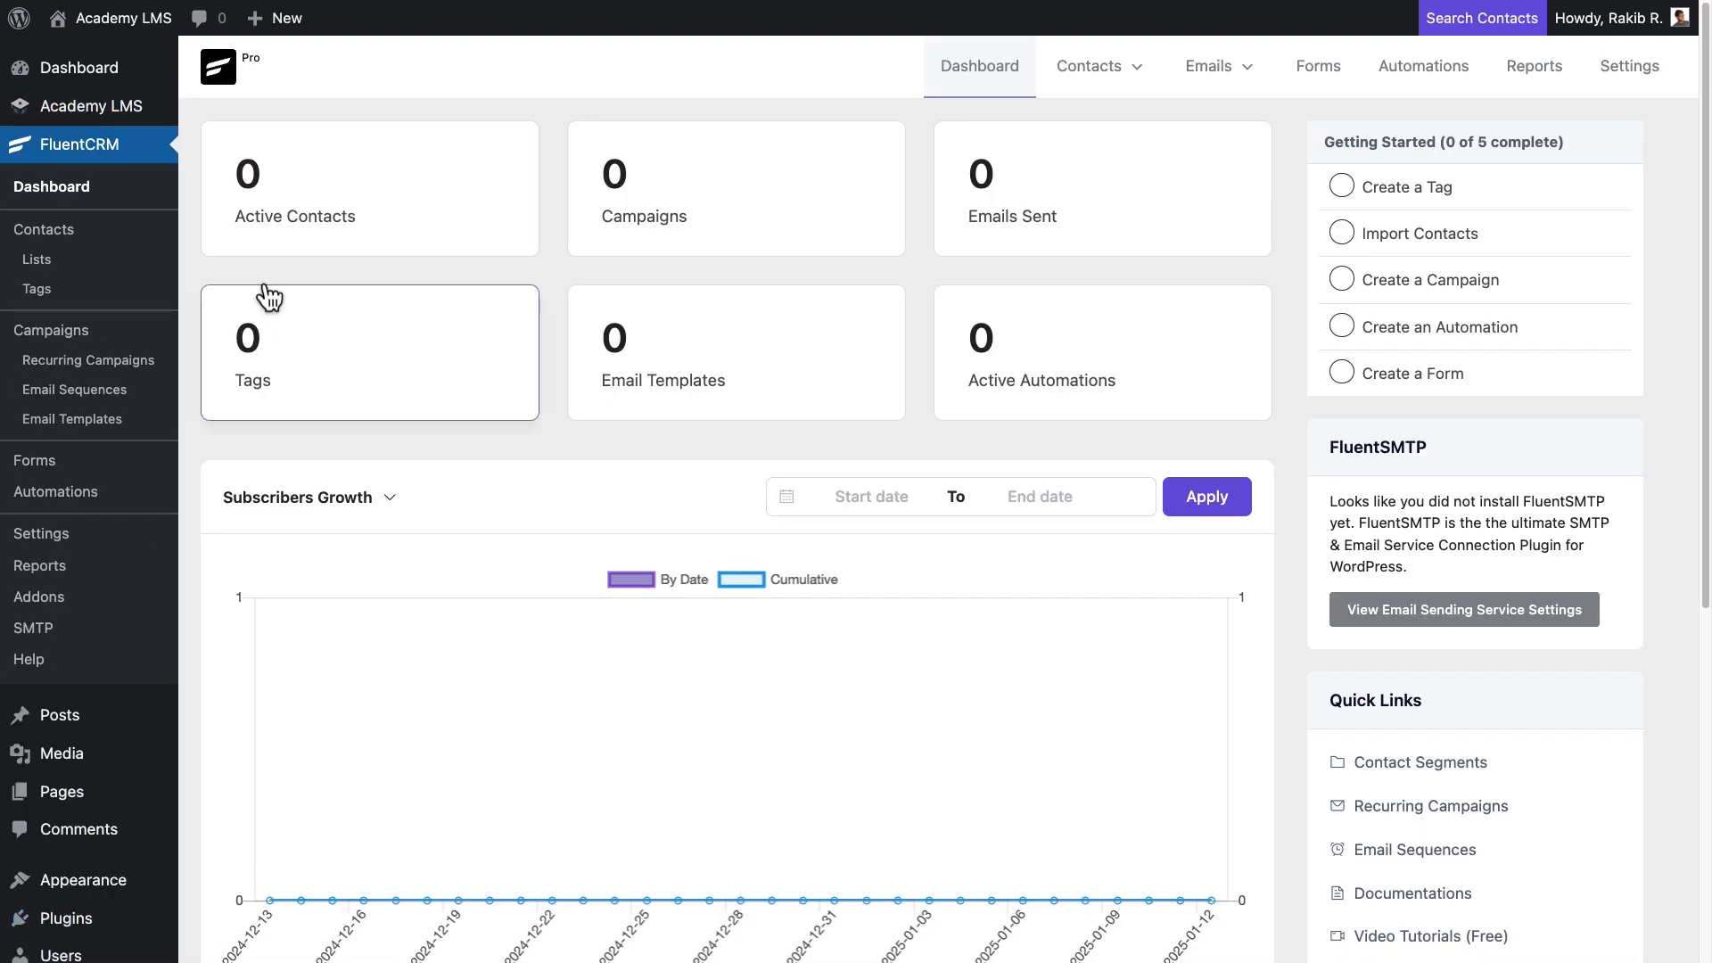
pyautogui.click(99, 268)
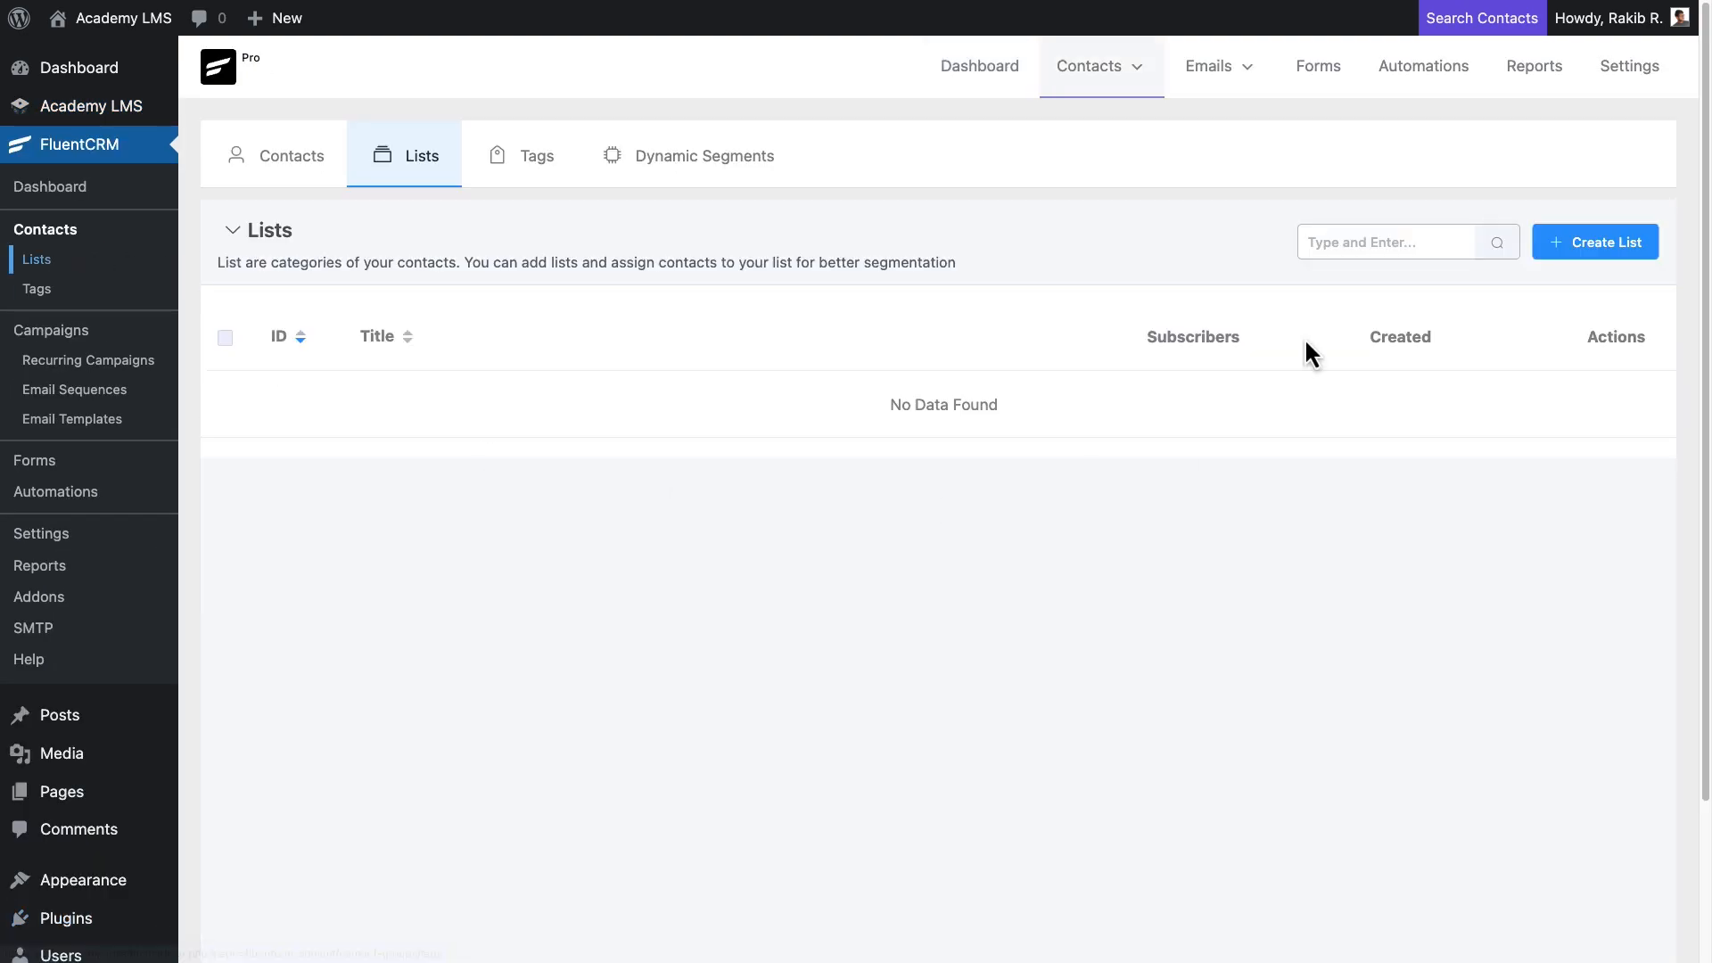
pyautogui.click(1554, 253)
pyautogui.click(306, 154)
pyautogui.write('Stu')
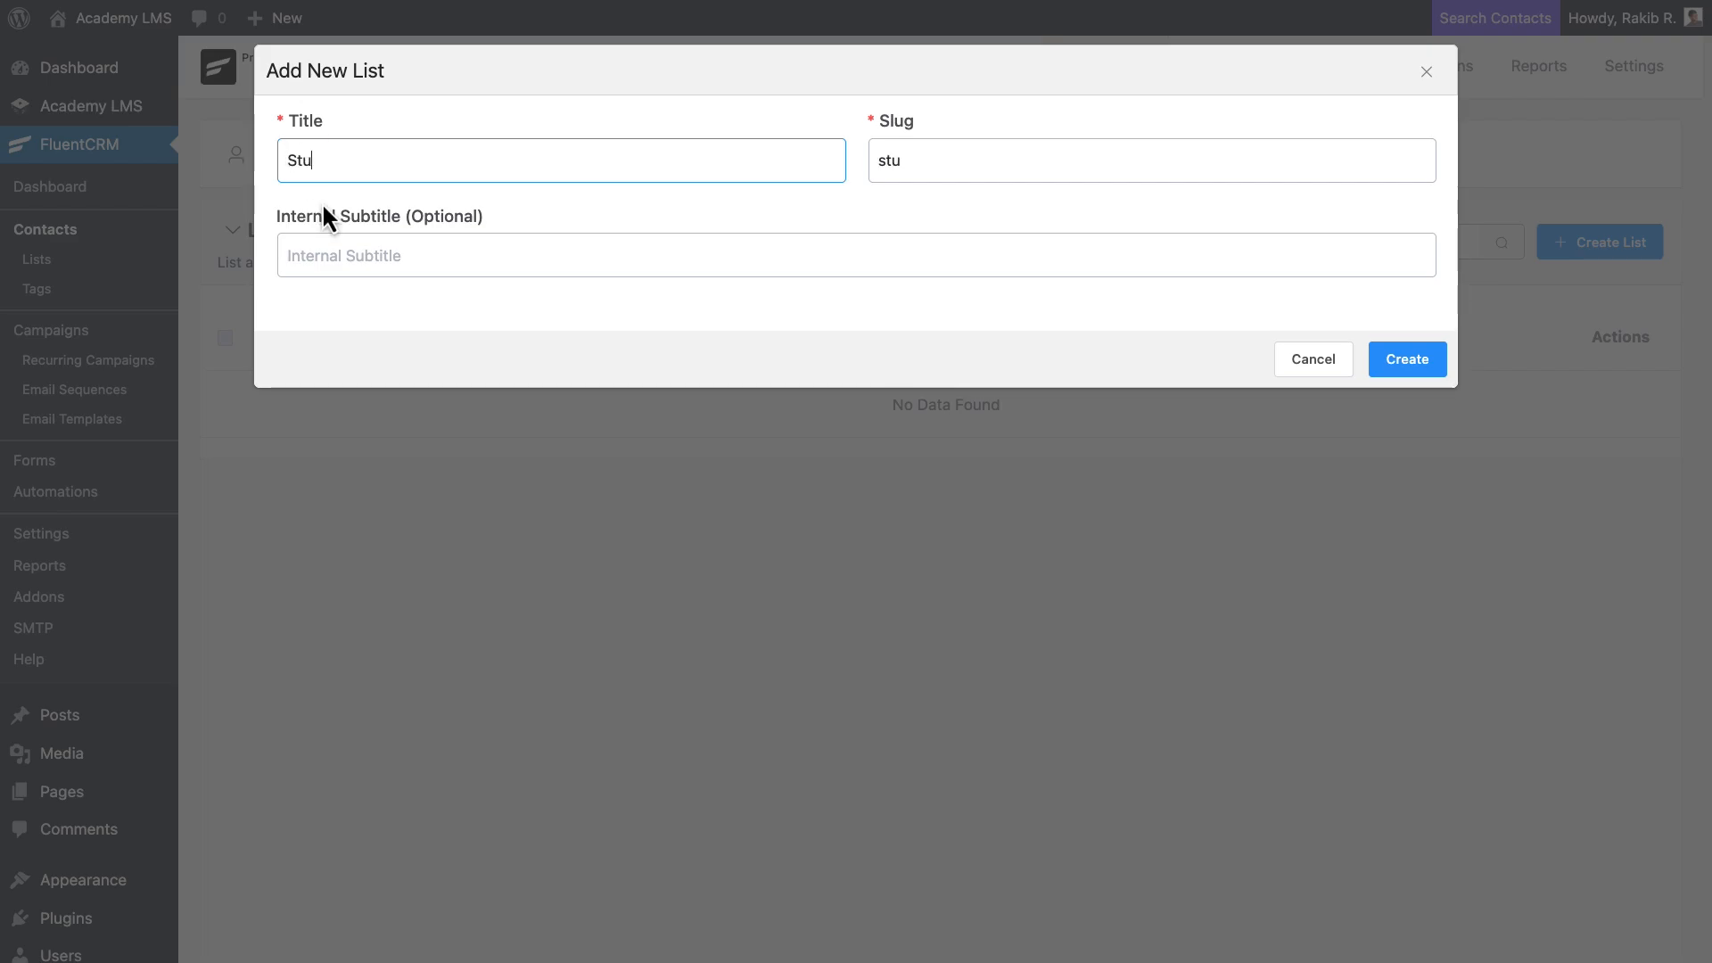
pyautogui.write('dent')
pyautogui.click(1400, 364)
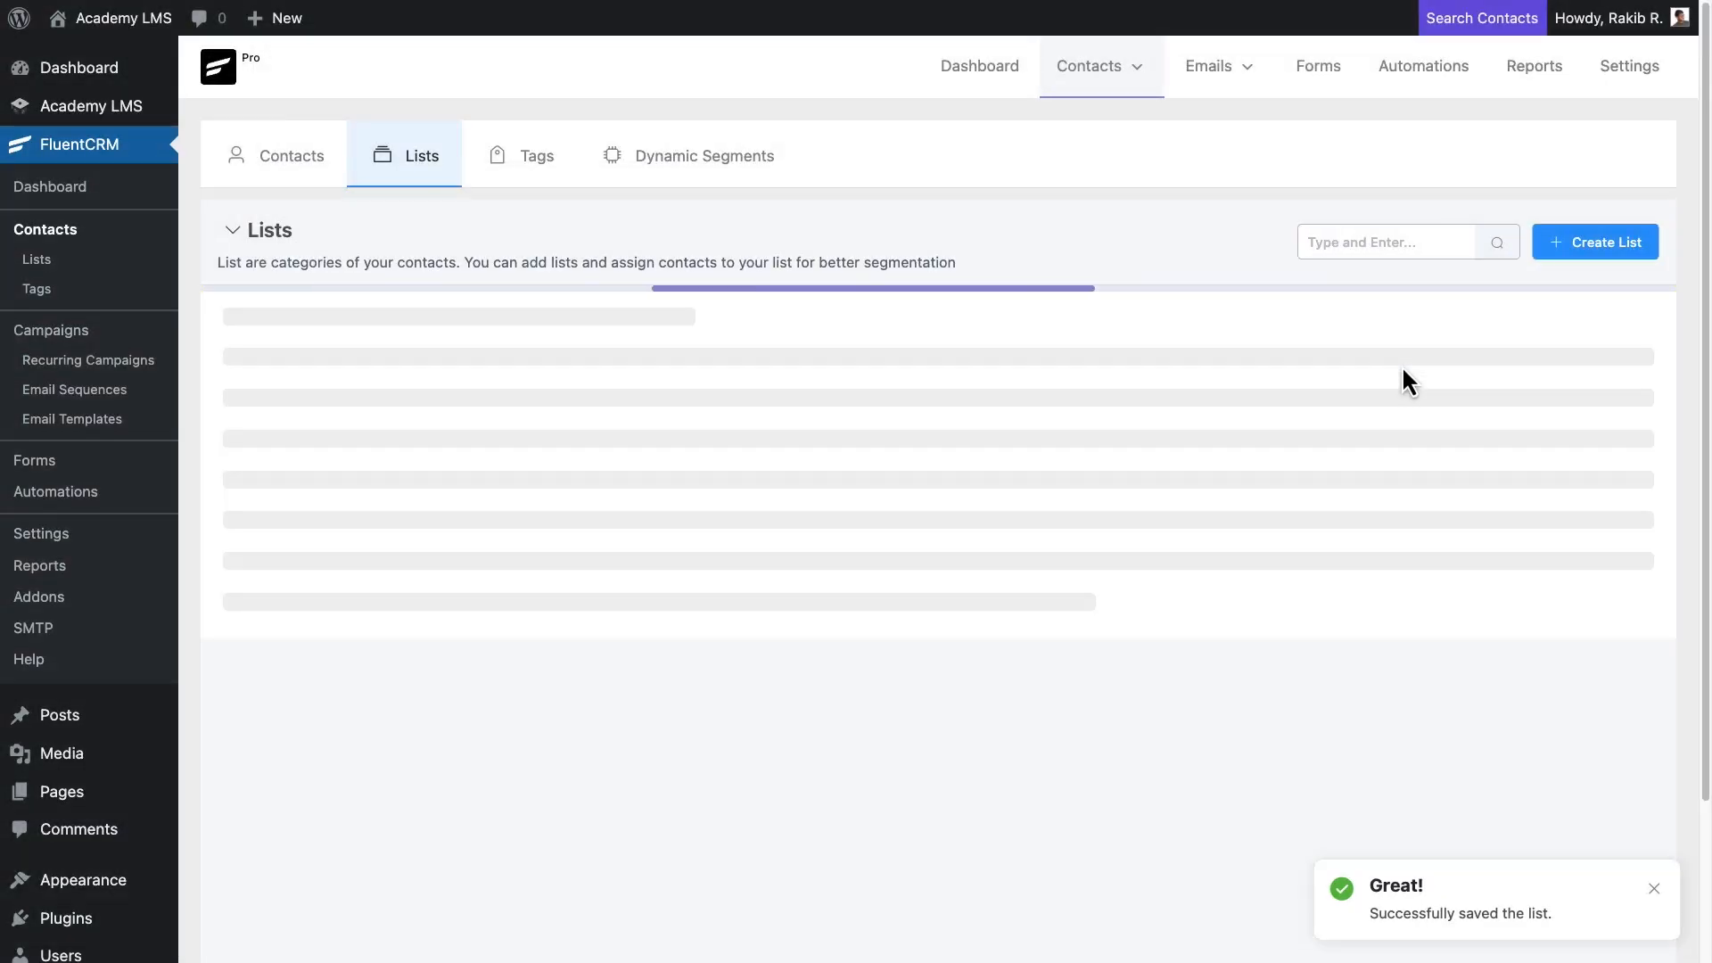
# Create a second contact list titled Instructor.
pyautogui.click(1596, 242)
pyautogui.click(323, 156)
pyautogui.write('Instructor')
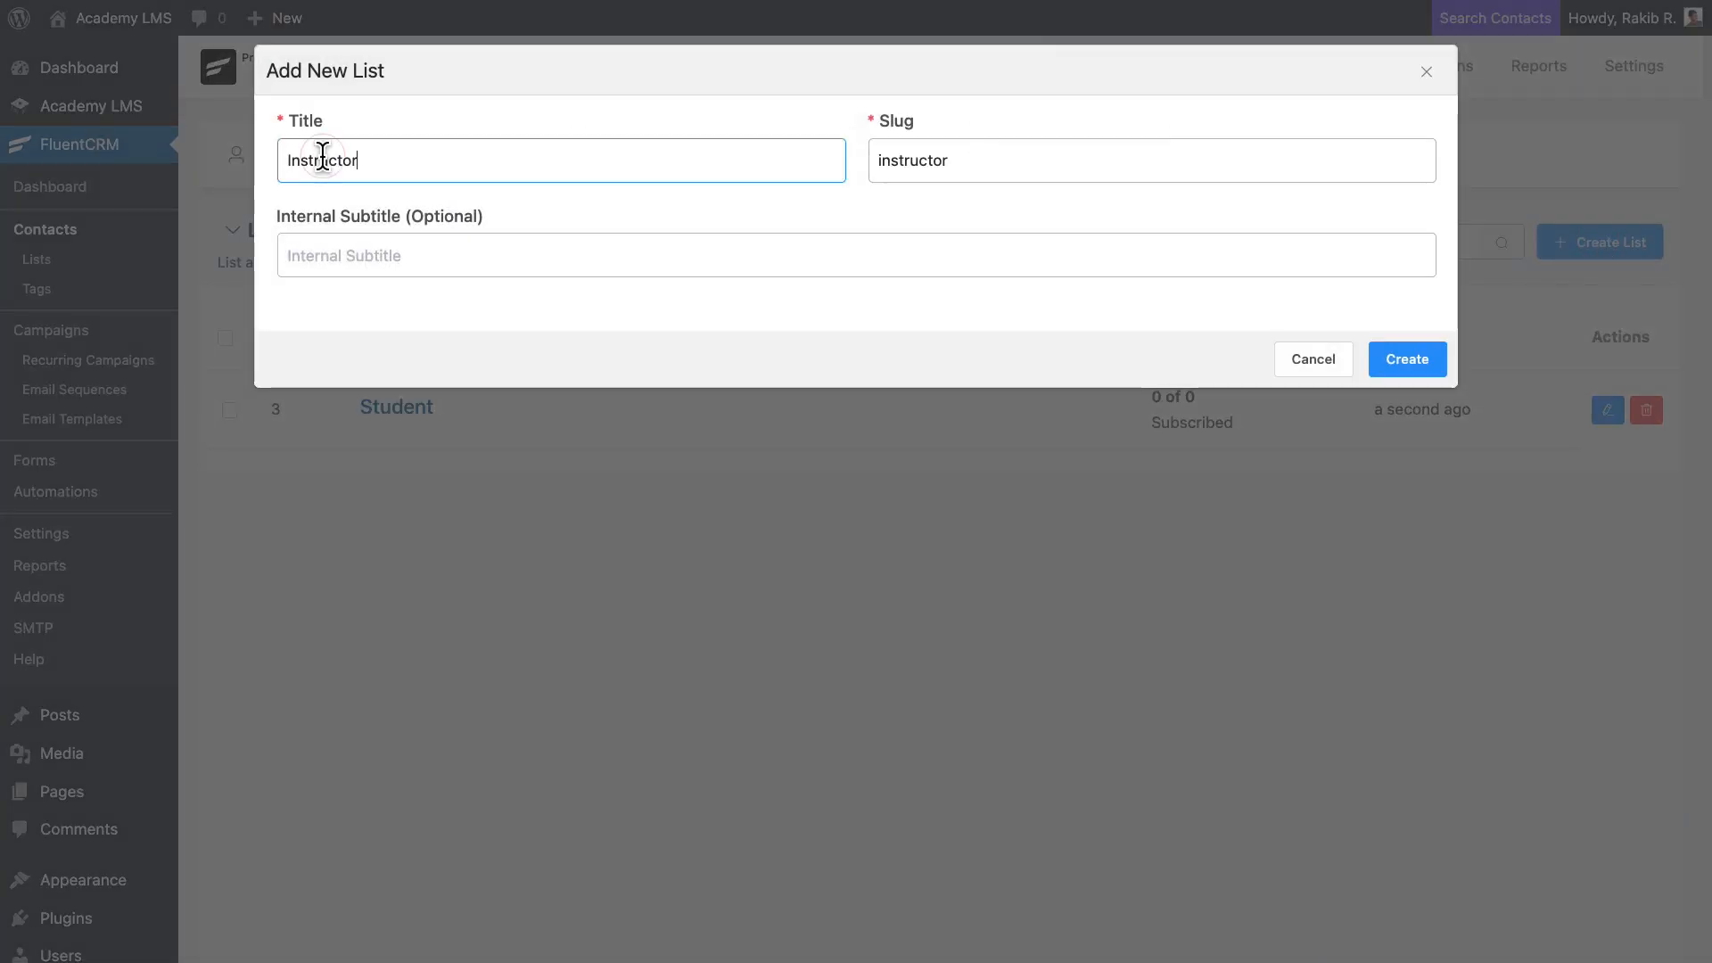
pyautogui.click(1423, 362)
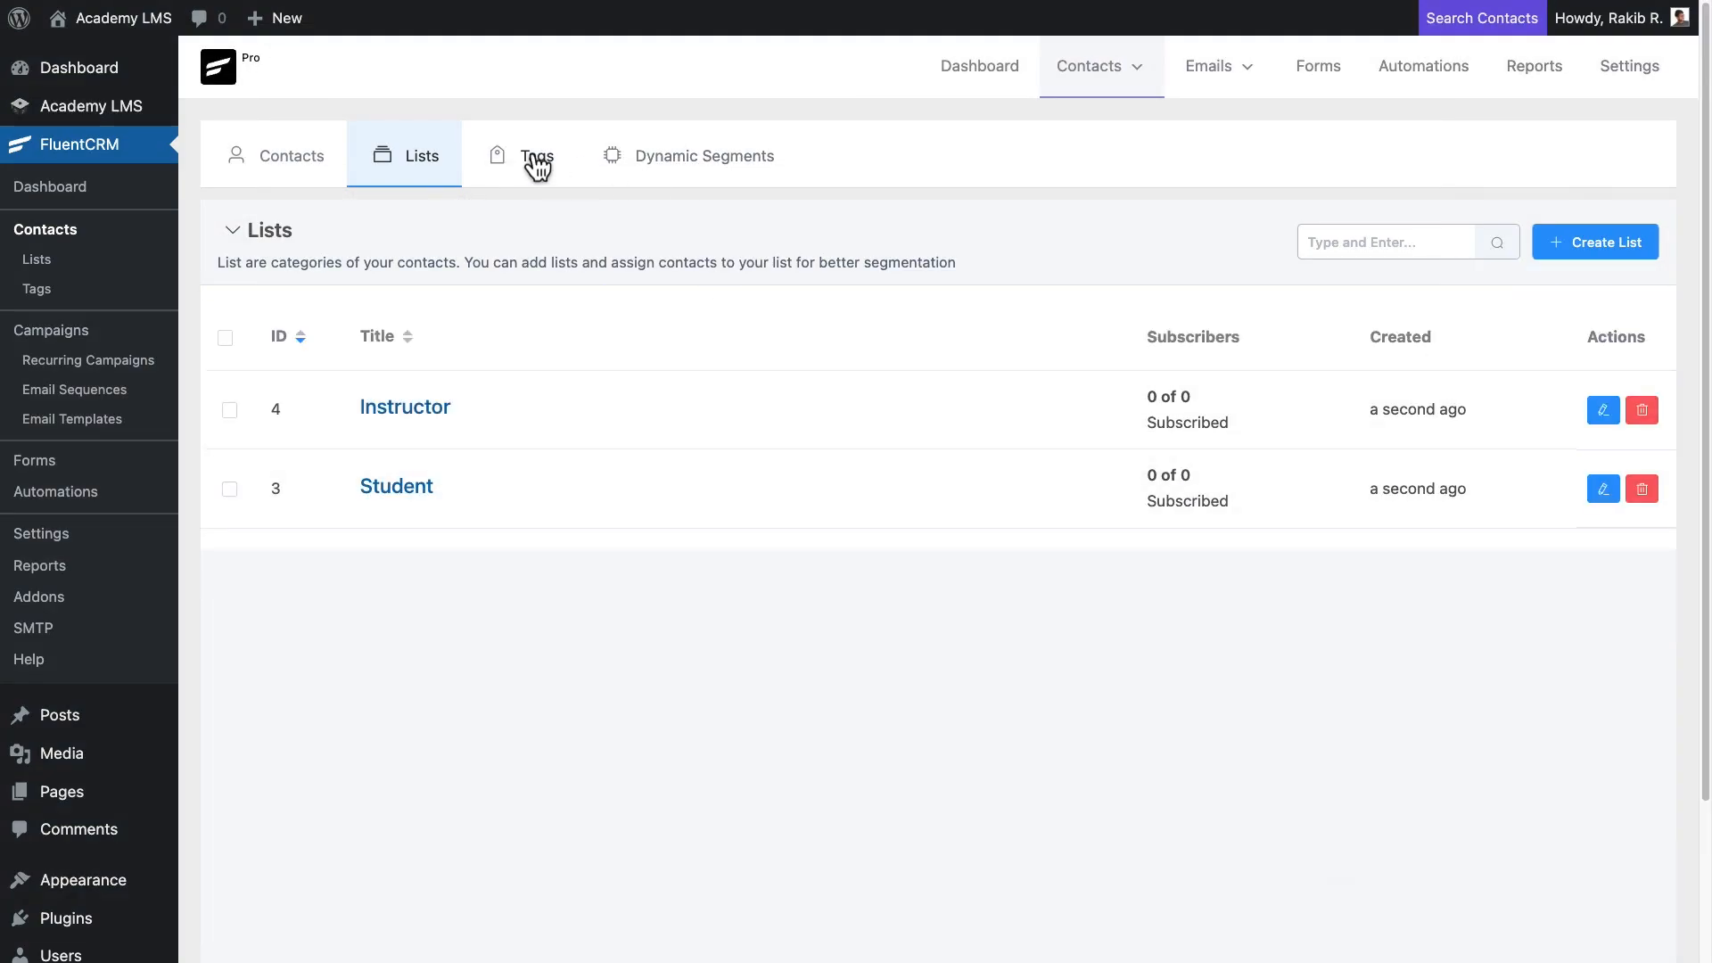
# Create a contact tag titled Digital Marketing.
pyautogui.click(536, 161)
pyautogui.click(1553, 249)
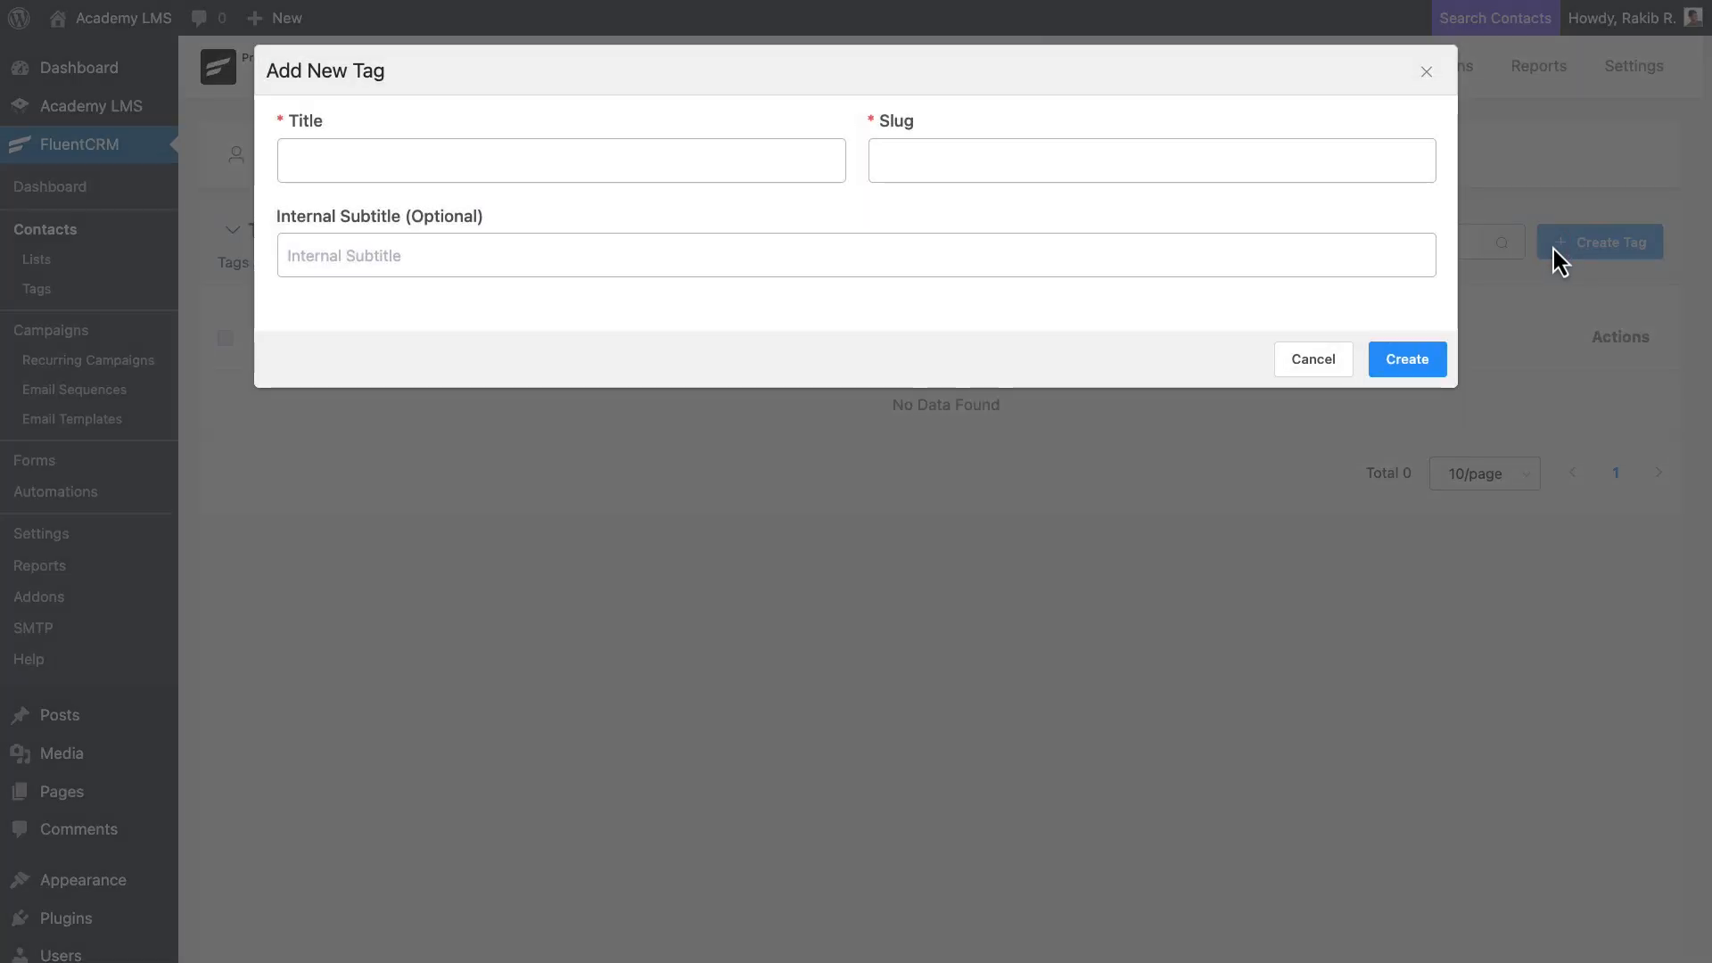
pyautogui.click(337, 162)
pyautogui.write('Digital Marketing')
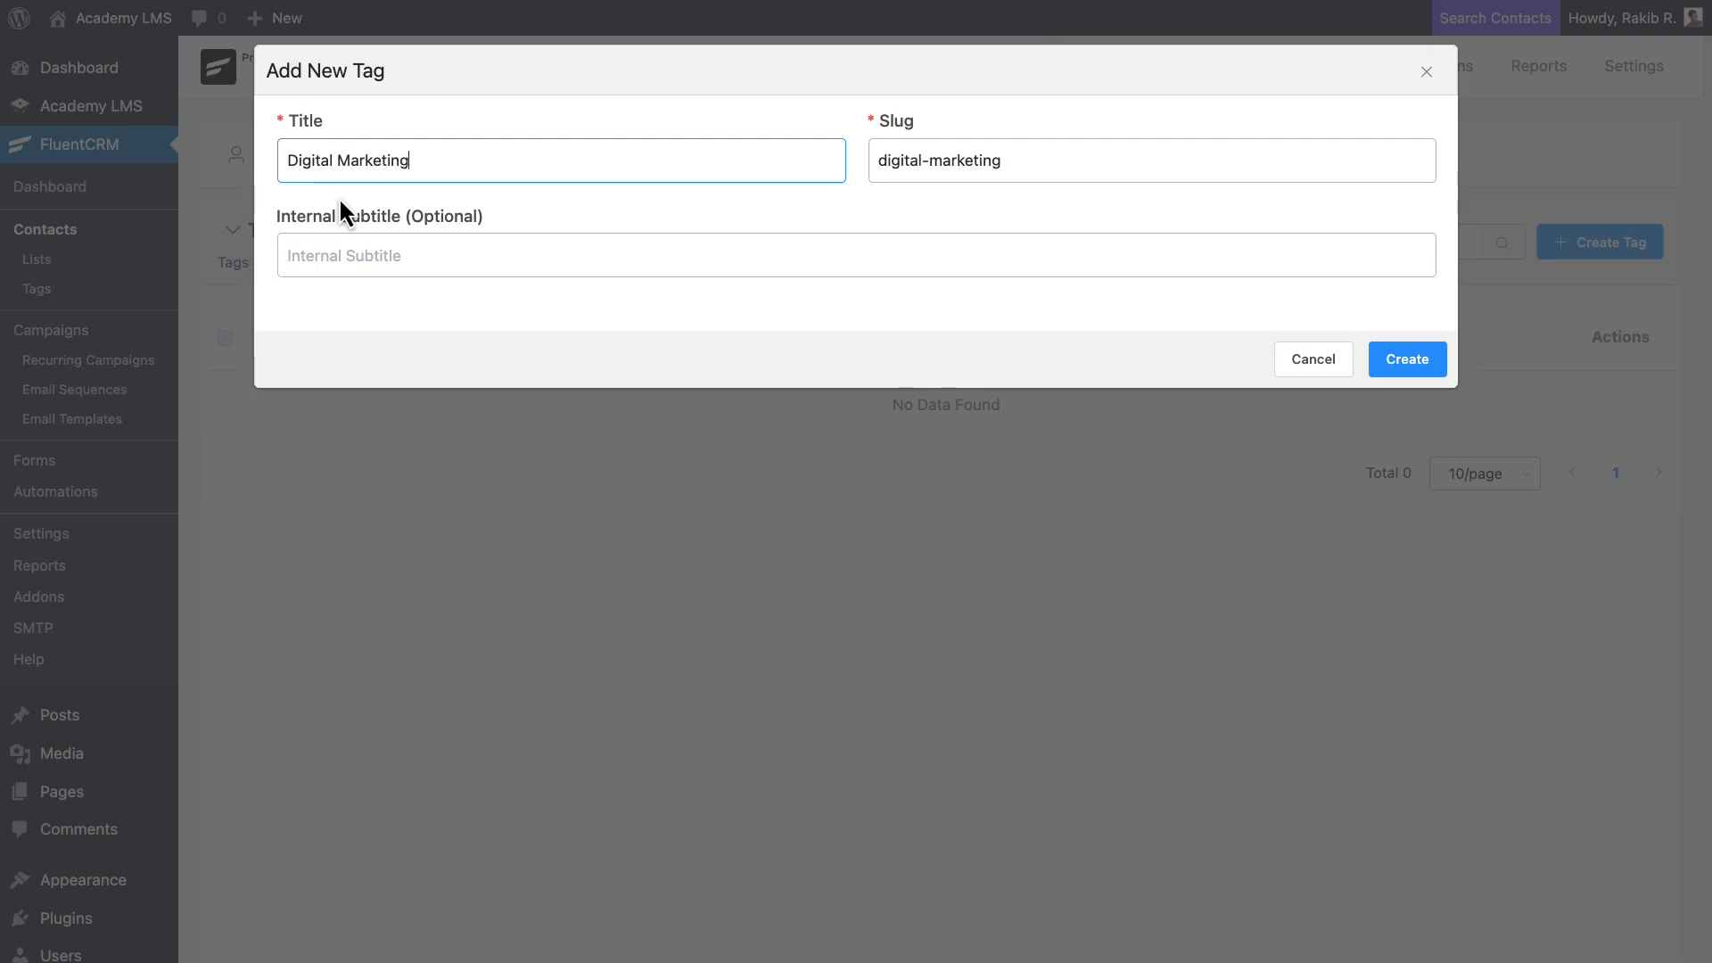
pyautogui.click(1398, 364)
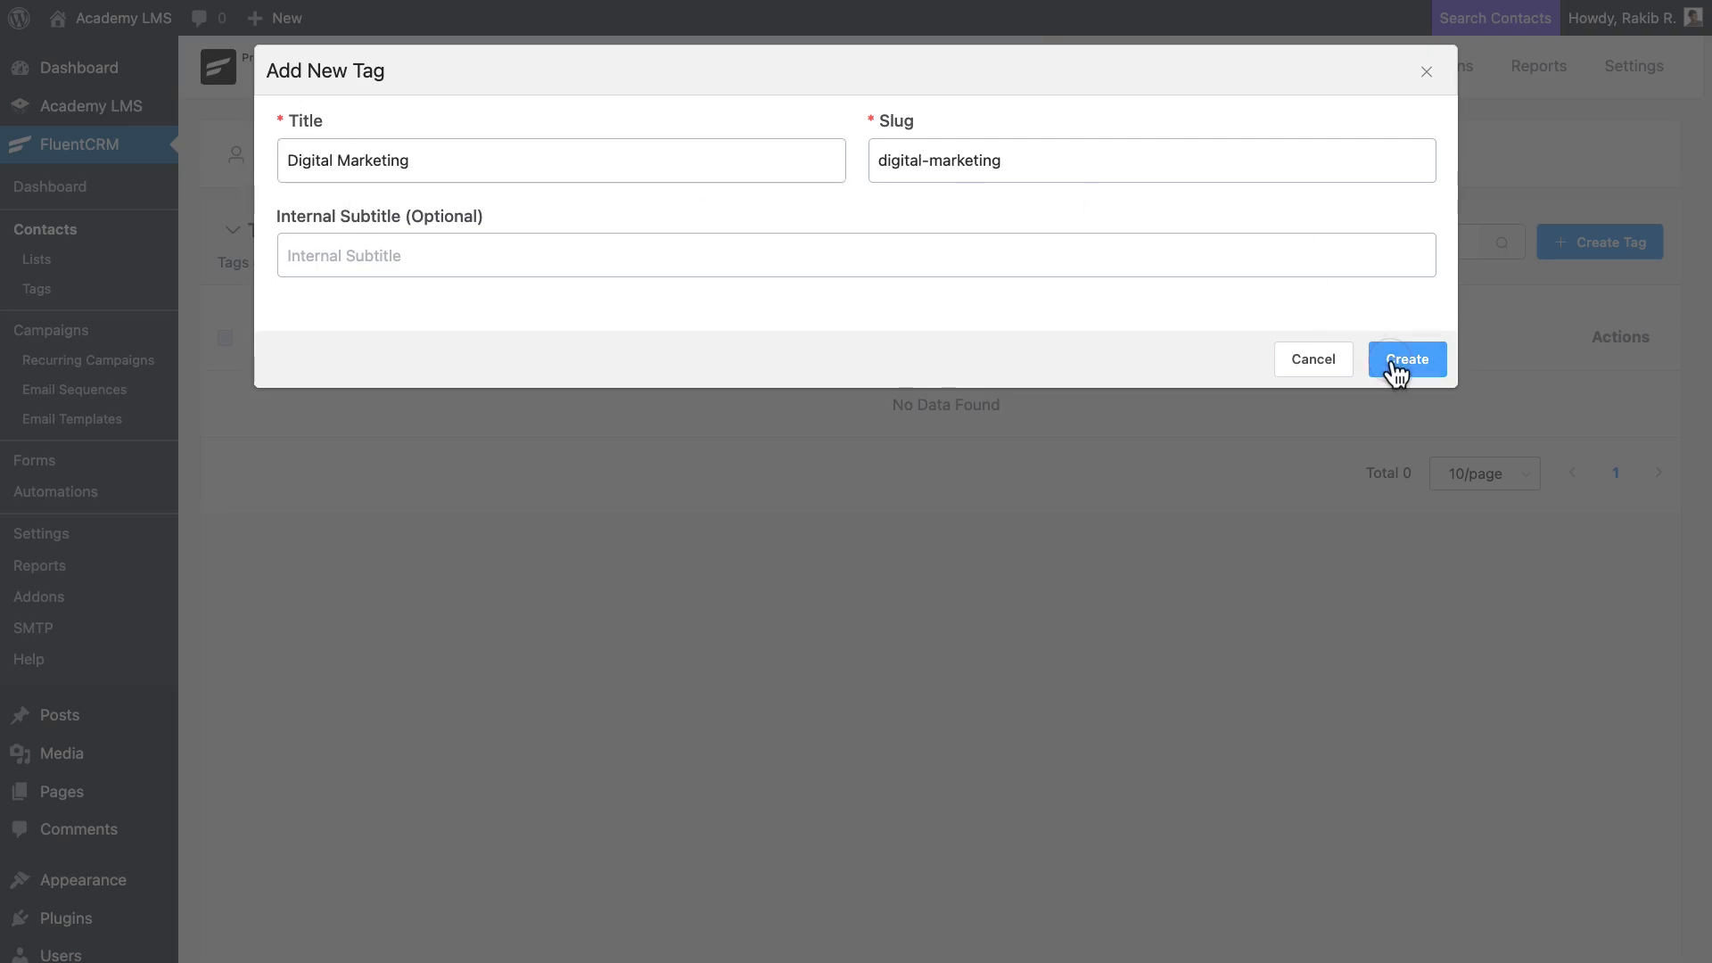
# Create a contact tag titled Motion Design.
pyautogui.click(1569, 245)
pyautogui.click(653, 173)
pyautogui.write('Motion Design')
pyautogui.click(1407, 360)
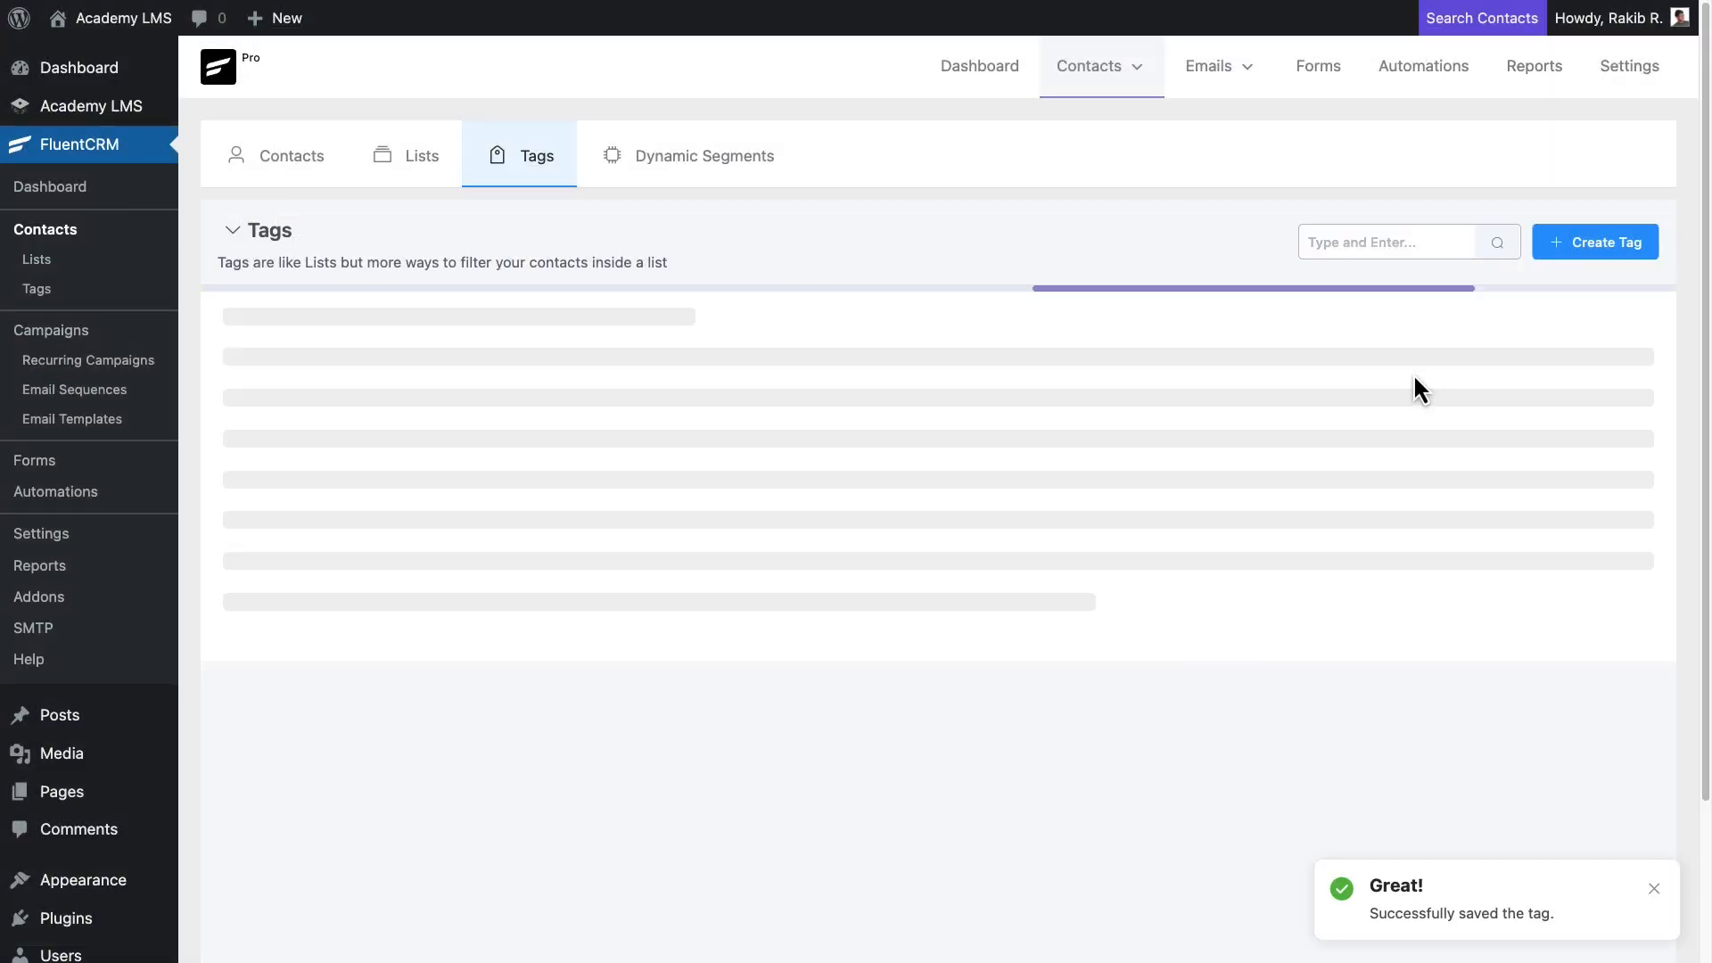
# Create a contact tag titled Alumni.
pyautogui.click(1600, 242)
pyautogui.click(546, 164)
pyautogui.write('Alumni')
pyautogui.click(1391, 366)
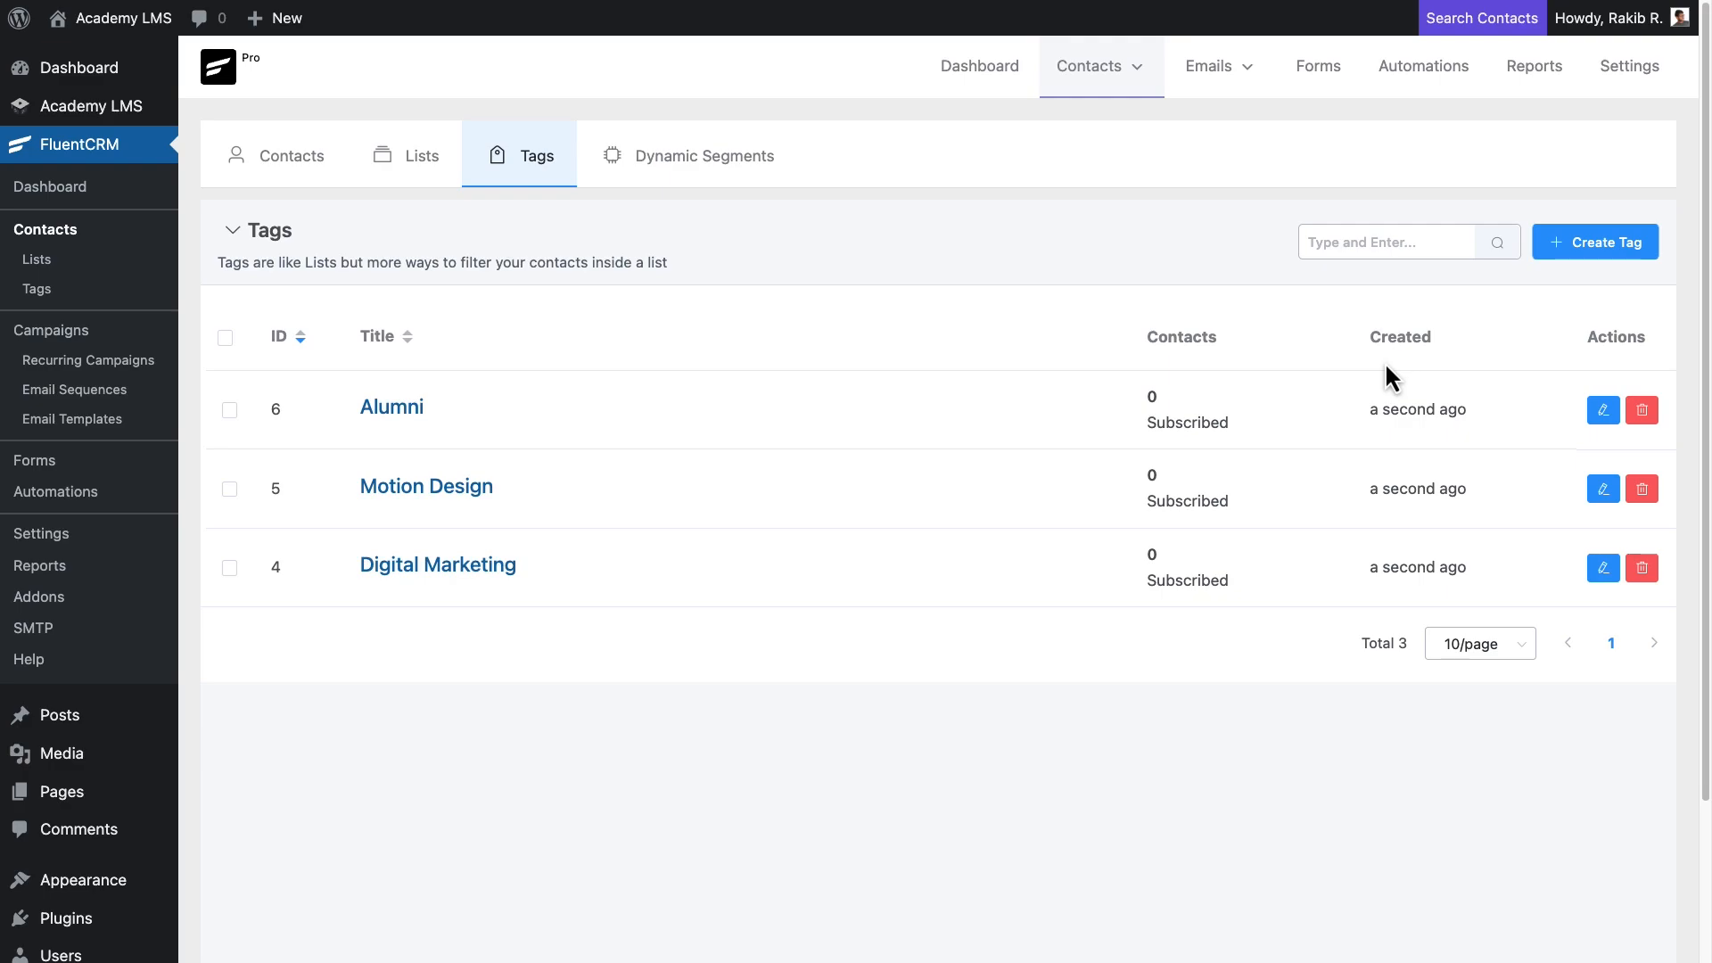
# Create a new automation funnel from scratch that uses the Academy LMS Course Enrolled trigger.
pyautogui.click(144, 496)
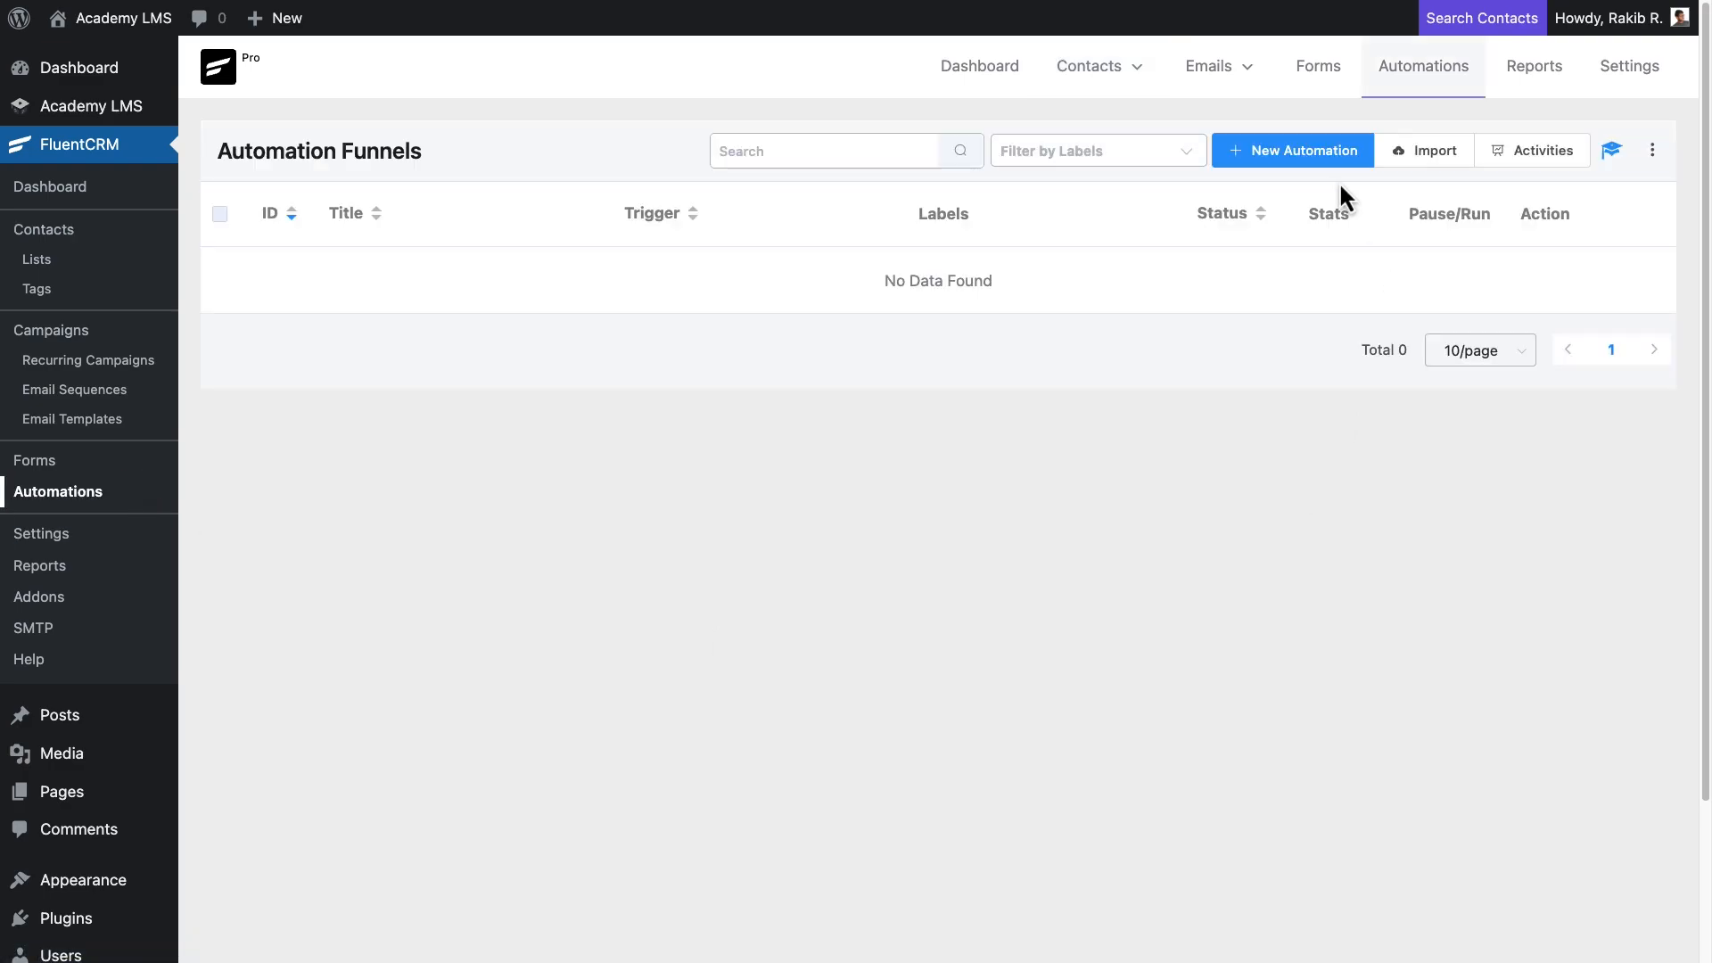
pyautogui.click(1325, 157)
pyautogui.click(441, 238)
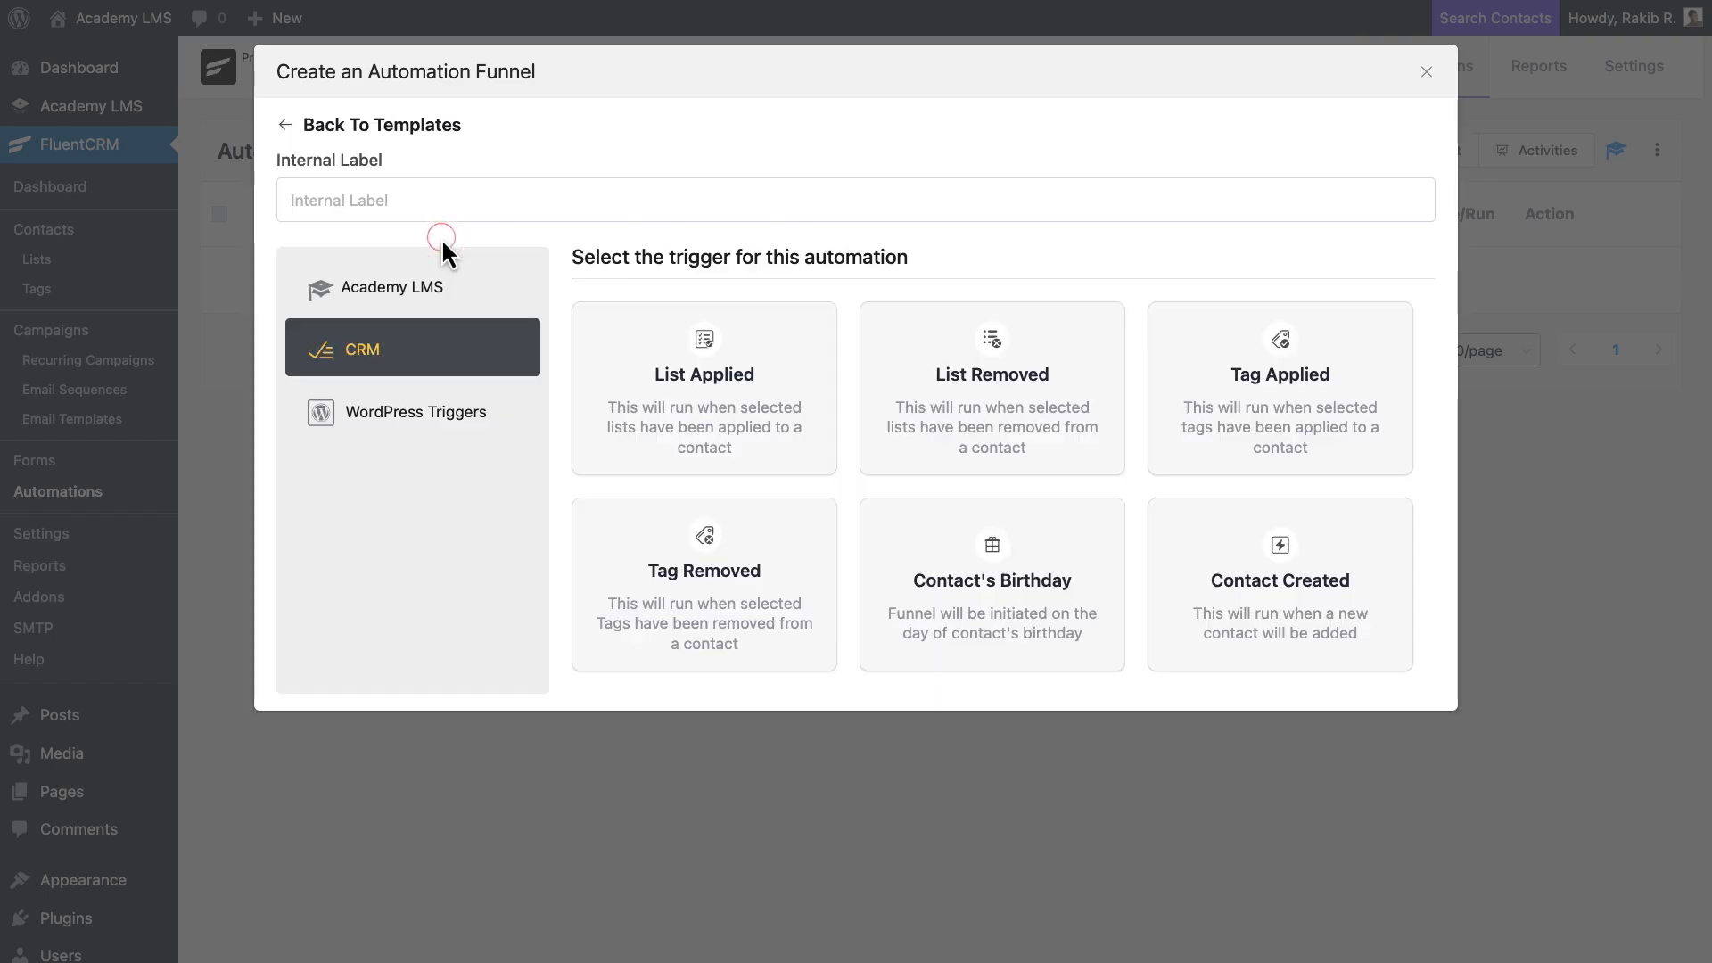
pyautogui.click(464, 287)
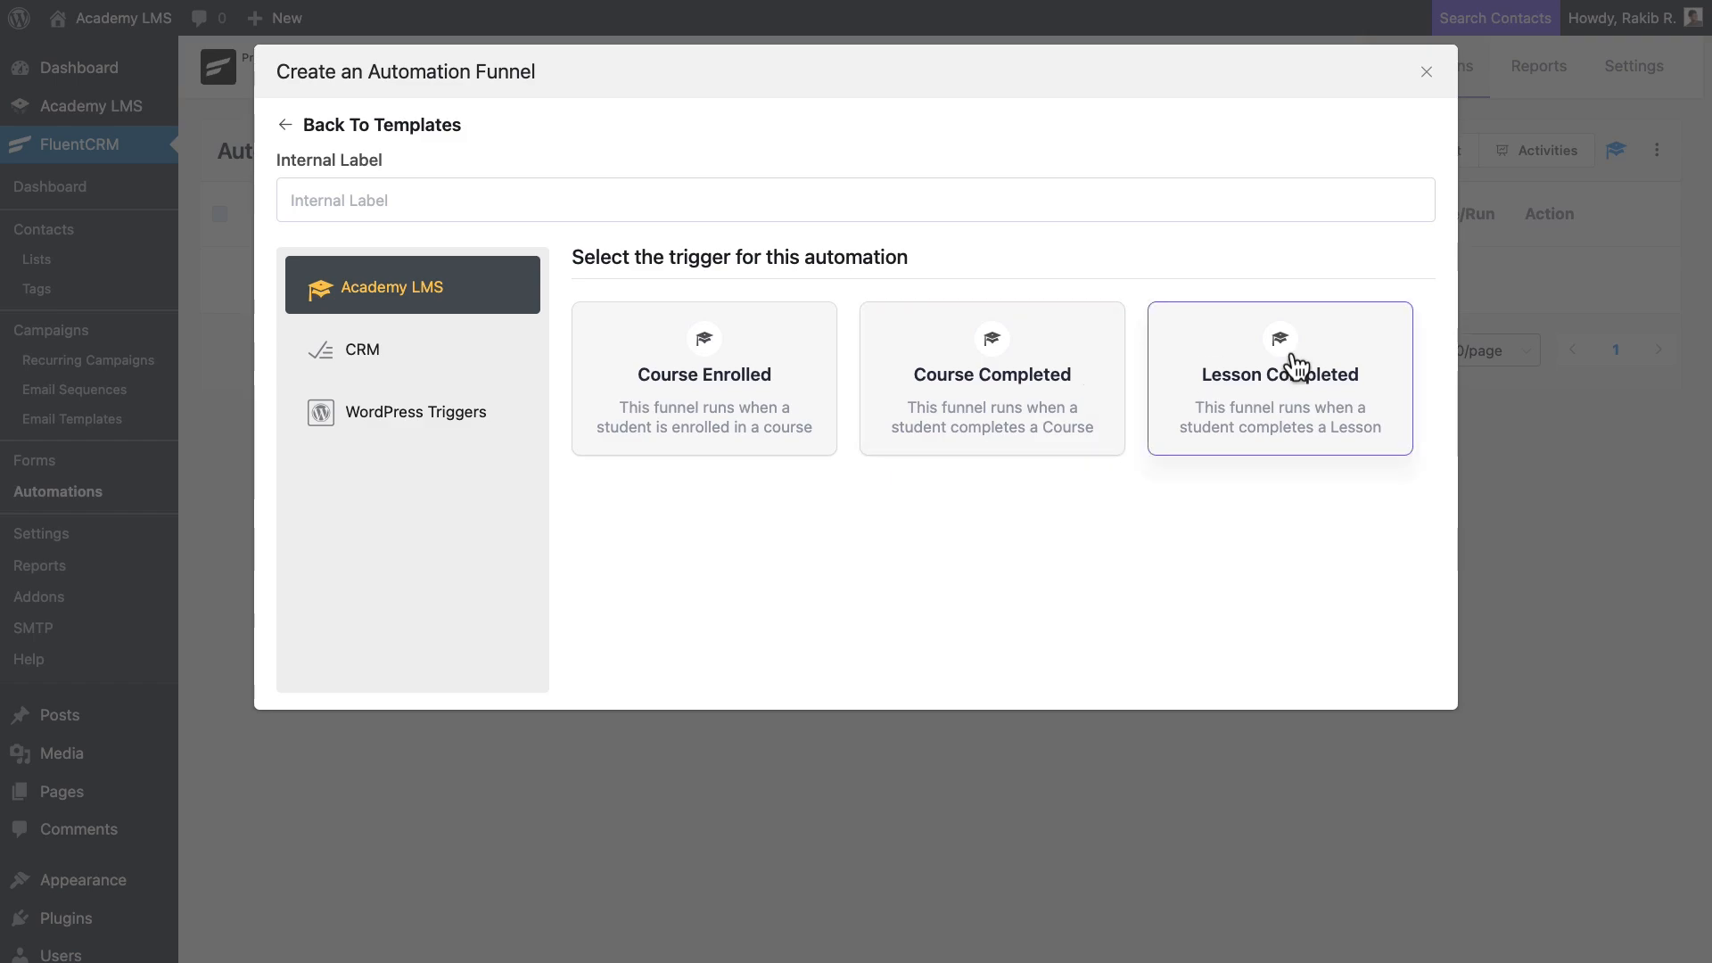
pyautogui.click(791, 384)
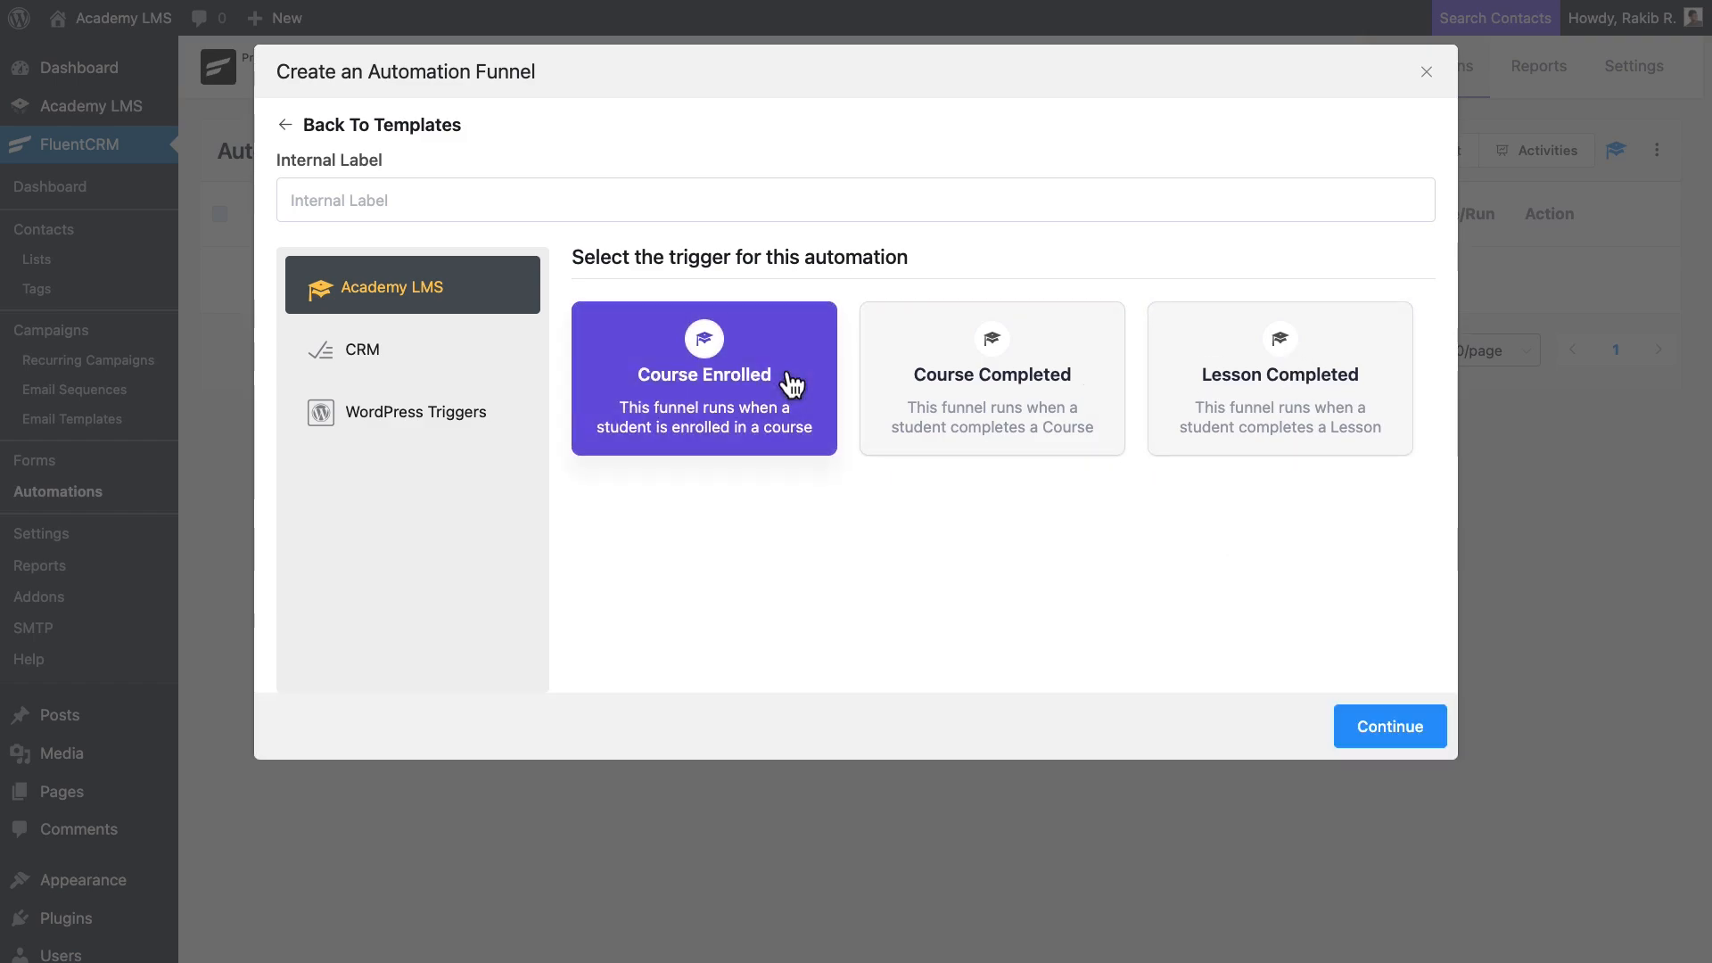
pyautogui.click(1391, 724)
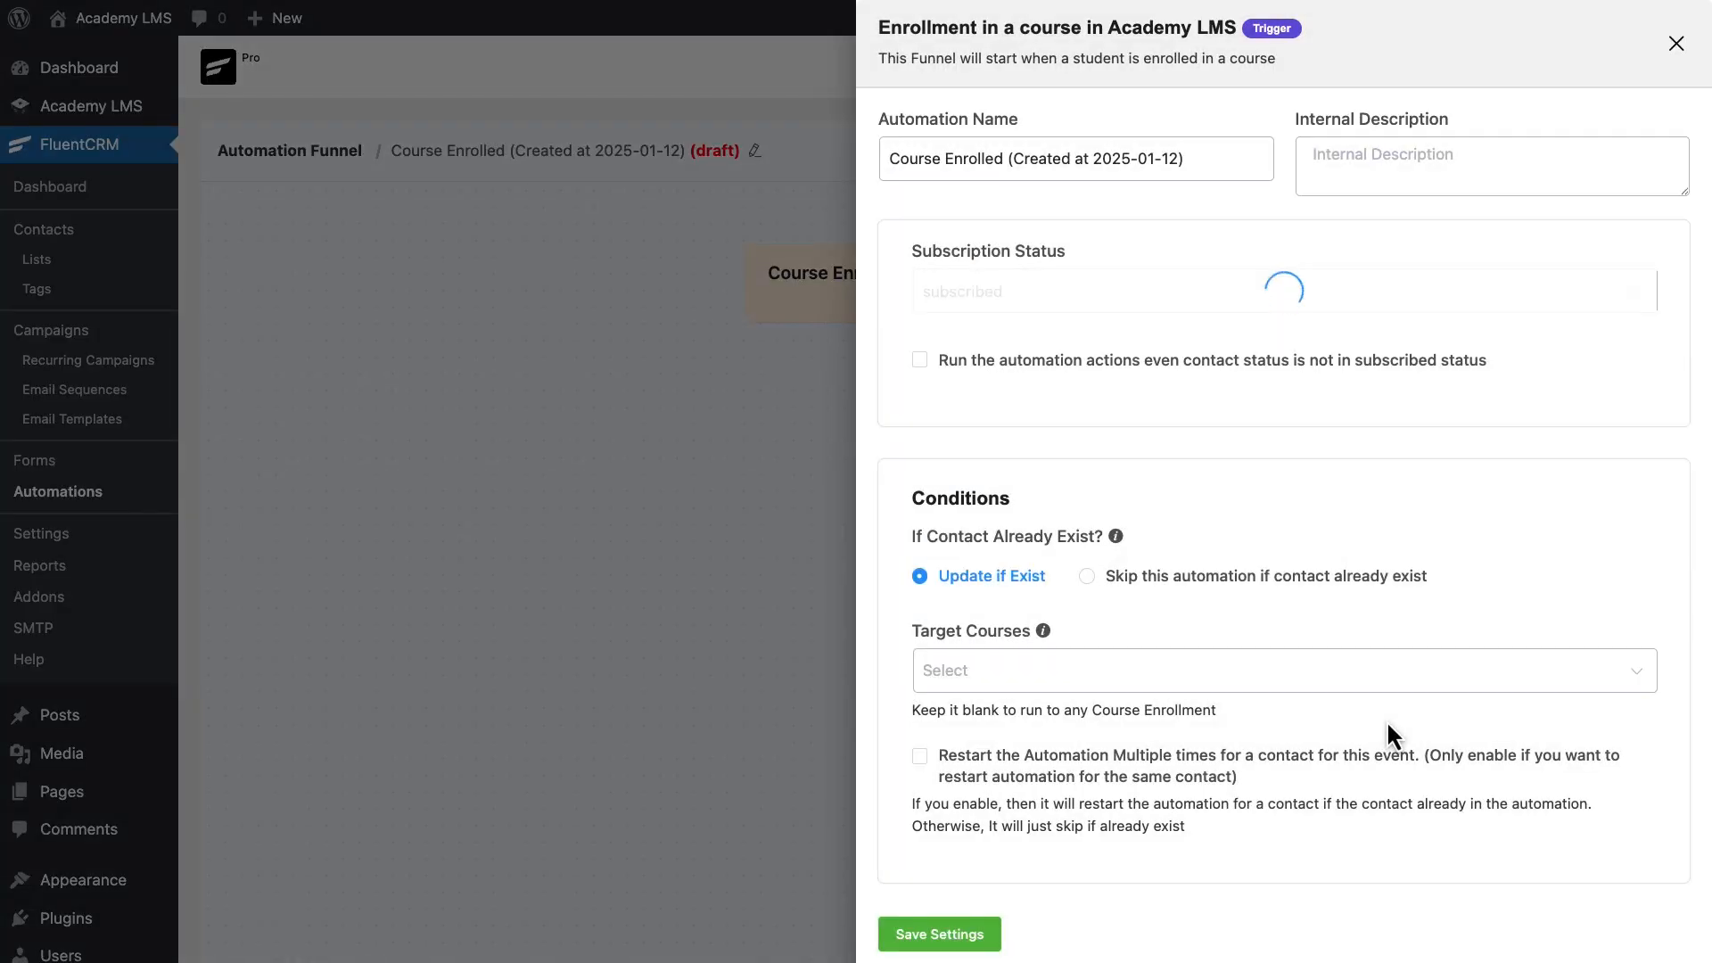
# Examine the trigger's automation name, subscription status, existing-contact and target course options.
pyautogui.moveTo(1194, 161); pyautogui.dragTo(880, 158)
pyautogui.click(880, 158)
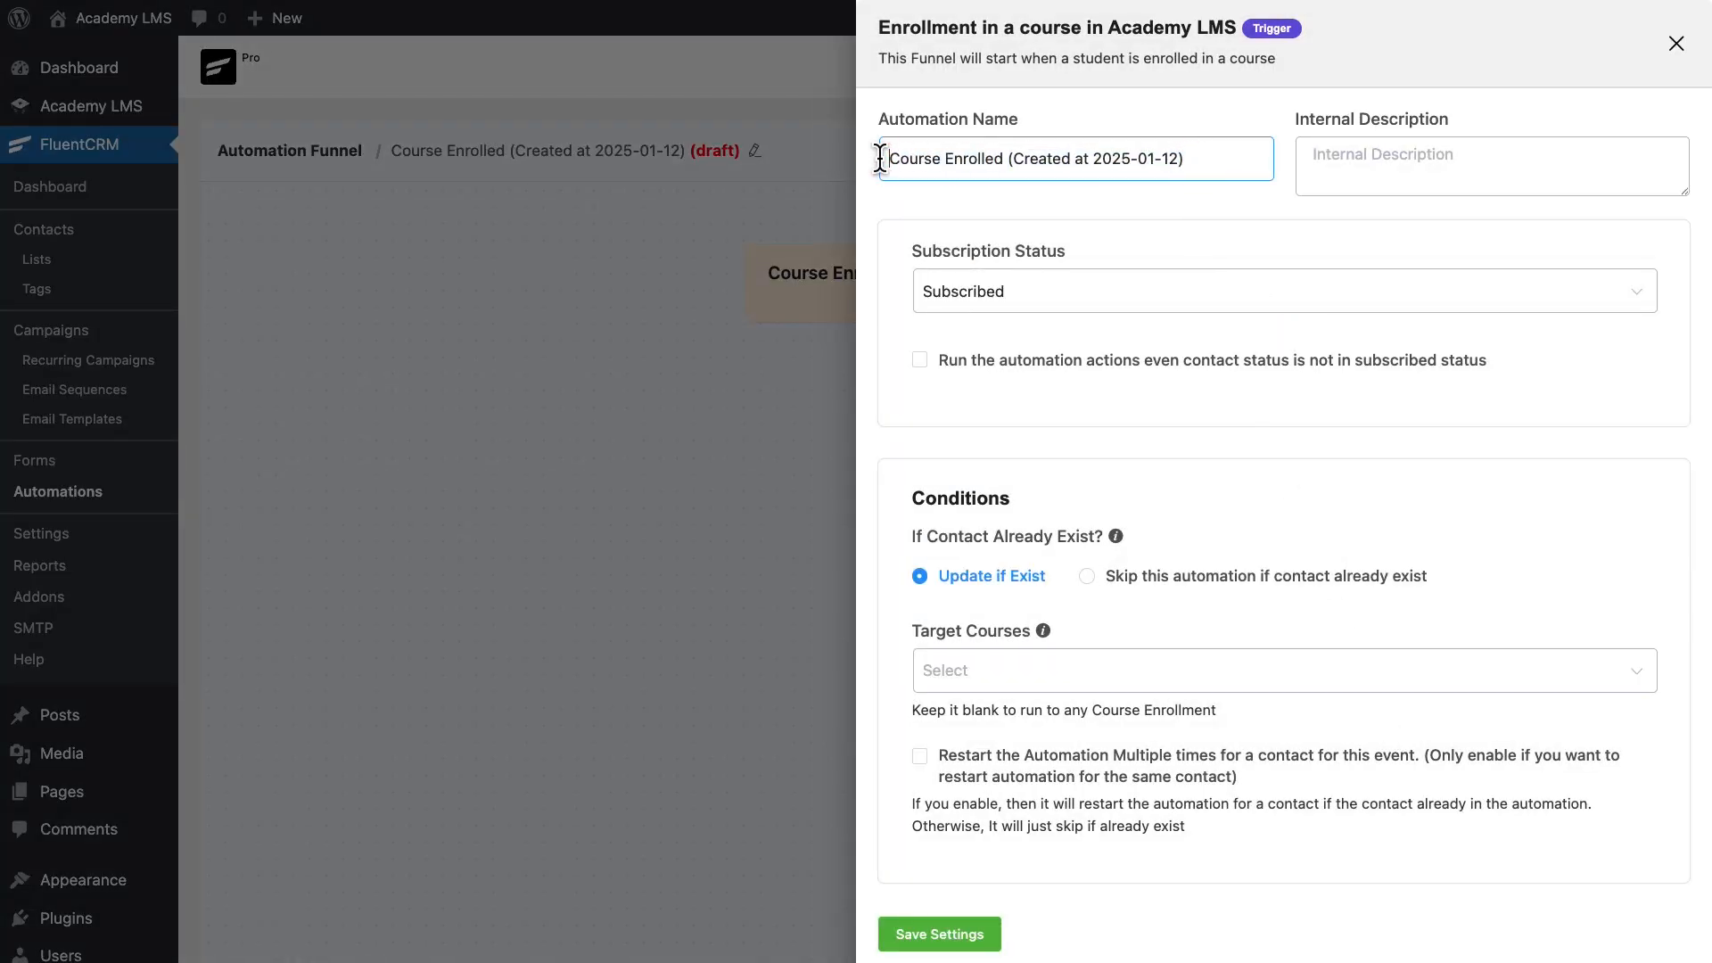
pyautogui.moveTo(907, 250); pyautogui.dragTo(1259, 259)
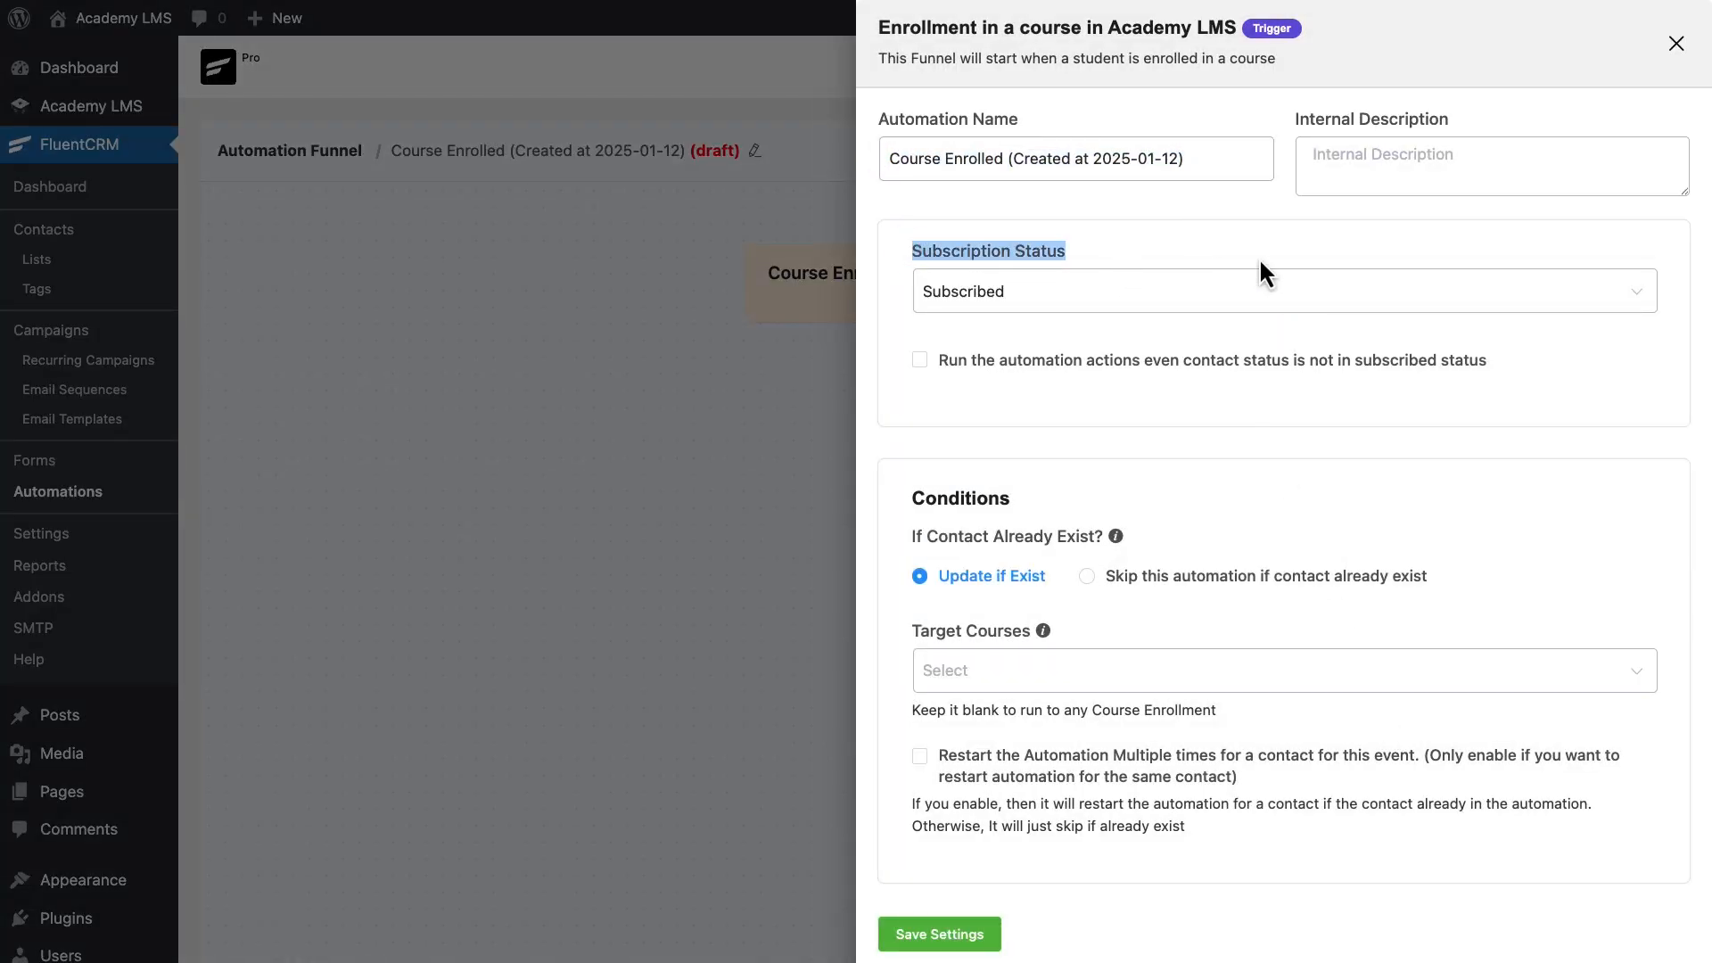
pyautogui.click(1612, 294)
pyautogui.click(1070, 362)
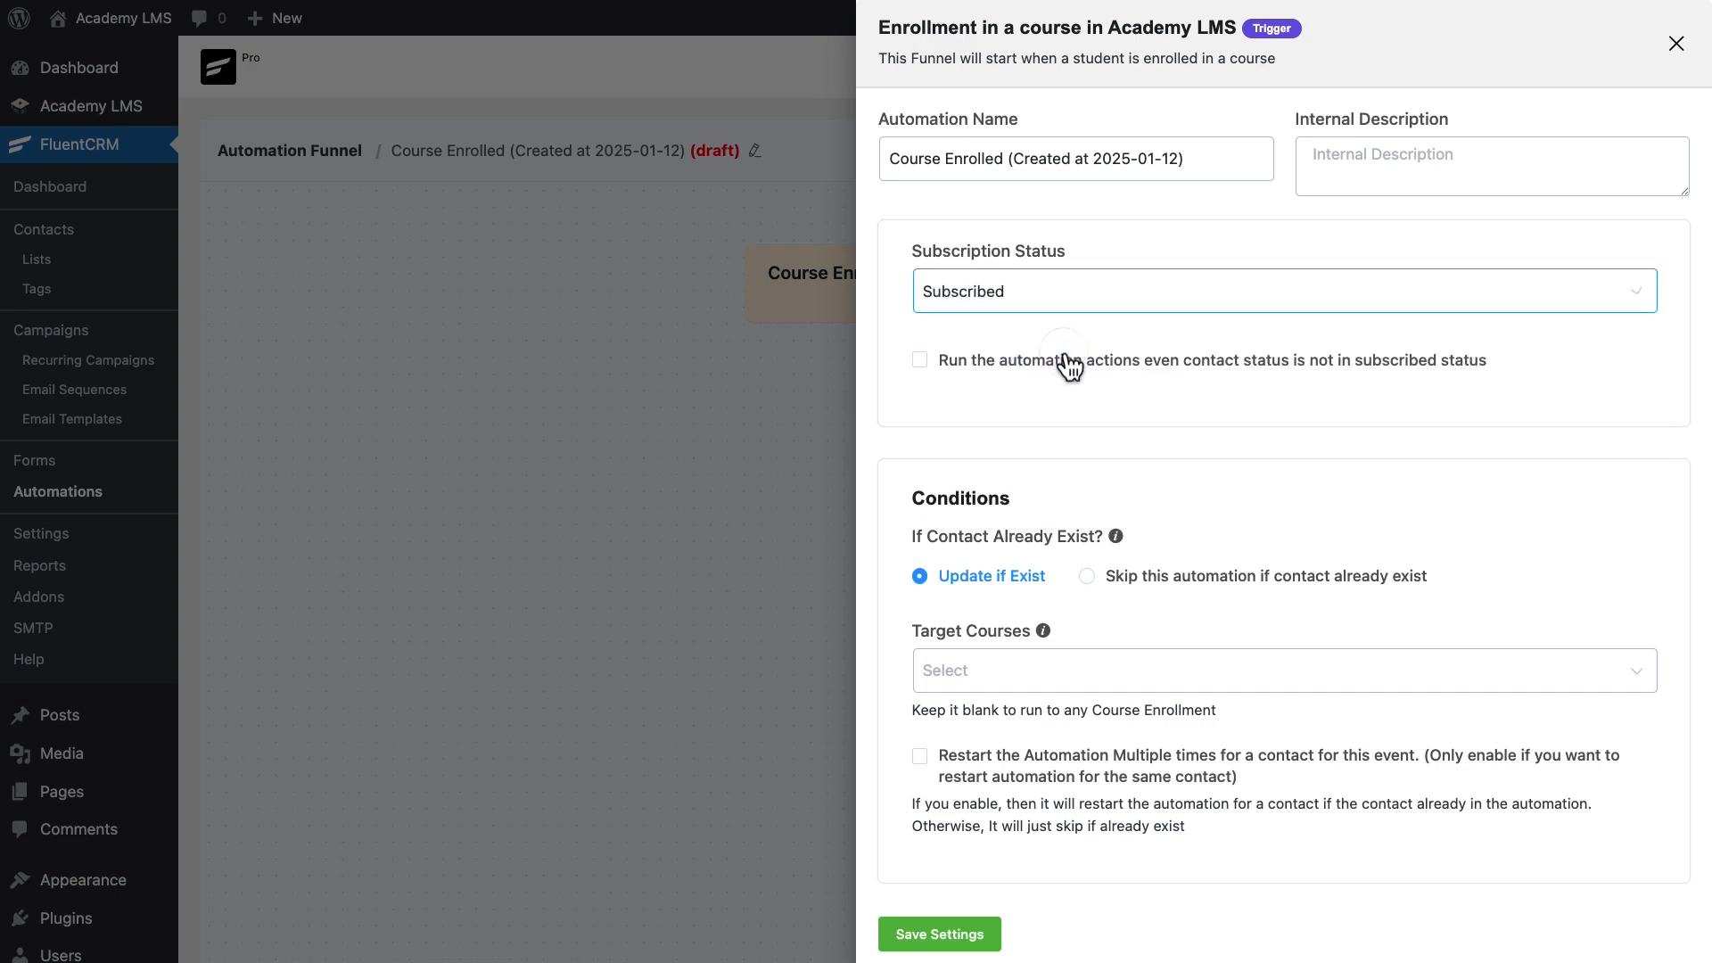
pyautogui.click(924, 362)
pyautogui.click(927, 365)
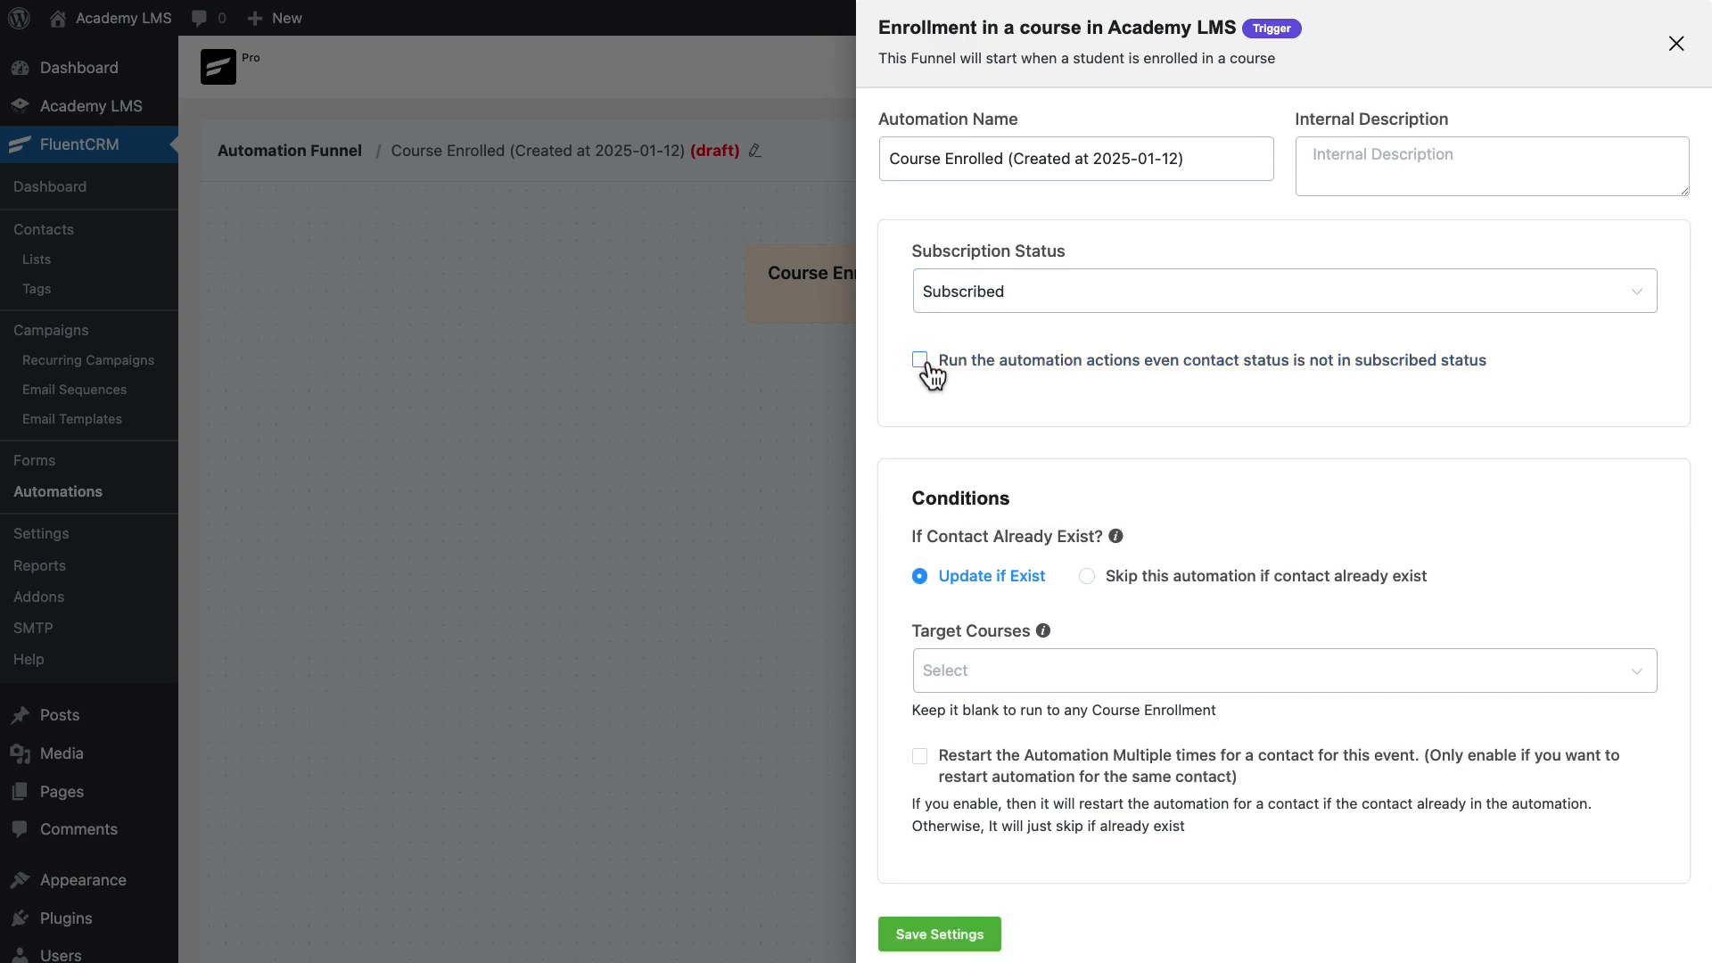
pyautogui.moveTo(910, 536); pyautogui.dragTo(1123, 539)
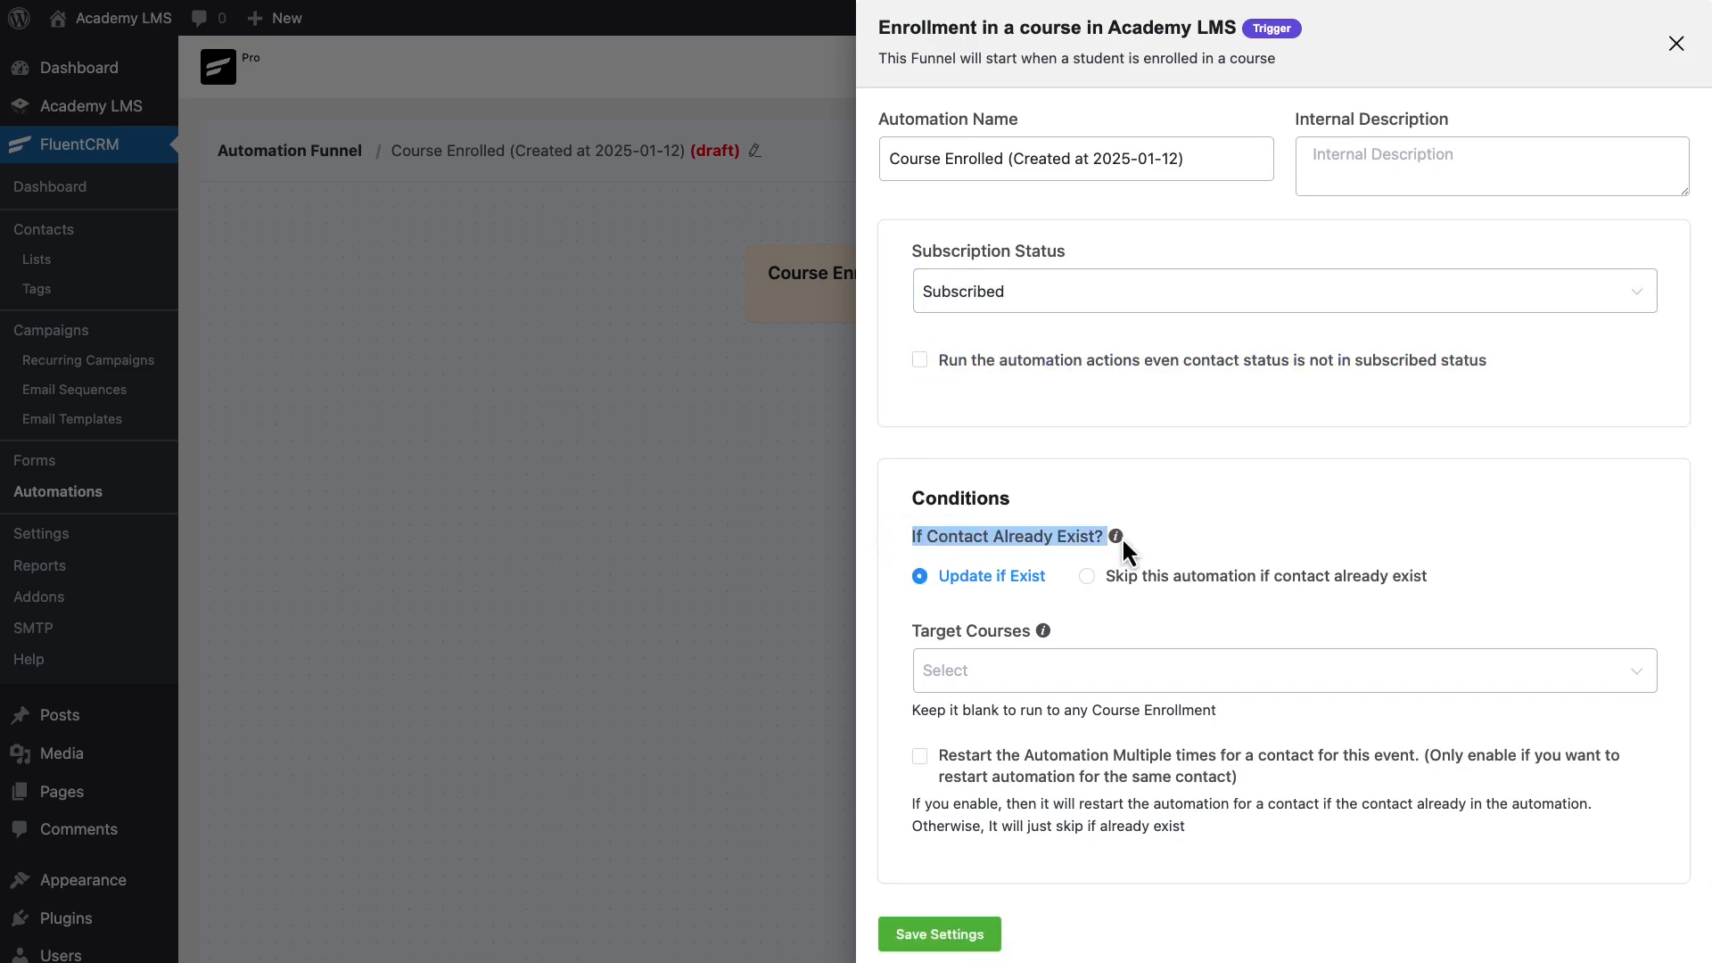
pyautogui.click(1088, 576)
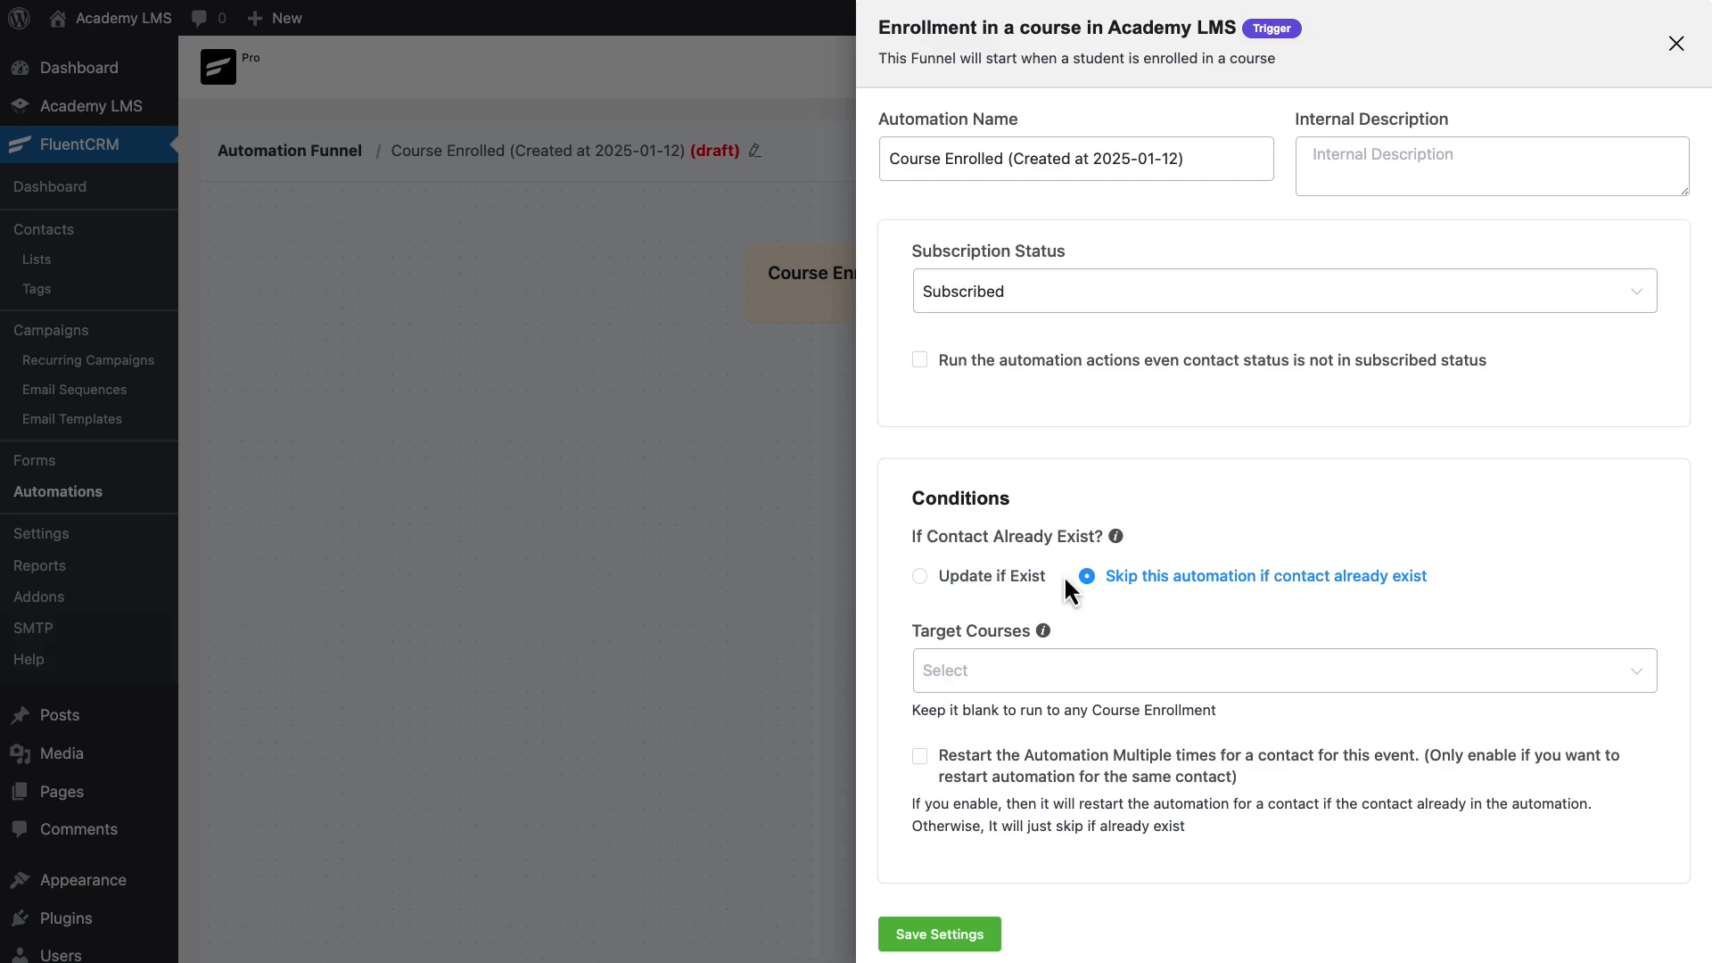
pyautogui.click(1017, 578)
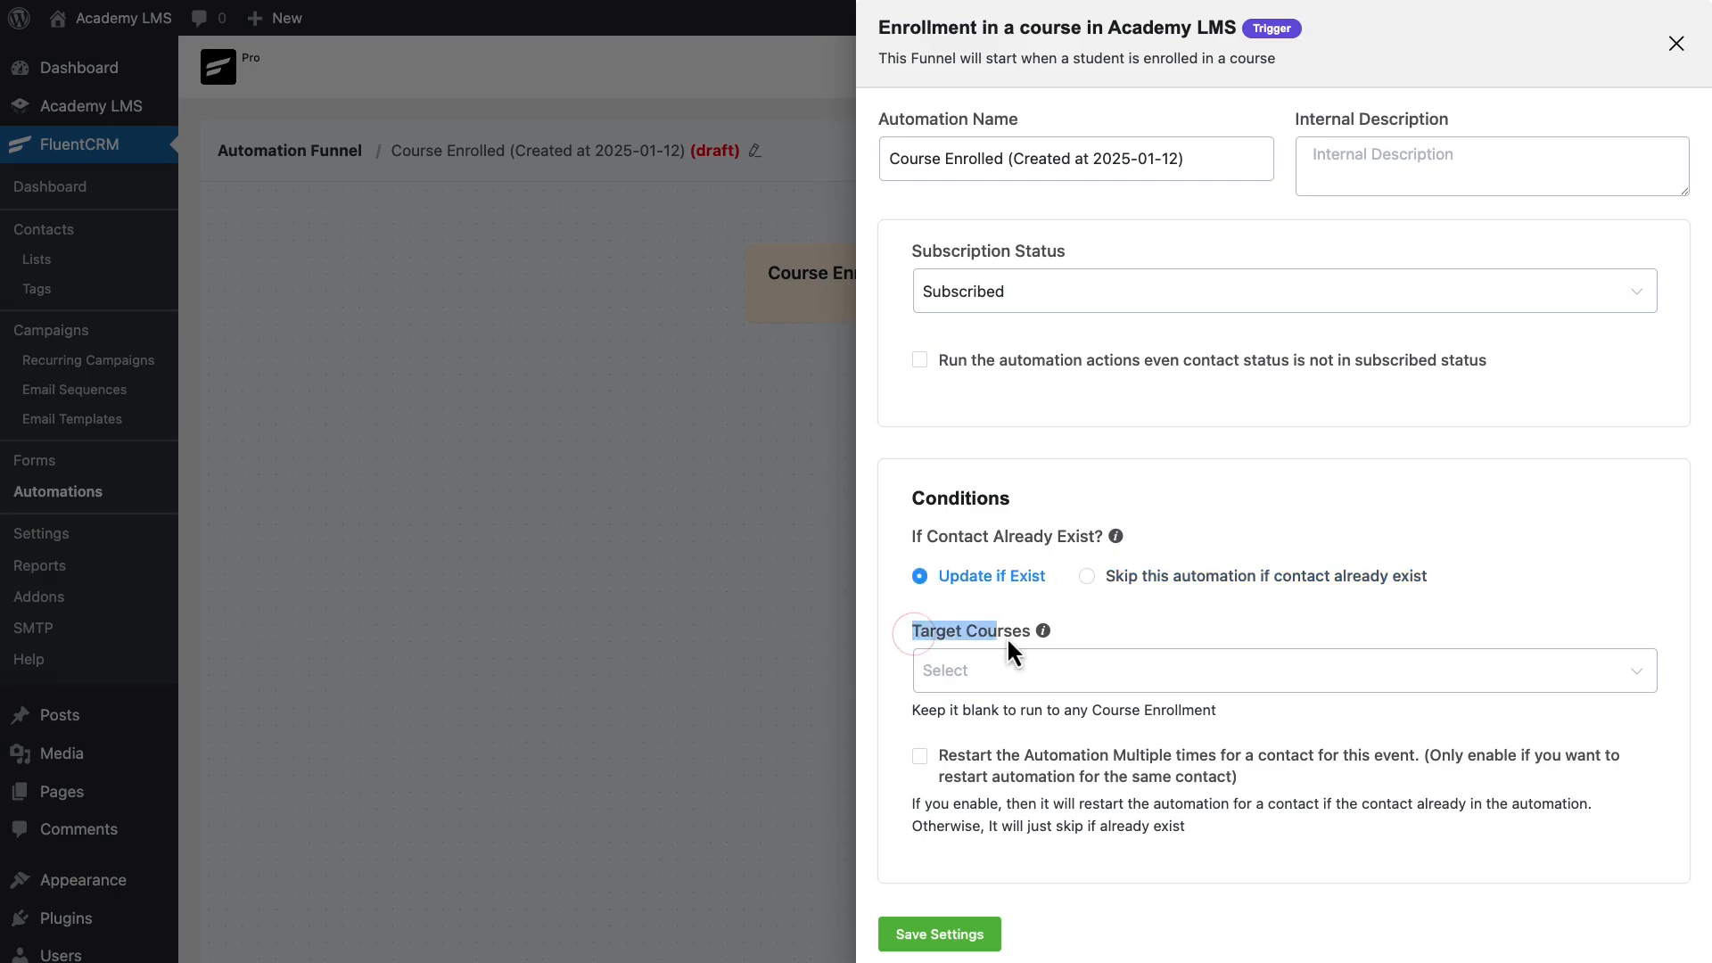
pyautogui.click(1152, 642)
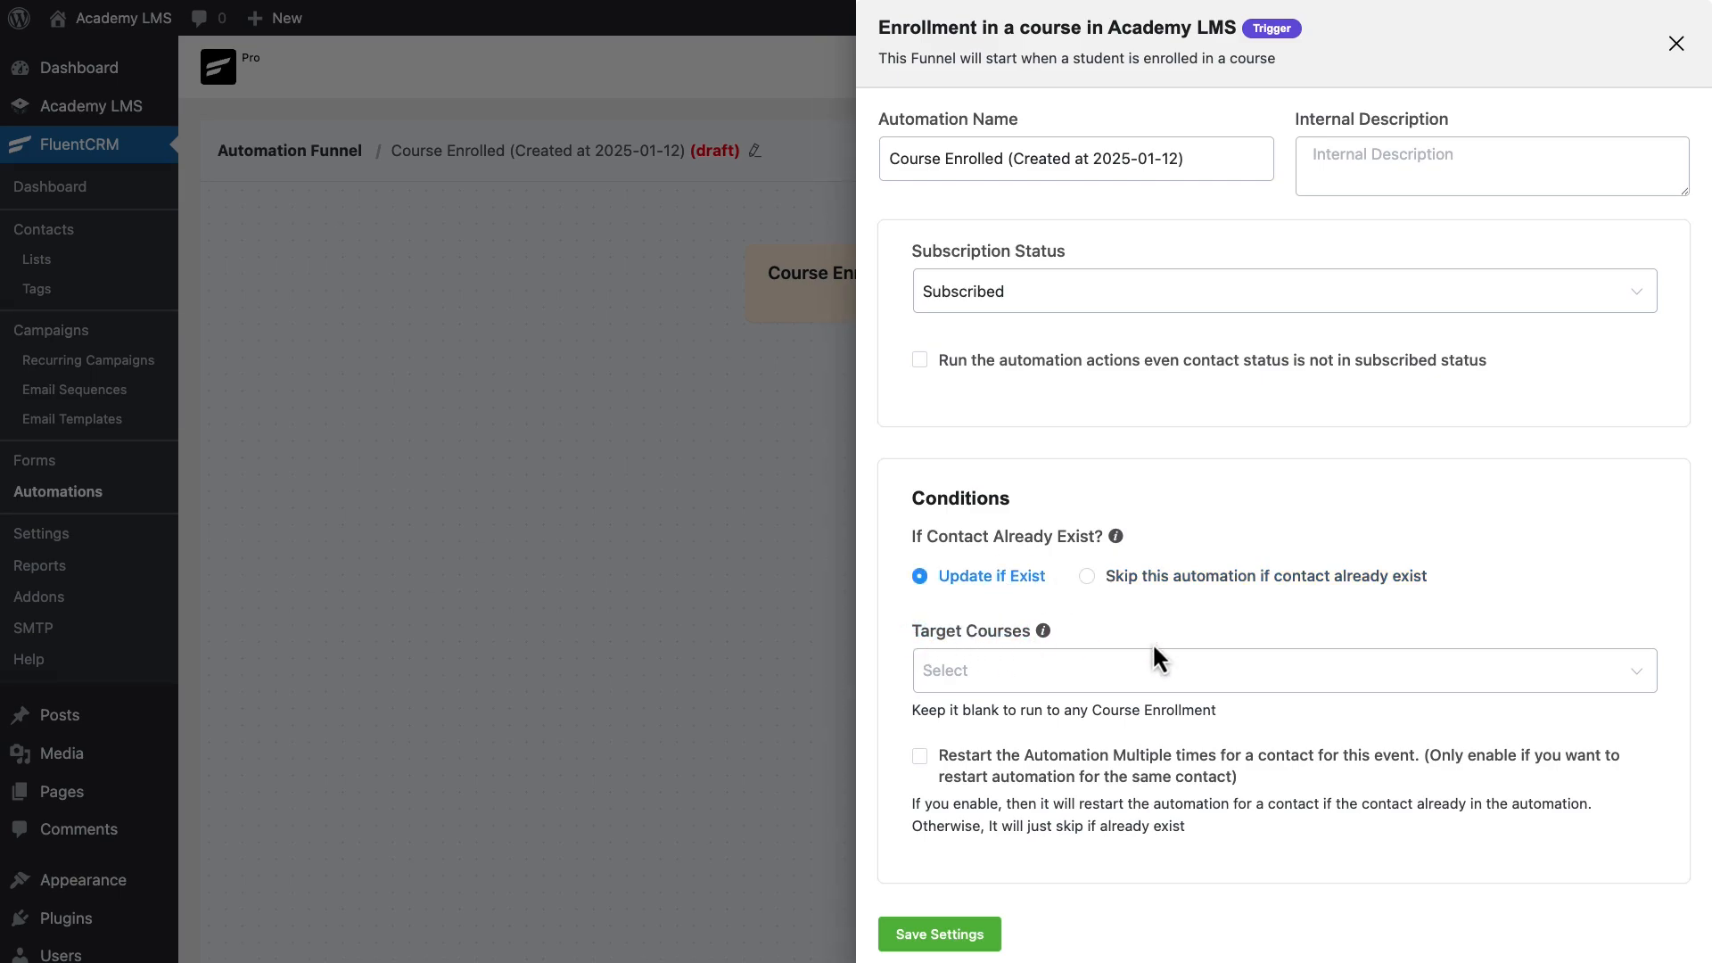
pyautogui.click(1643, 678)
pyautogui.click(1475, 375)
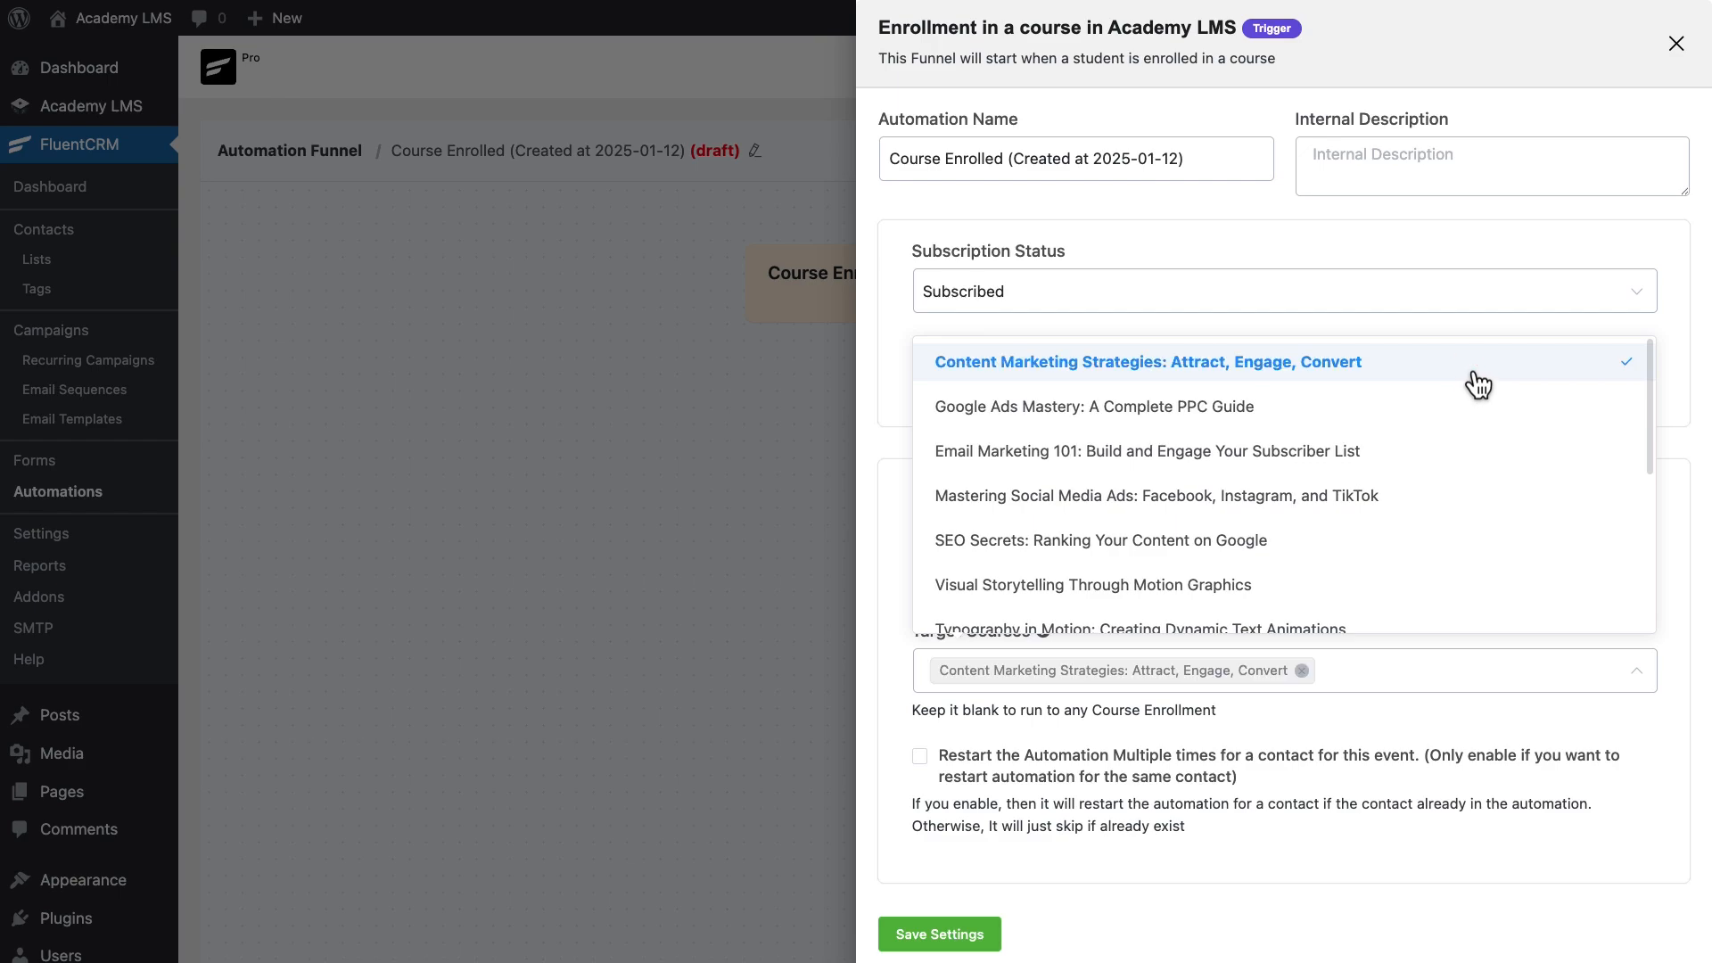
pyautogui.click(1471, 409)
pyautogui.click(1465, 452)
pyautogui.click(1390, 765)
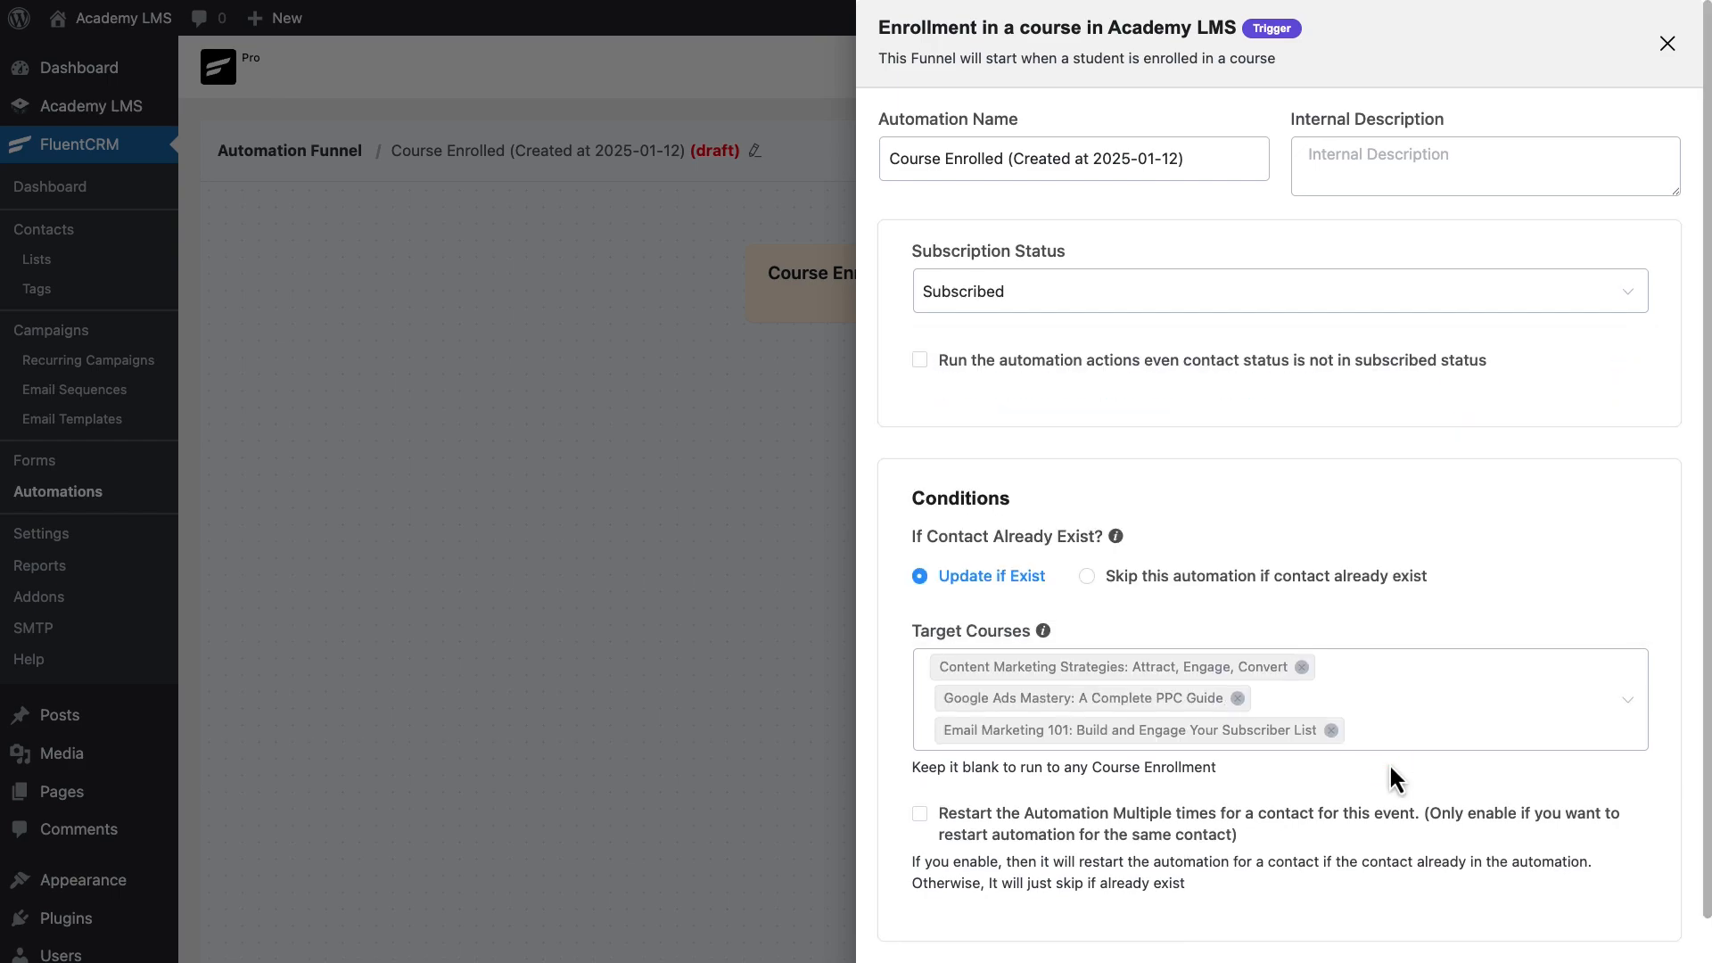
pyautogui.click(1331, 730)
pyautogui.click(1237, 698)
pyautogui.click(1302, 674)
# Save the Course Enrolled trigger settings with the target courses left blank so it runs for any course enrollment.
pyautogui.moveTo(1252, 710); pyautogui.dragTo(901, 715)
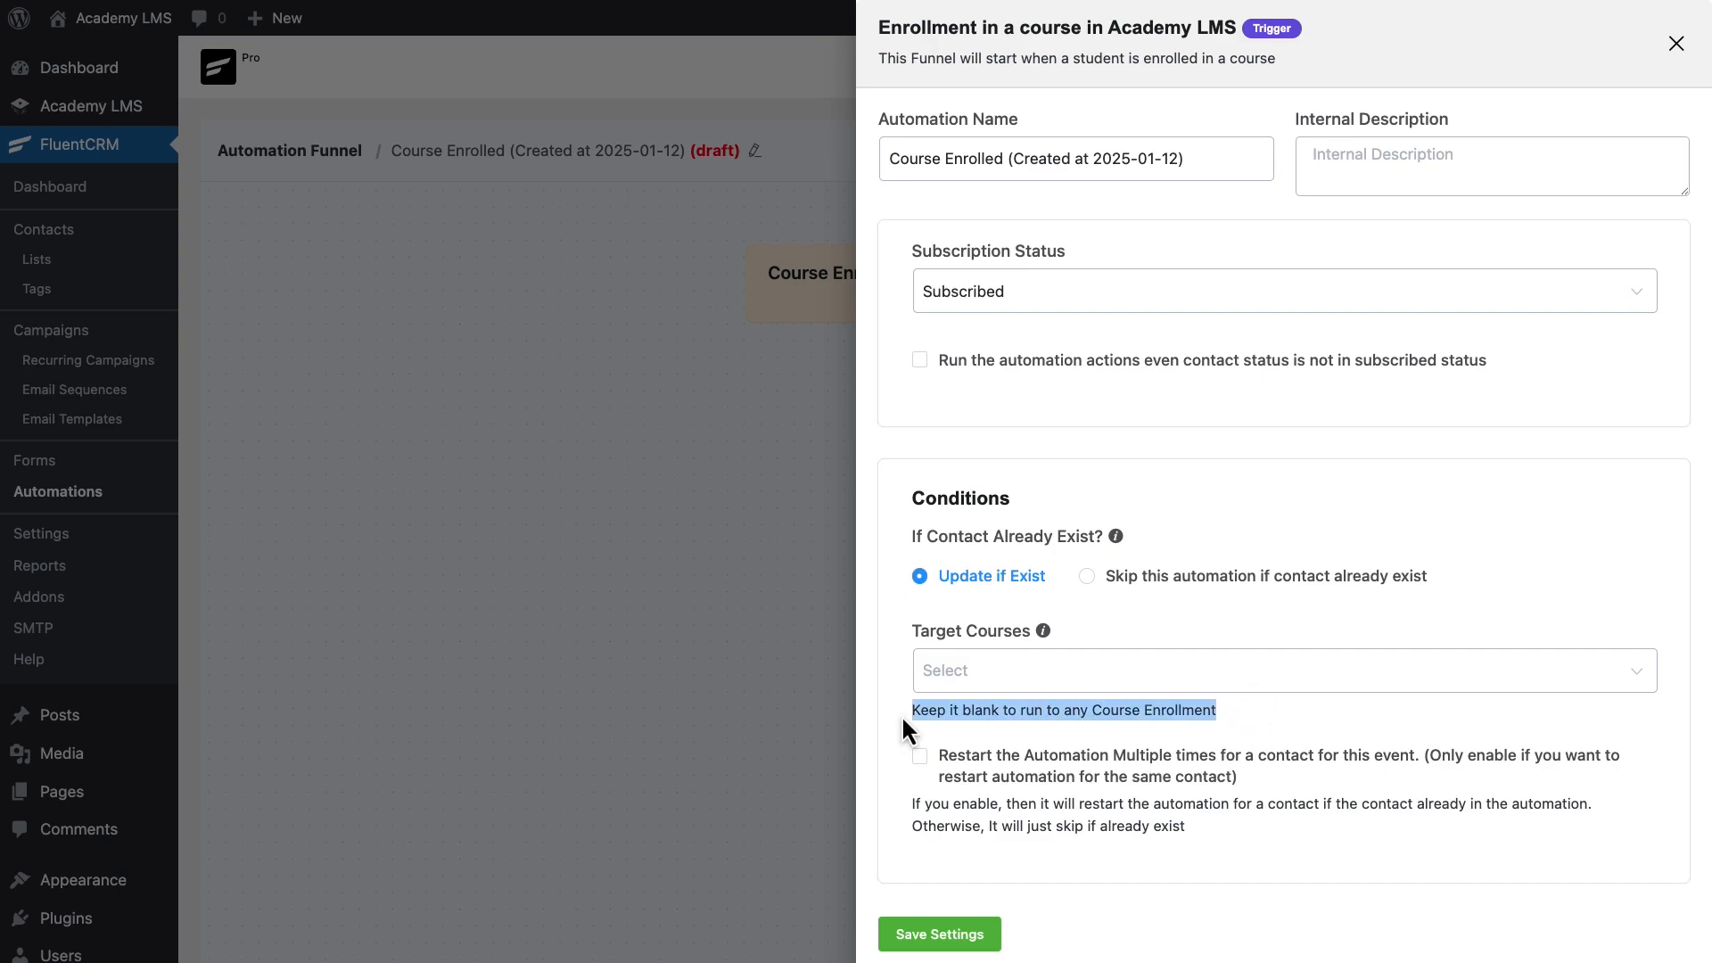
pyautogui.click(906, 713)
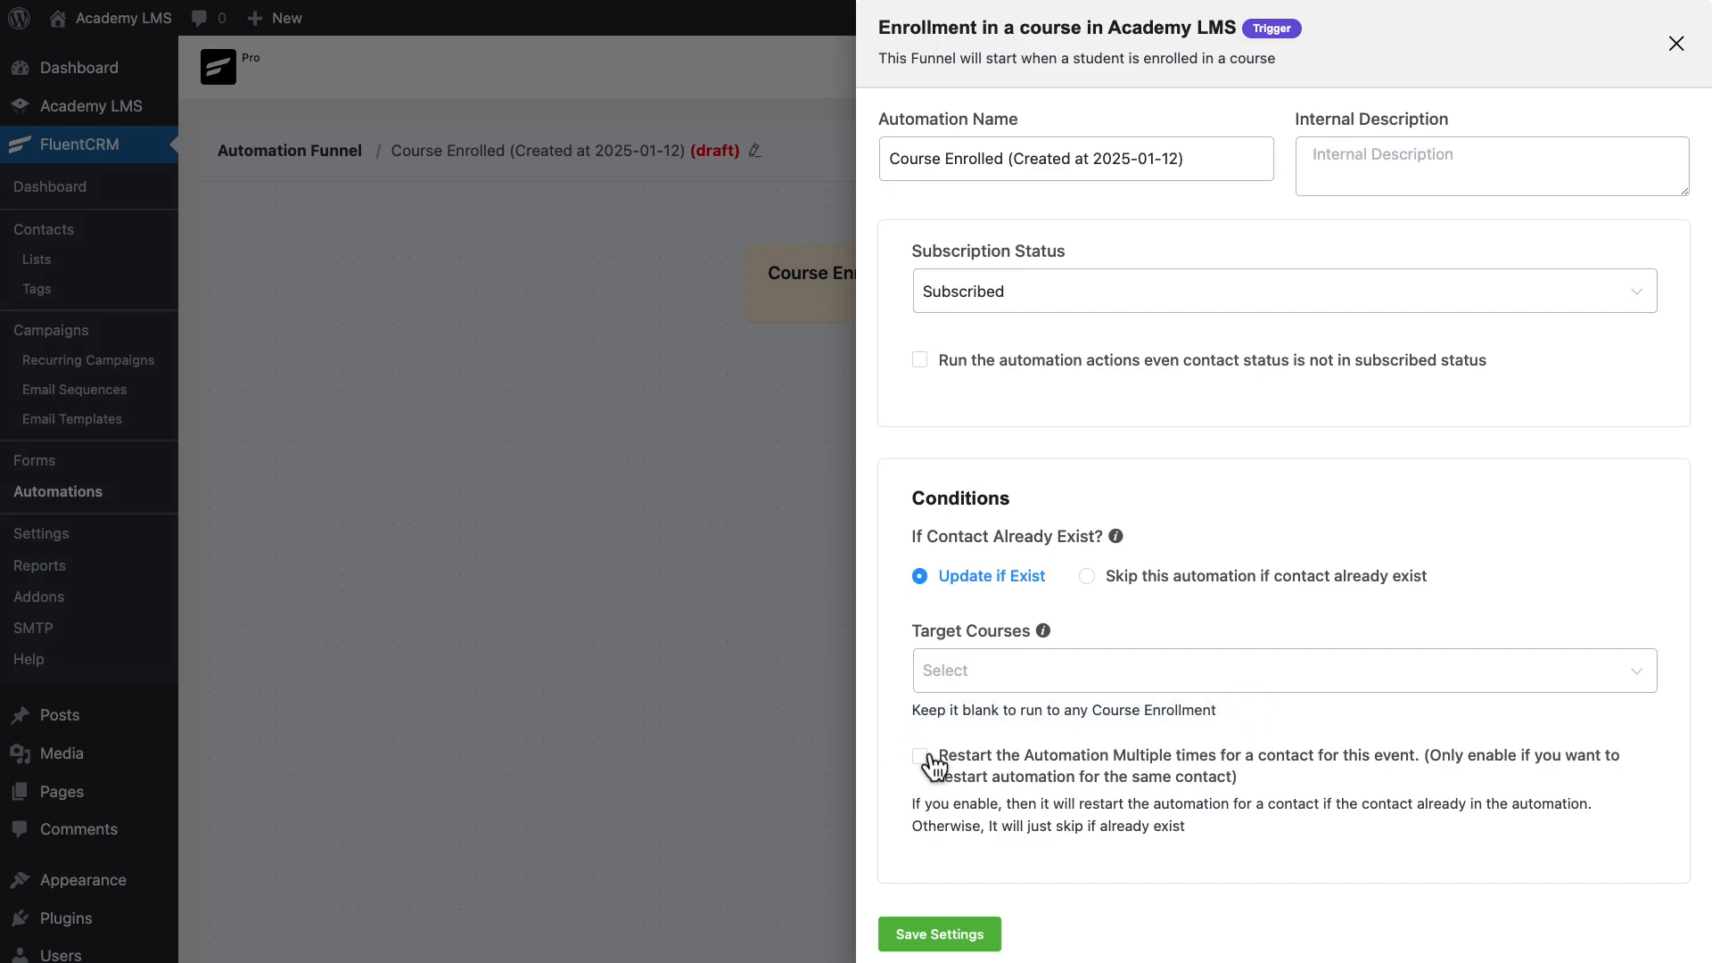
pyautogui.click(943, 937)
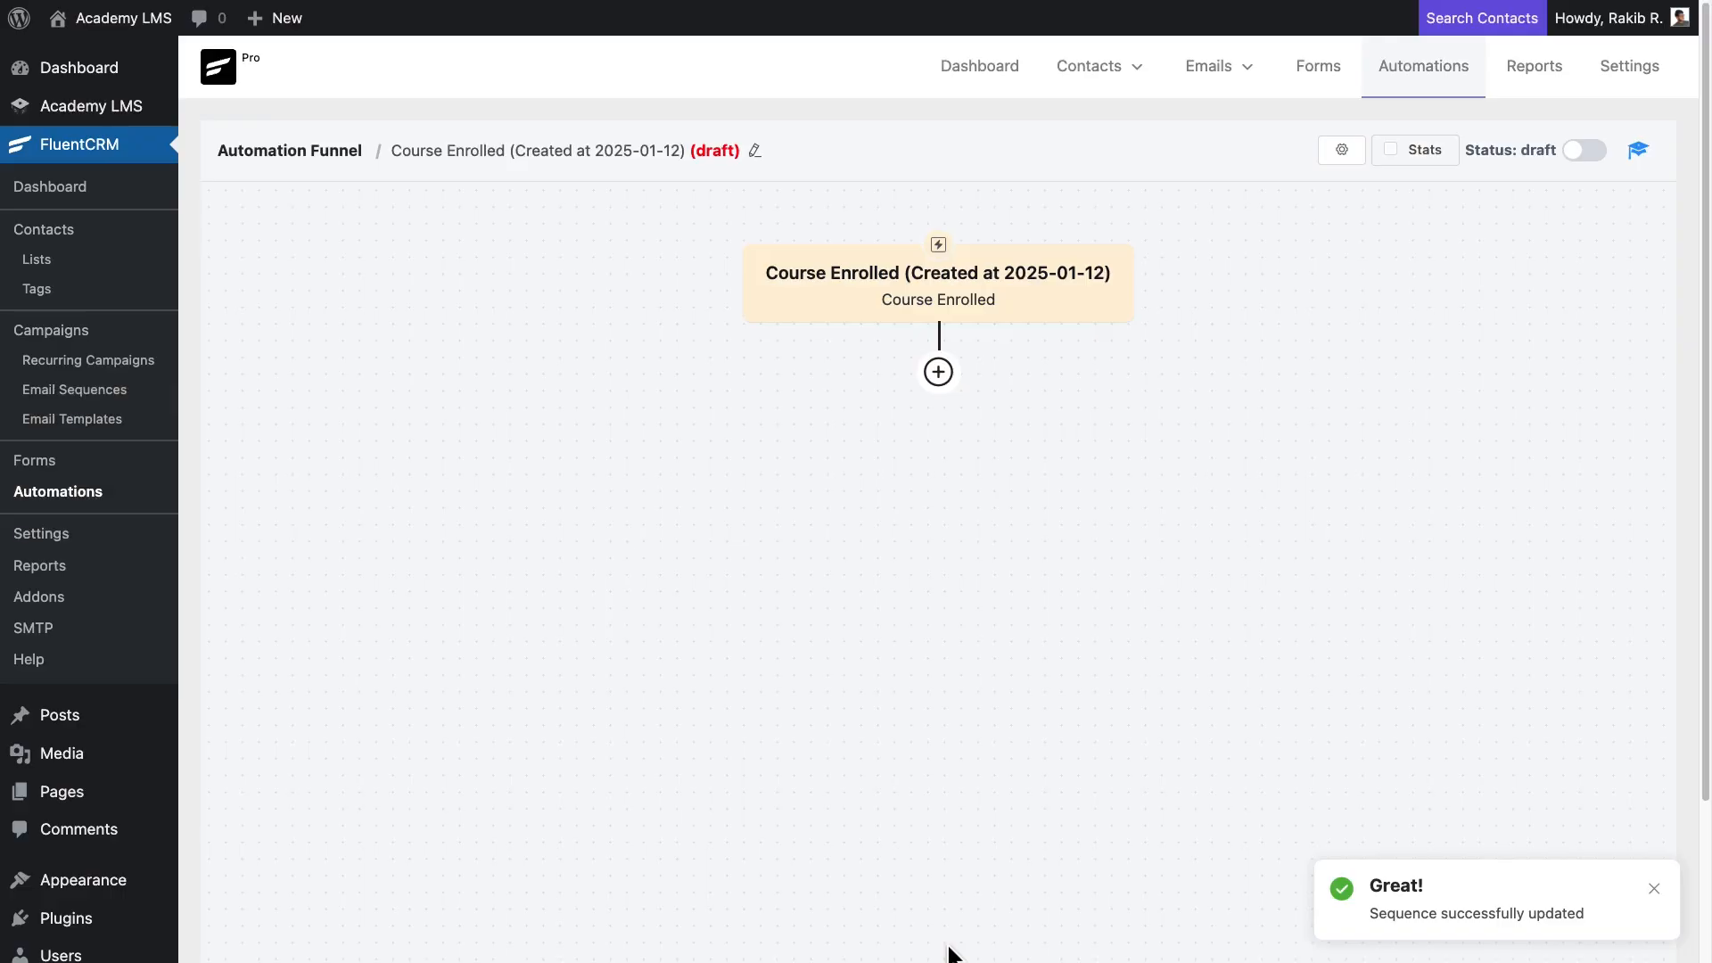
# Examine the CRM, Email, Academy LMS and WordPress action blocks that can follow the Course Enrolled trigger.
pyautogui.click(938, 372)
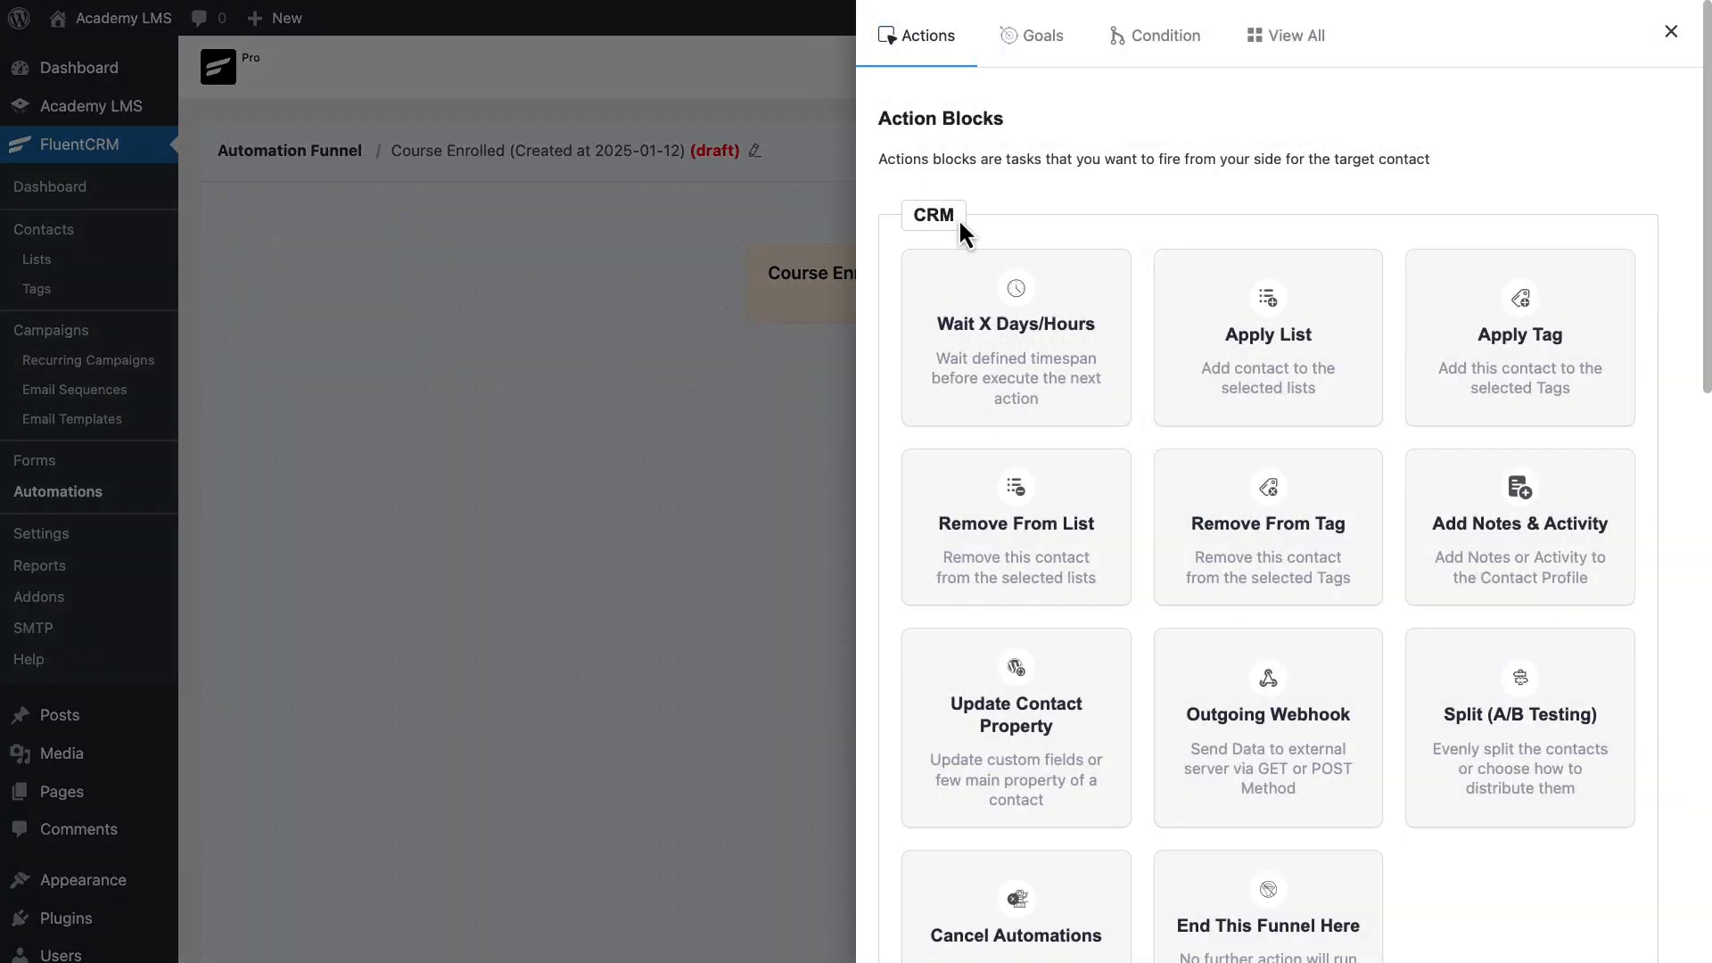
pyautogui.moveTo(959, 217); pyautogui.dragTo(908, 216)
pyautogui.scroll(-5, 908, 223)
pyautogui.moveTo(909, 624); pyautogui.dragTo(998, 628)
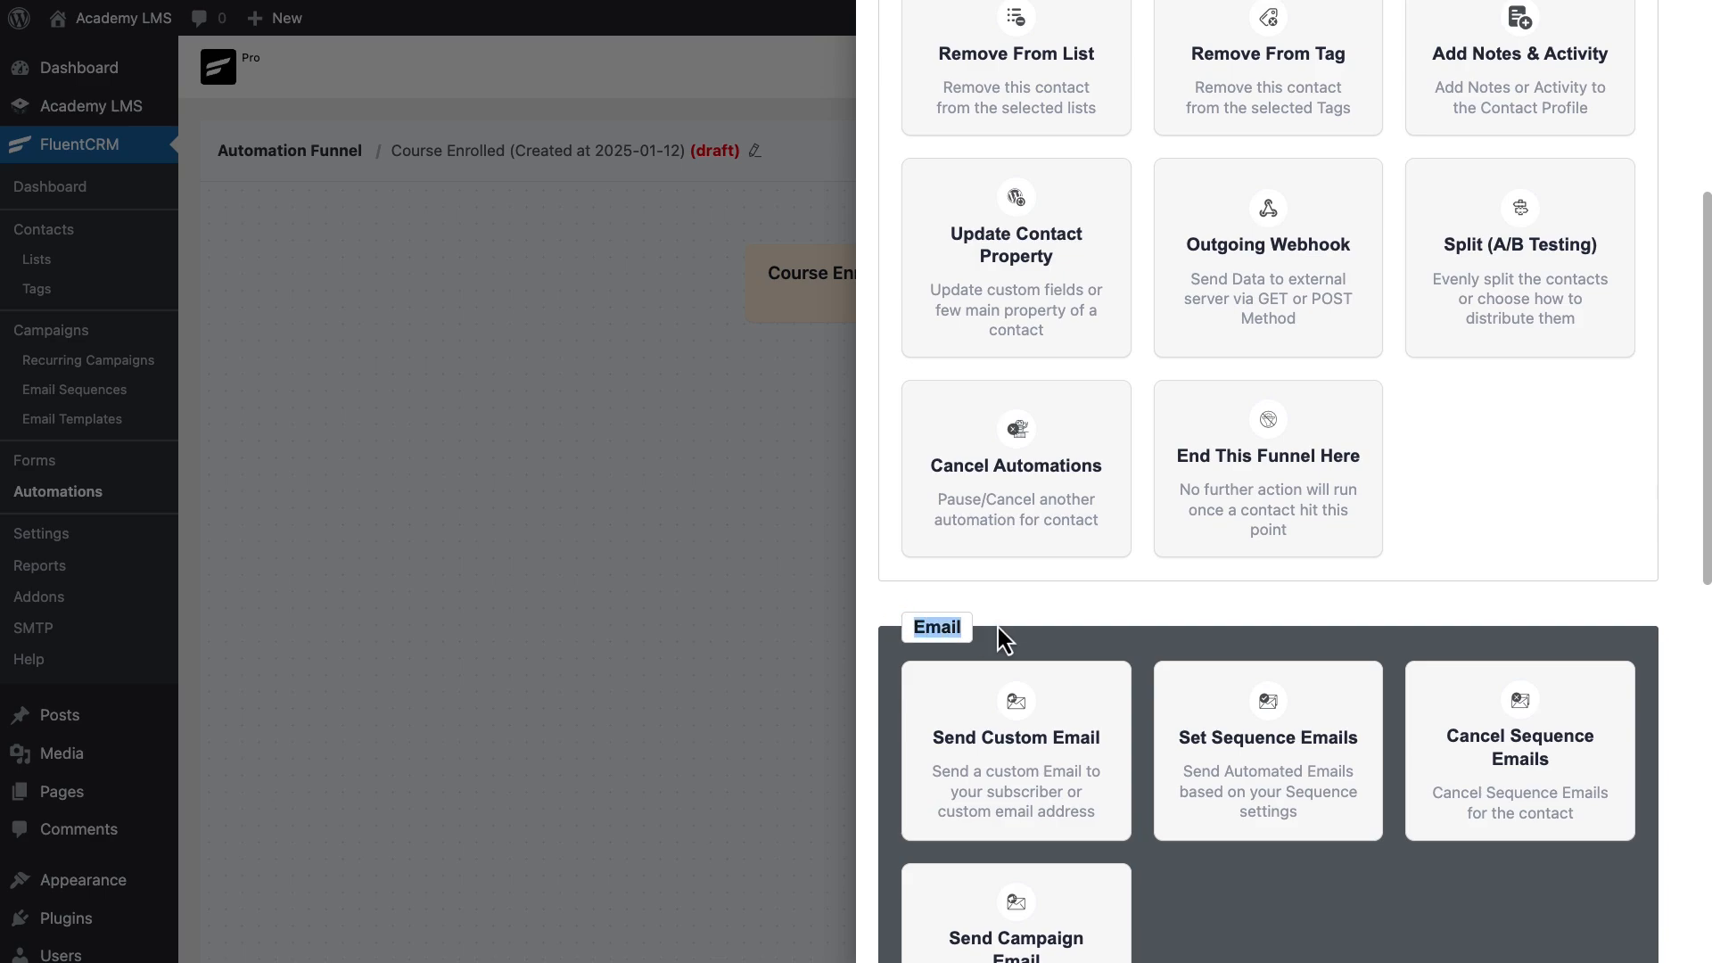
pyautogui.scroll(-8, 998, 628)
pyautogui.moveTo(1038, 302); pyautogui.dragTo(906, 303)
pyautogui.scroll(-1, 909, 375)
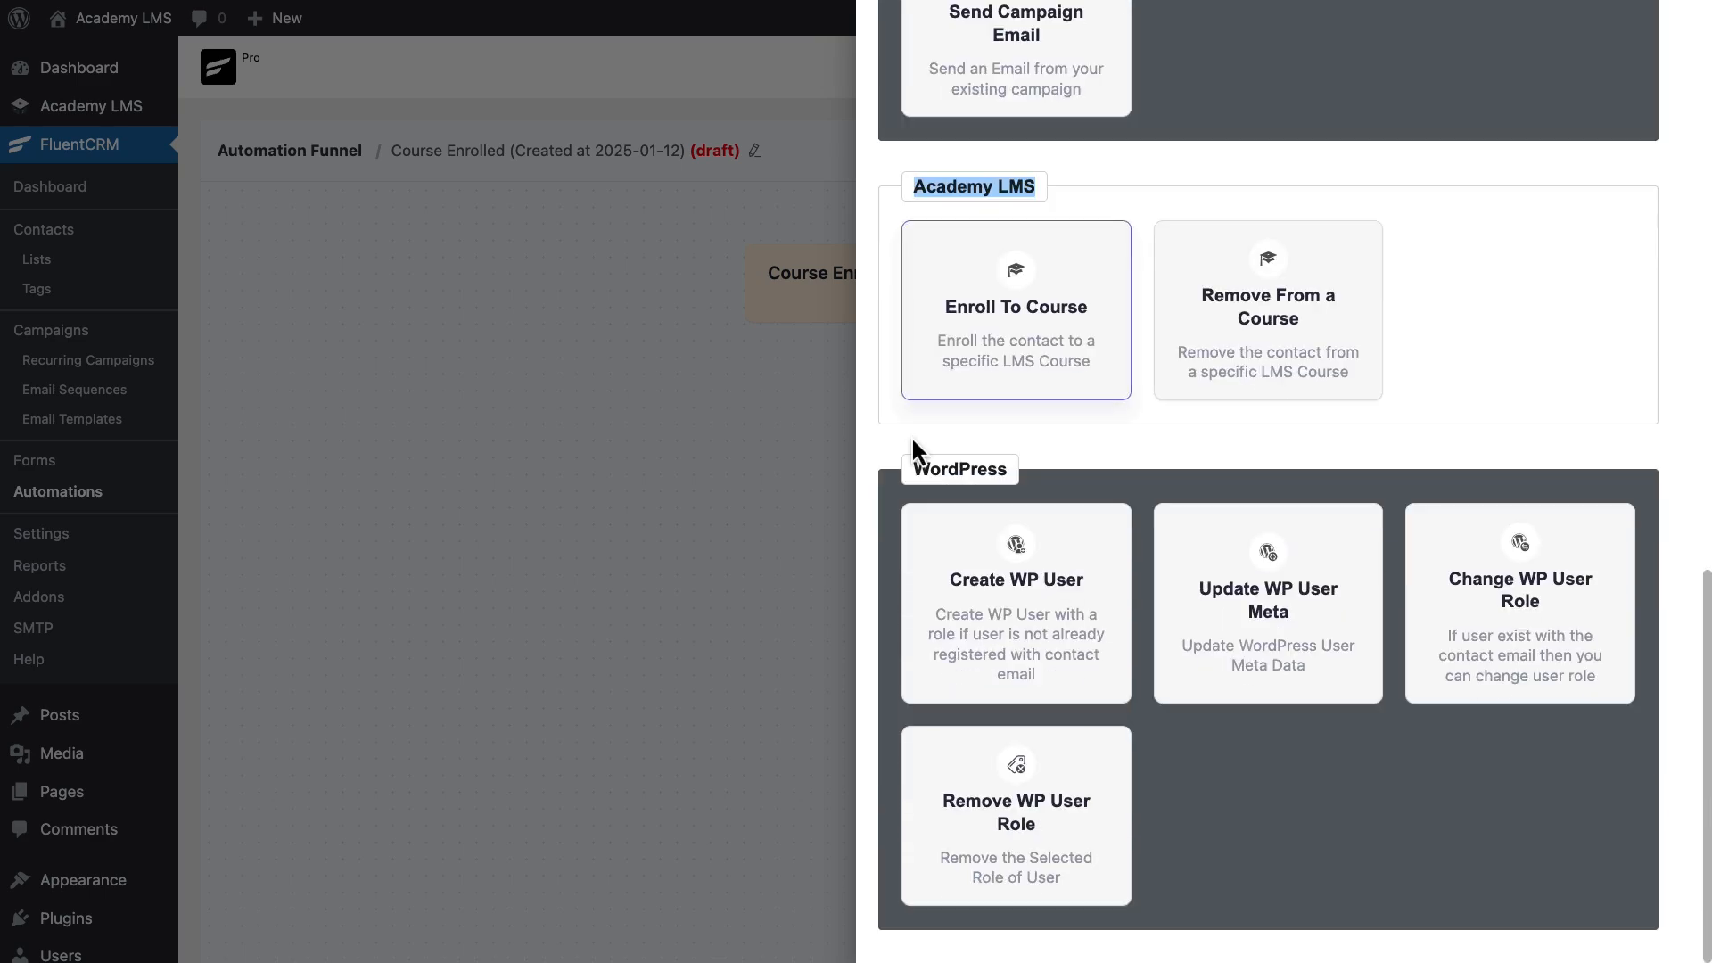
pyautogui.moveTo(909, 467); pyautogui.dragTo(1022, 485)
pyautogui.click(1024, 487)
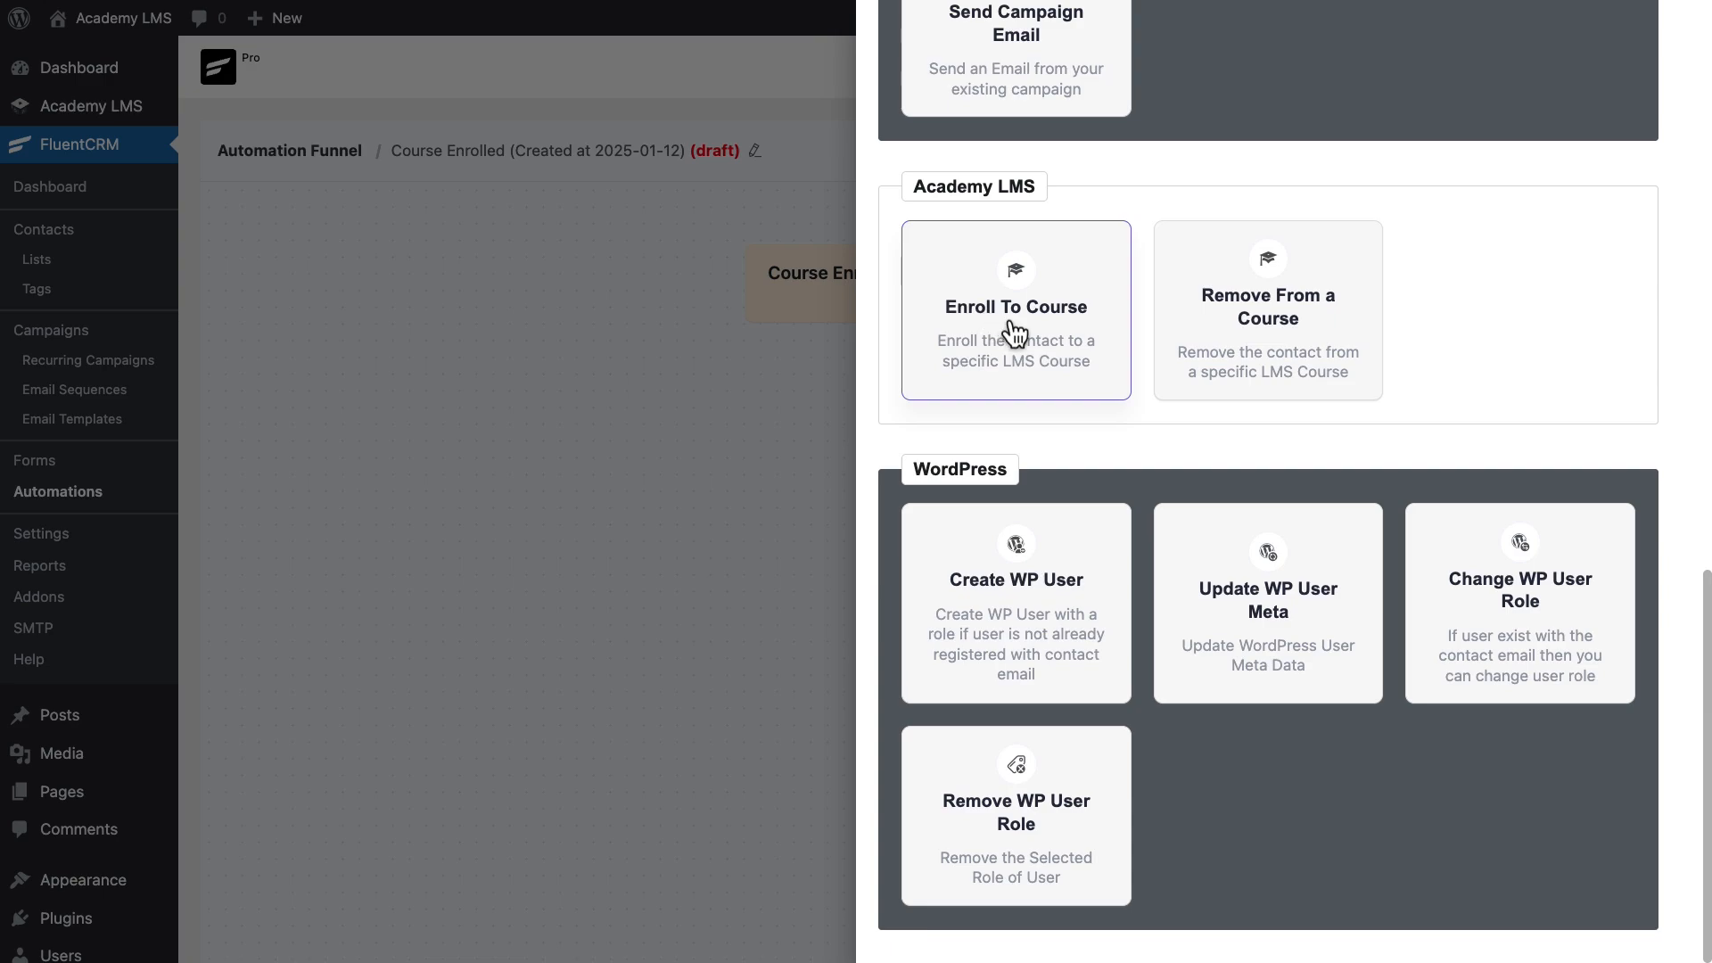
pyautogui.scroll(15, 1315, 323)
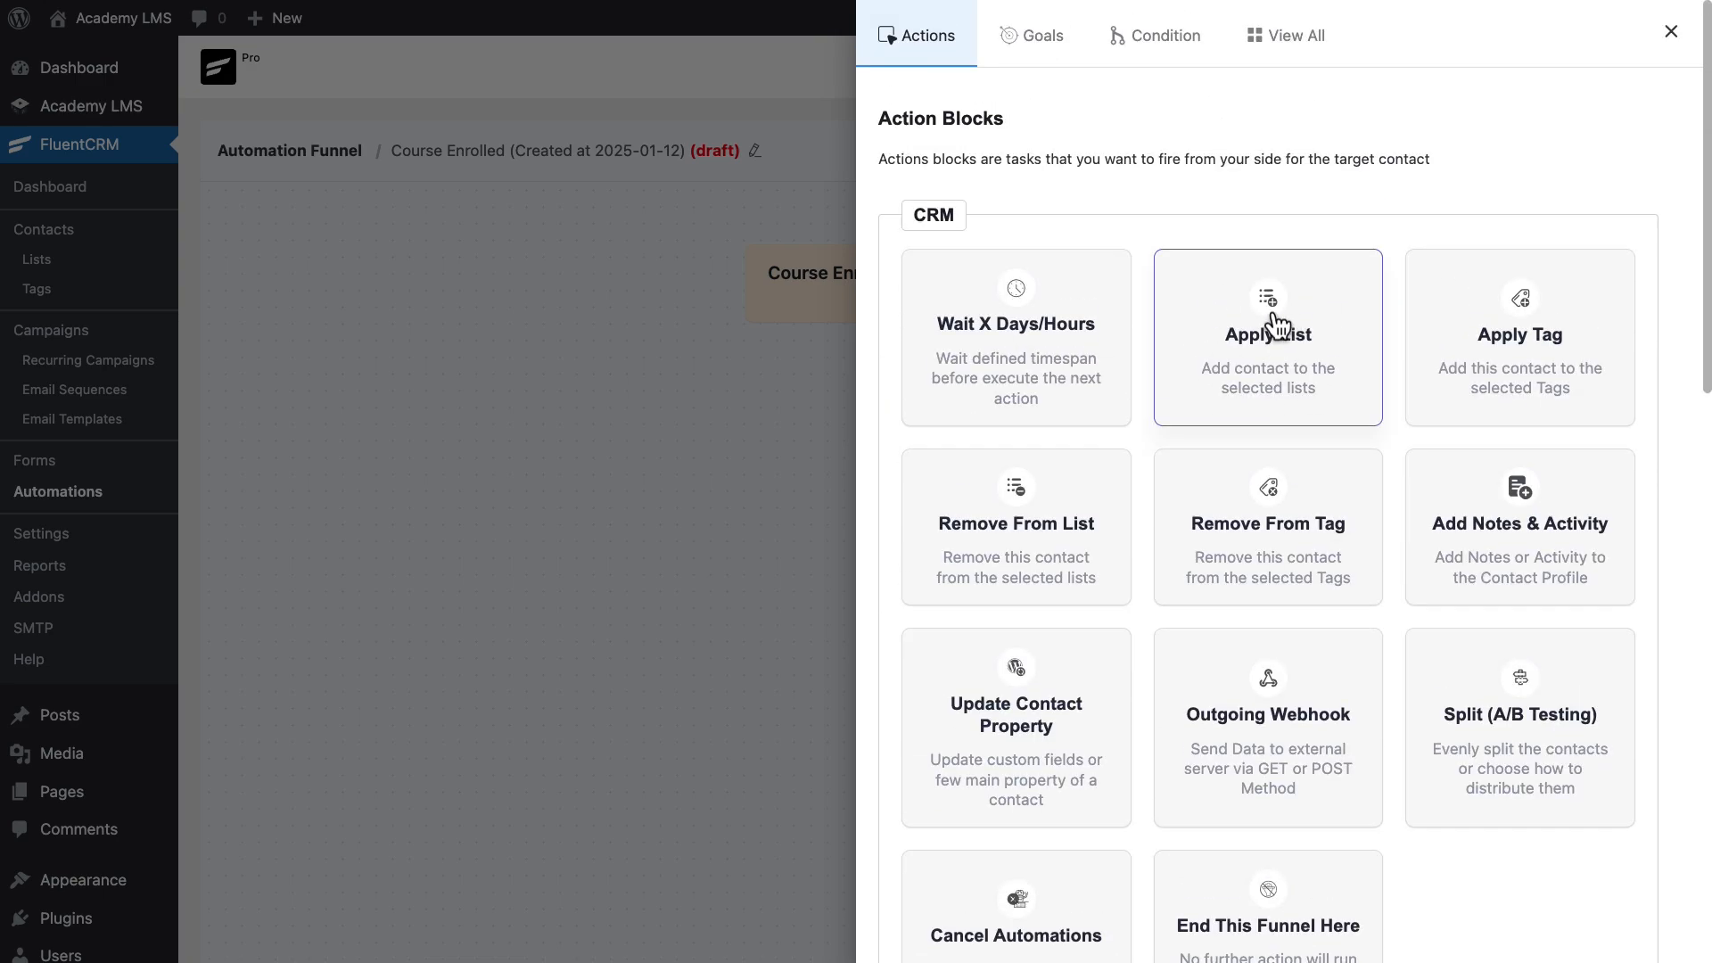
# Add an Apply List action that assigns the Student list to the contact and save its settings.
pyautogui.click(1318, 320)
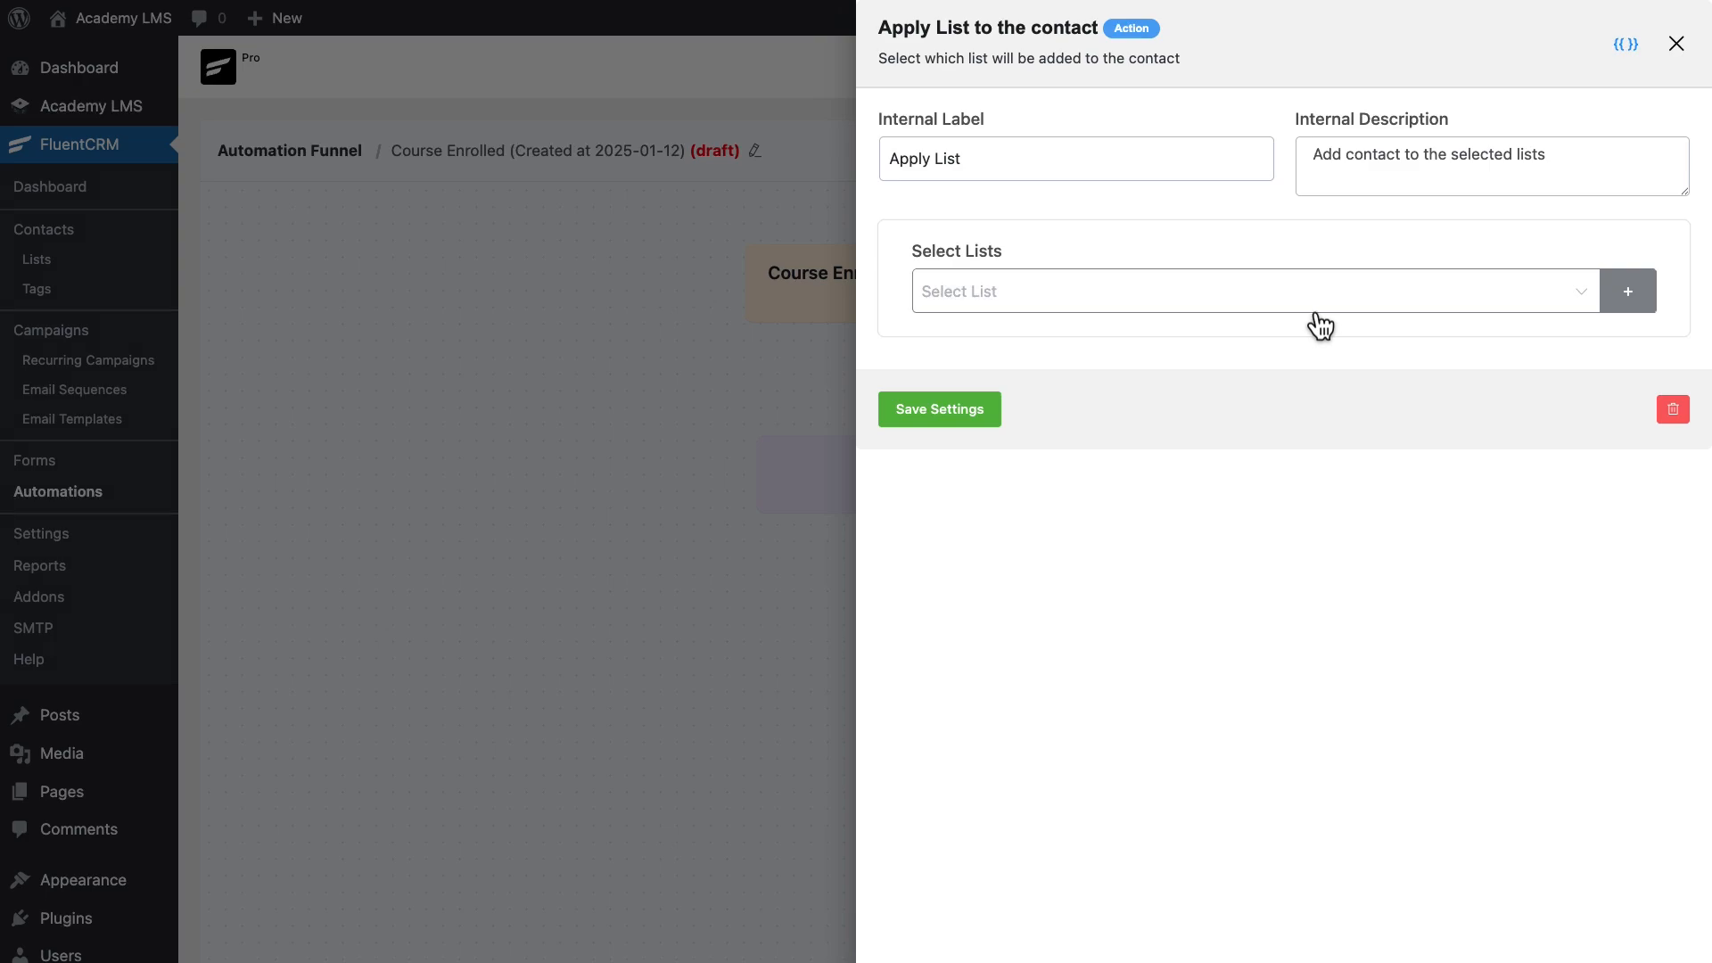
pyautogui.moveTo(919, 258); pyautogui.dragTo(1532, 287)
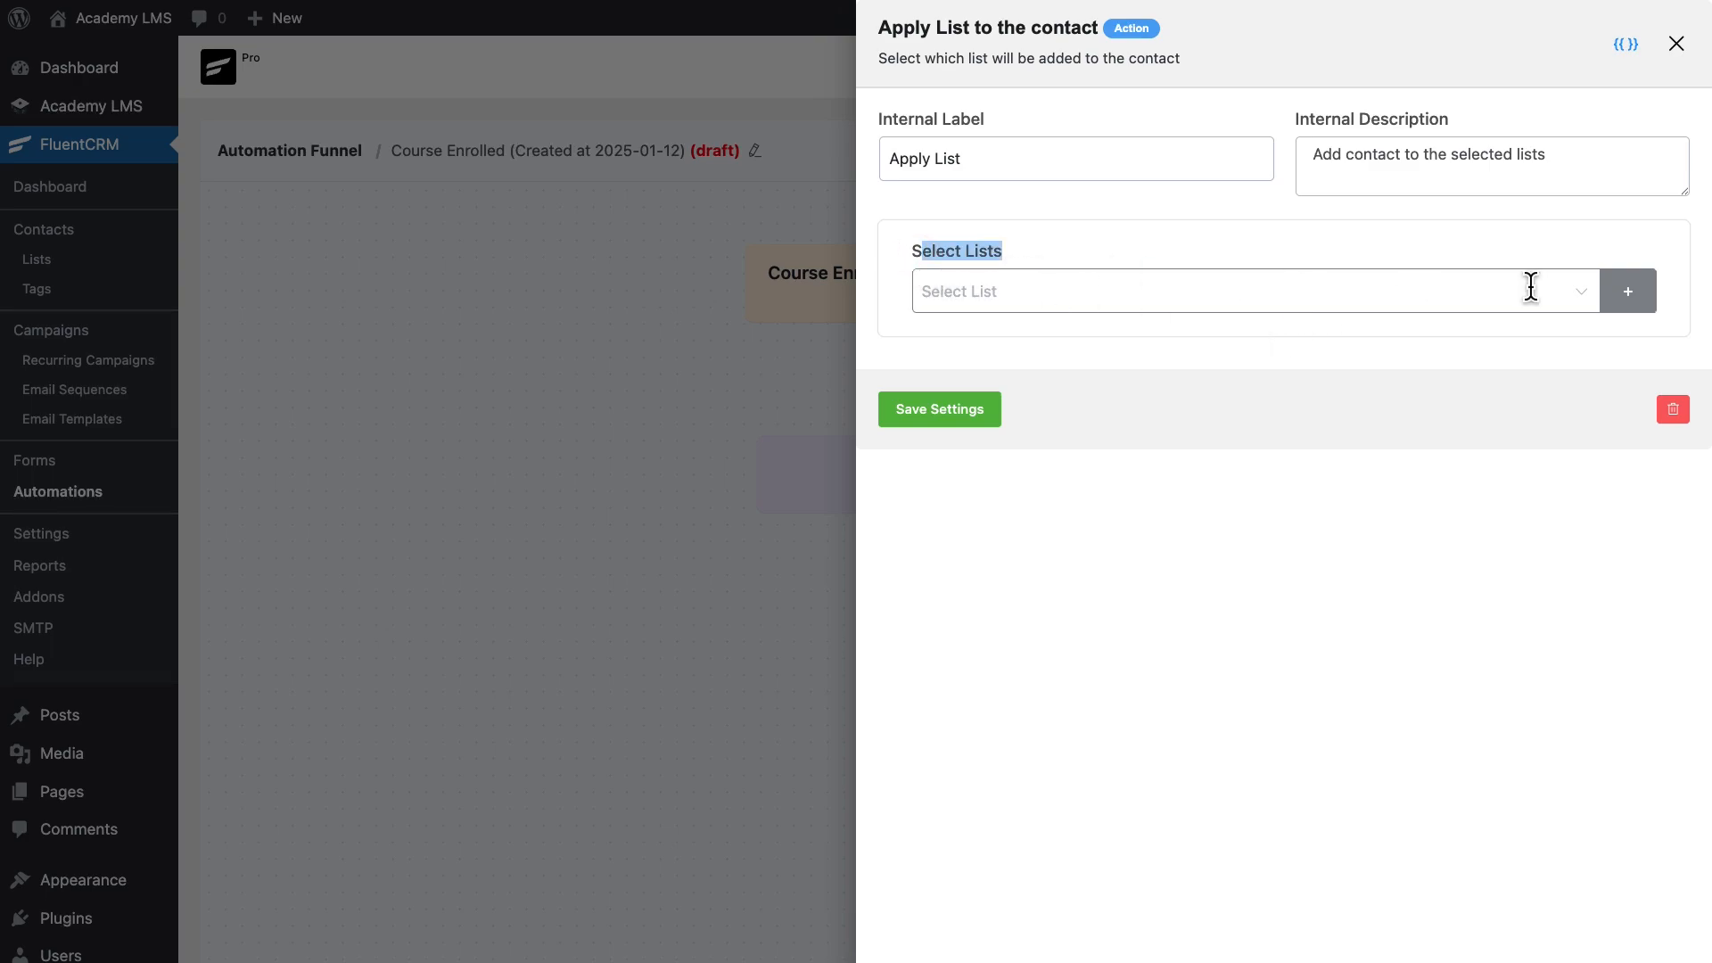
pyautogui.click(1565, 293)
pyautogui.click(1005, 405)
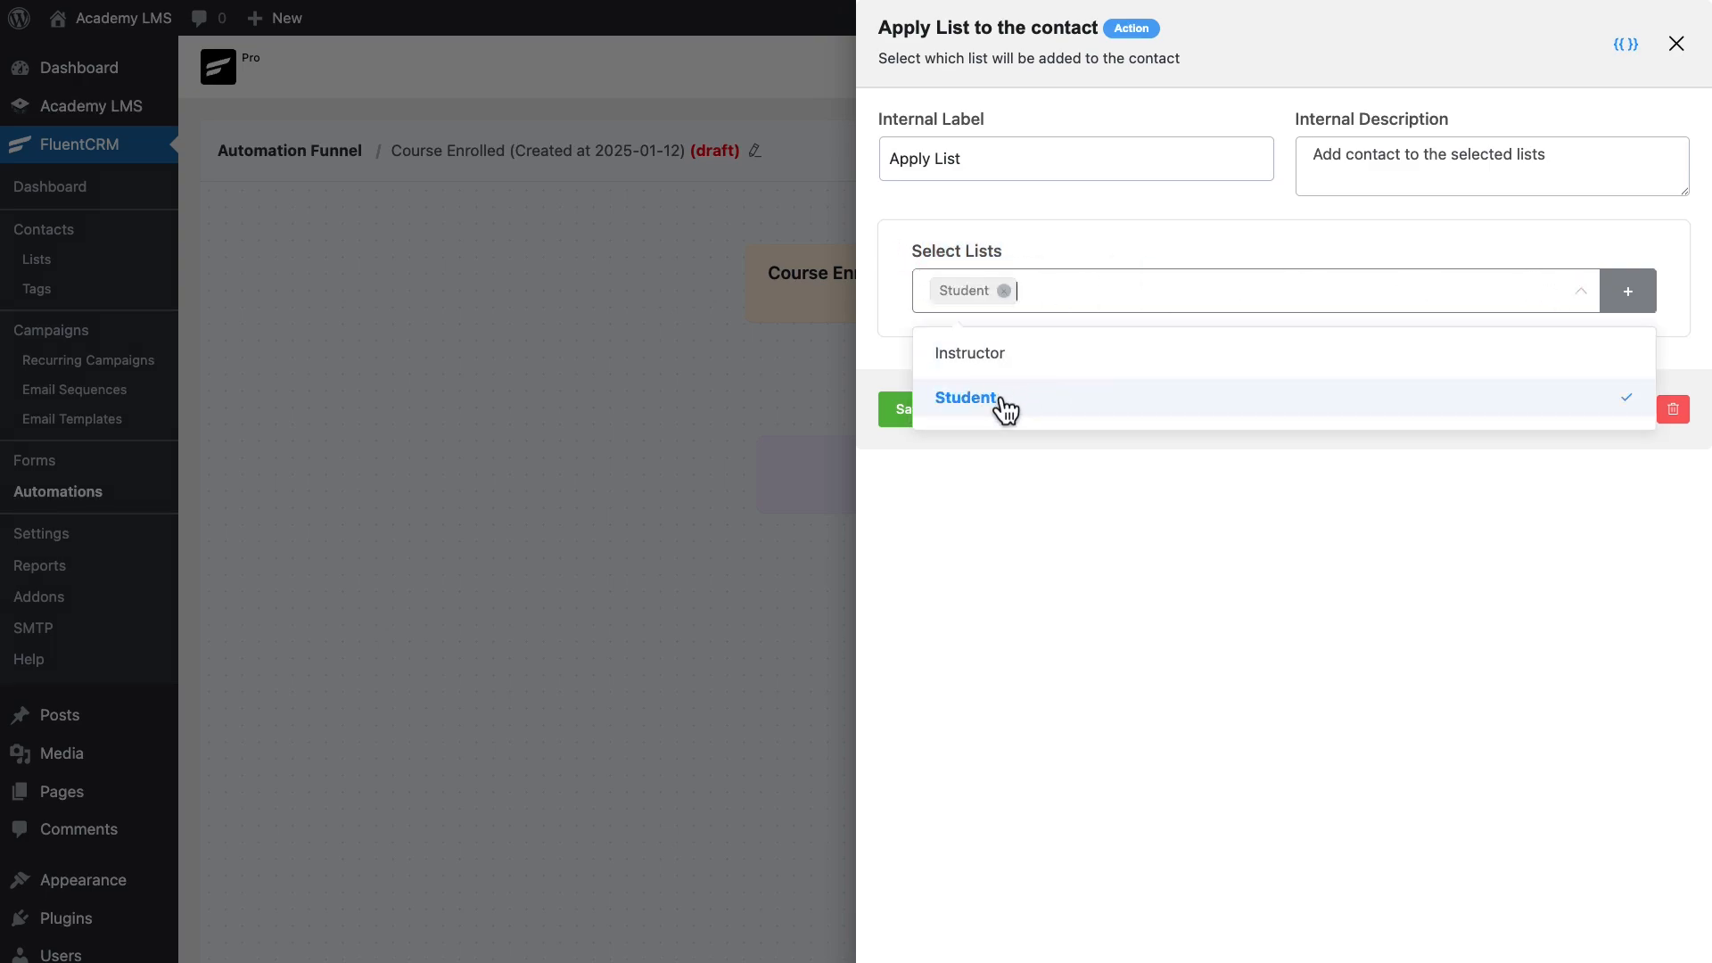
pyautogui.click(1024, 451)
pyautogui.click(945, 412)
# Add a Send Custom Email action after the Apply List block and label it Send Welcome Mail.
pyautogui.moveTo(937, 584)
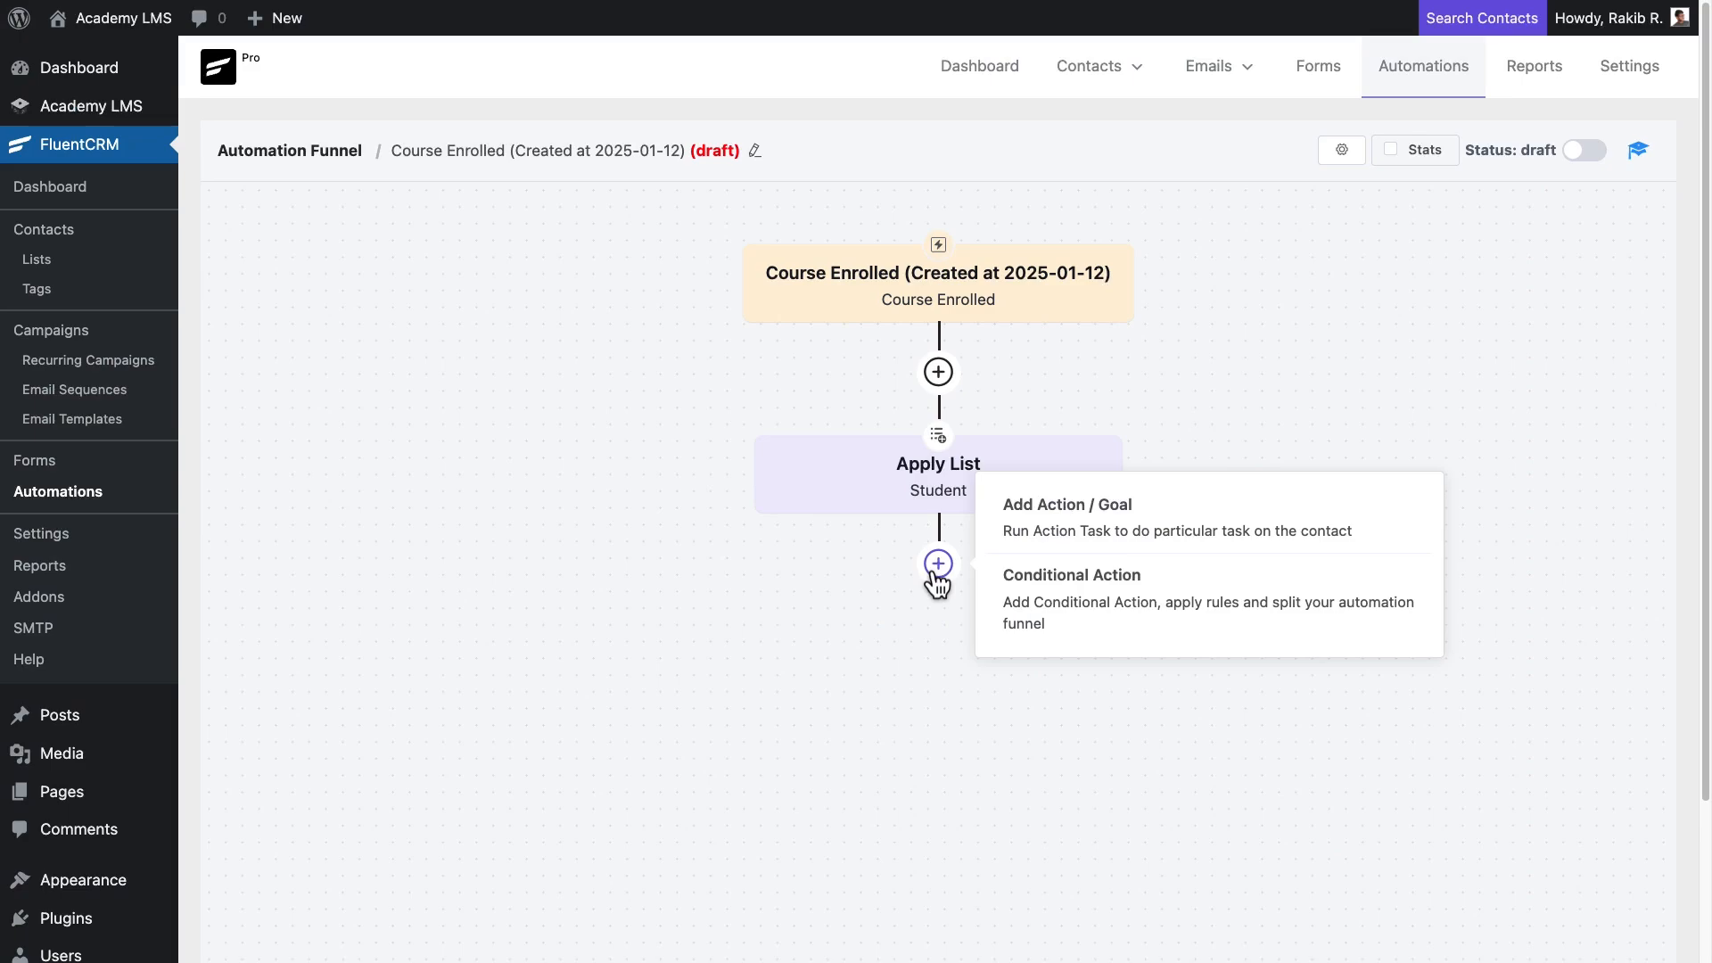
pyautogui.click(938, 565)
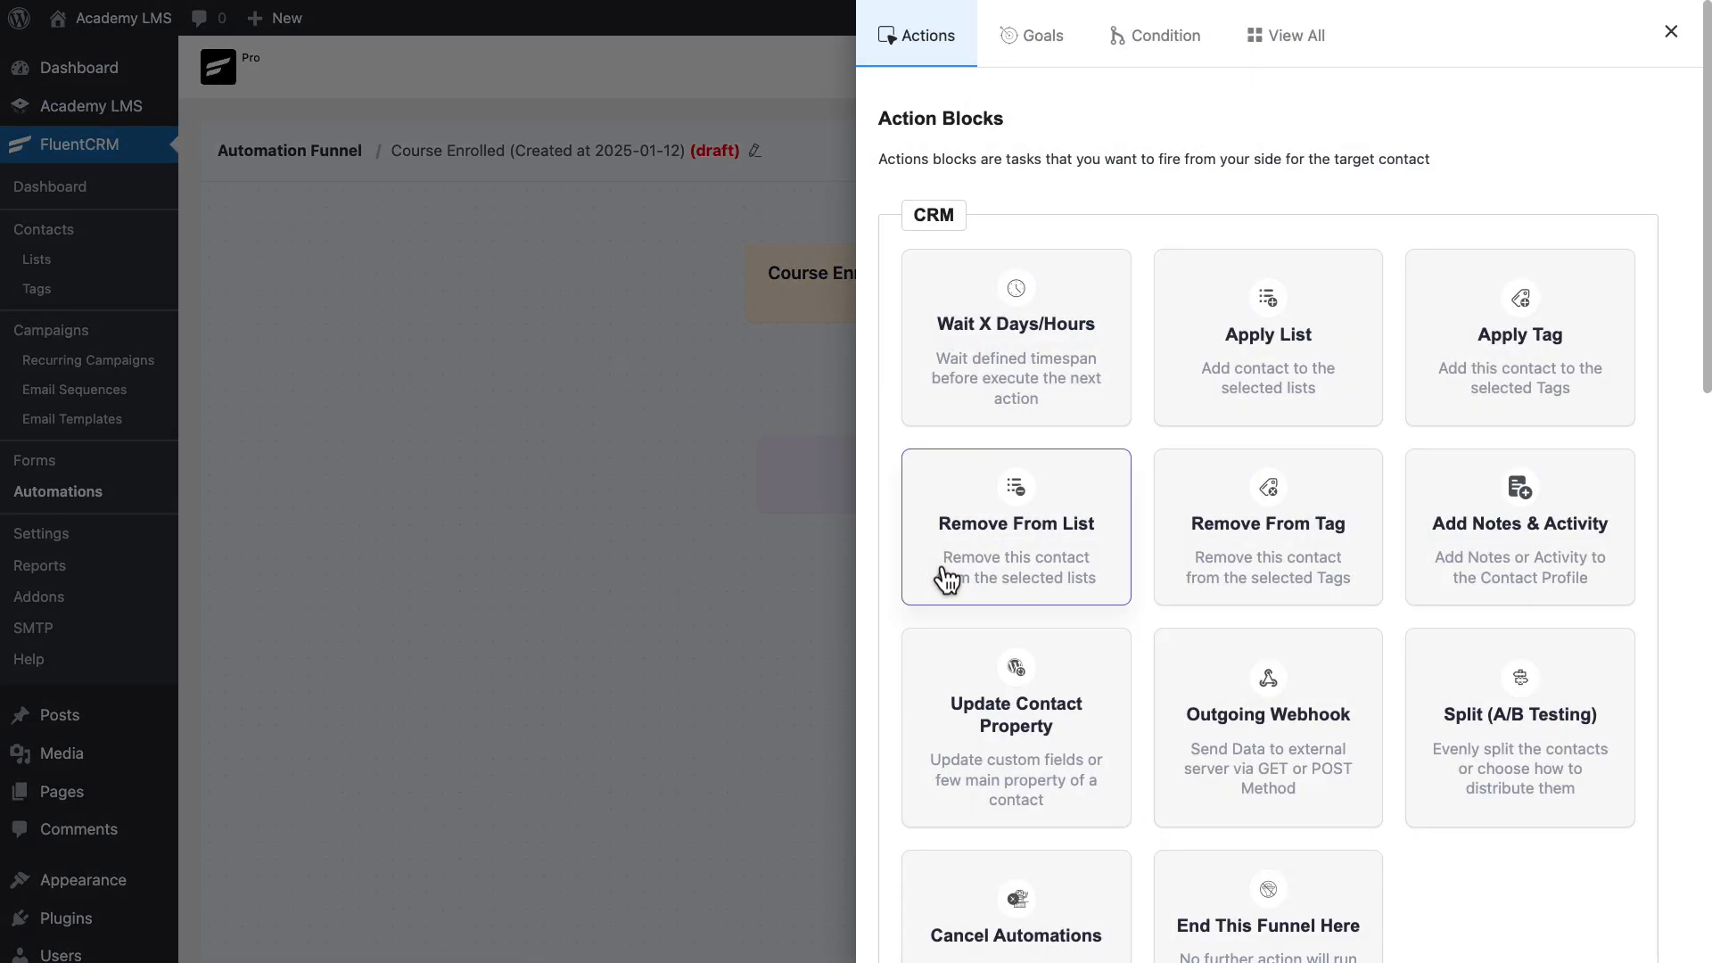
pyautogui.scroll(-8, 943, 580)
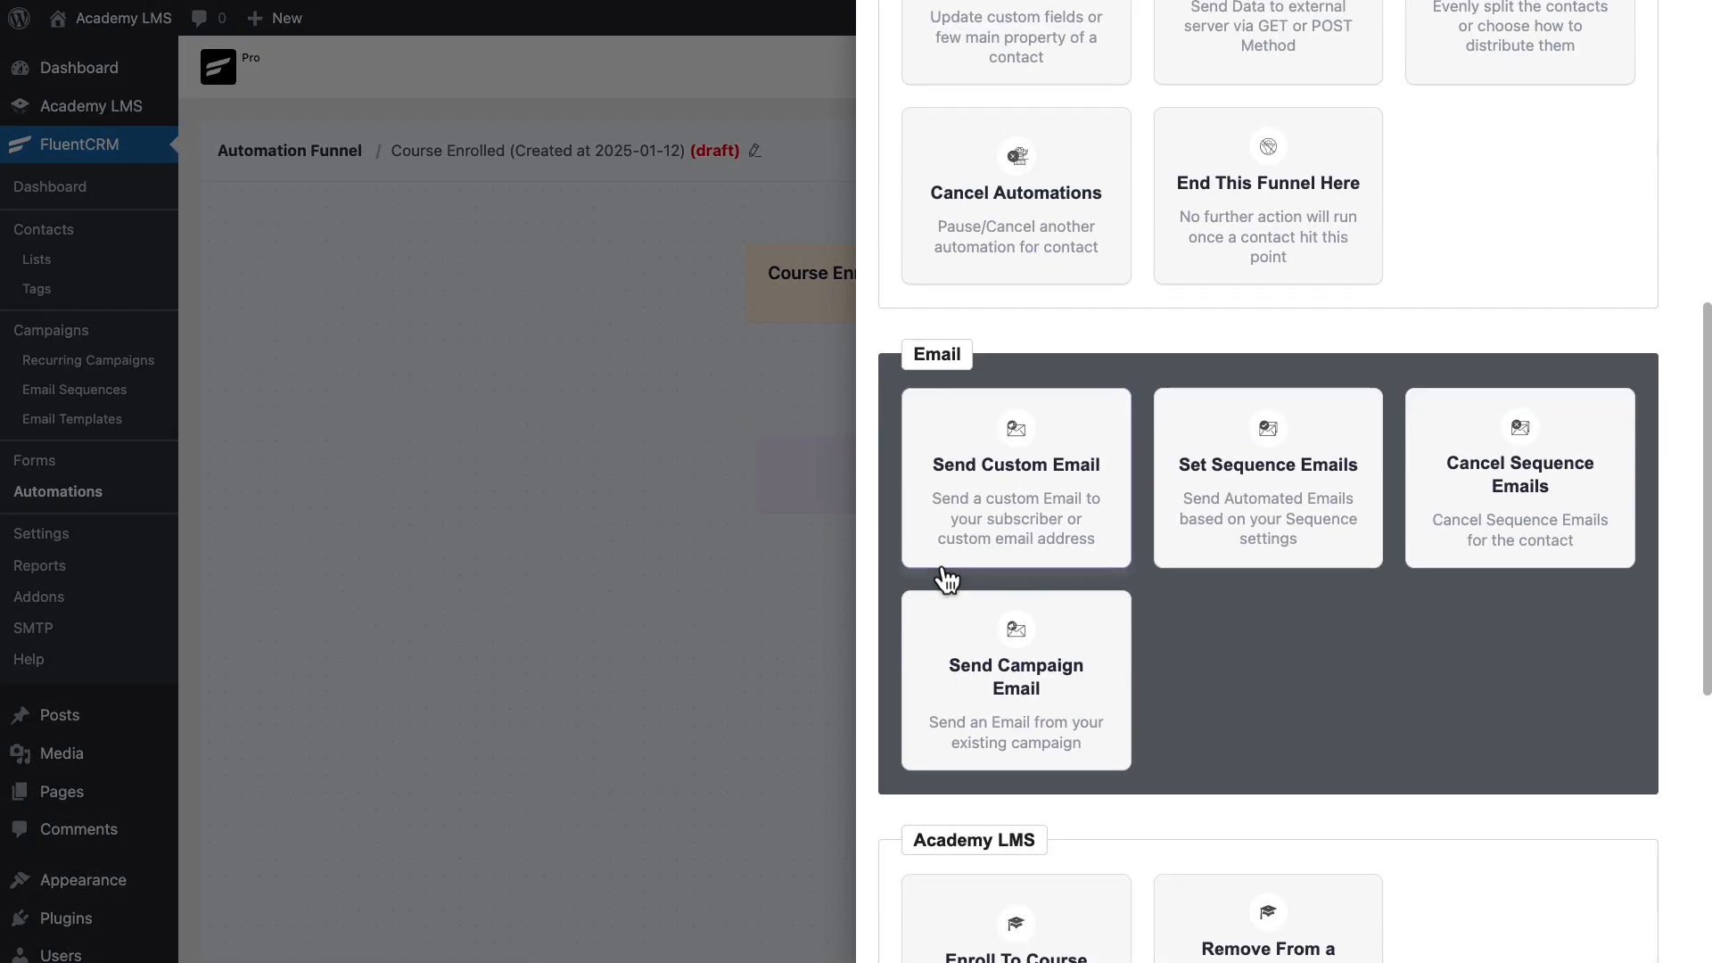
pyautogui.click(1041, 462)
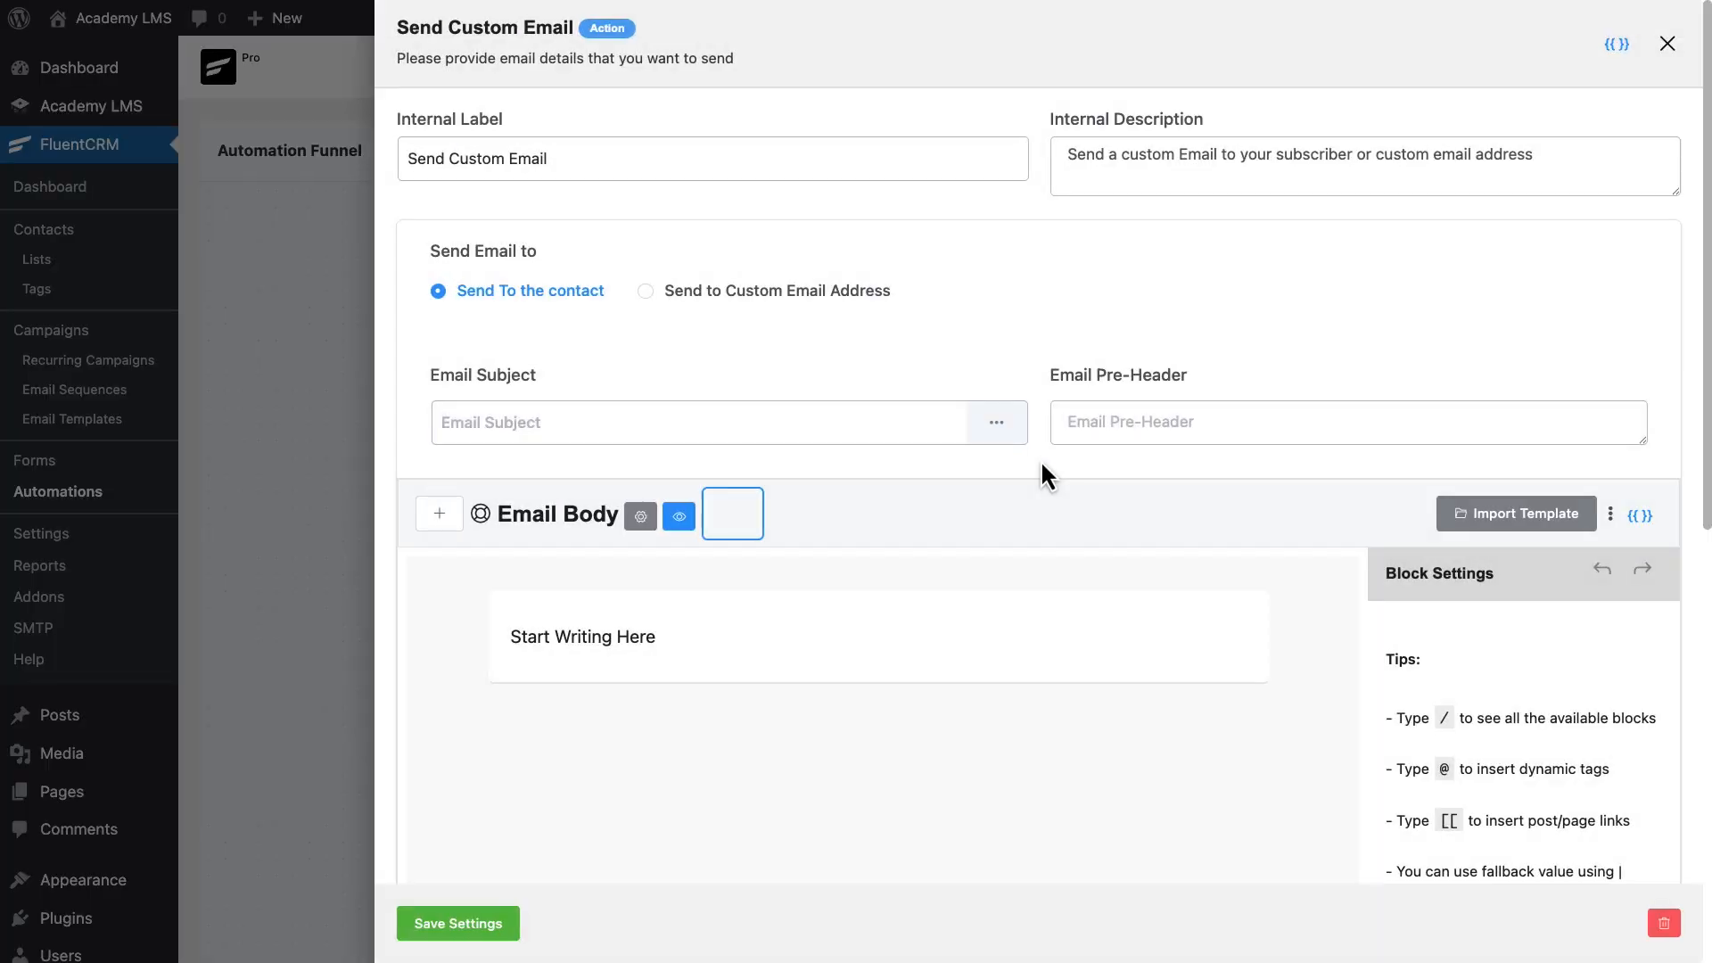
pyautogui.moveTo(553, 160); pyautogui.dragTo(451, 159)
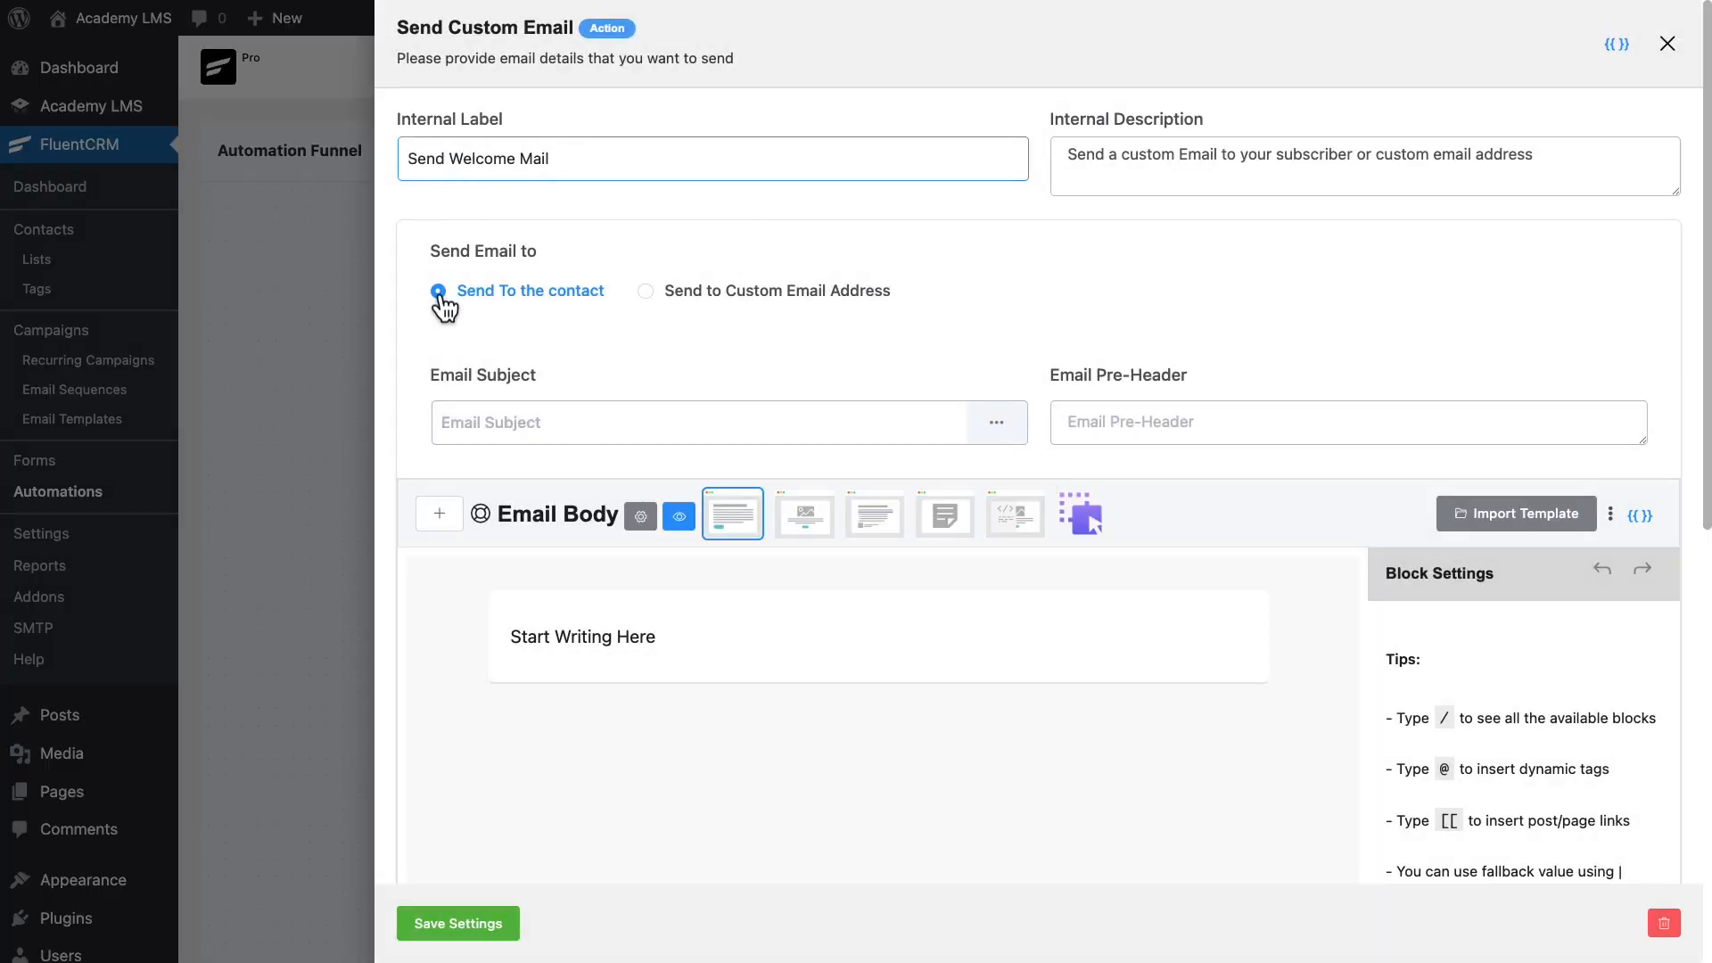
# Set the email subject to "🎉 Welcome to Your Course!" and the pre-header to "You're All Set to Begin Your Learning Journey!".
pyautogui.click(460, 419)
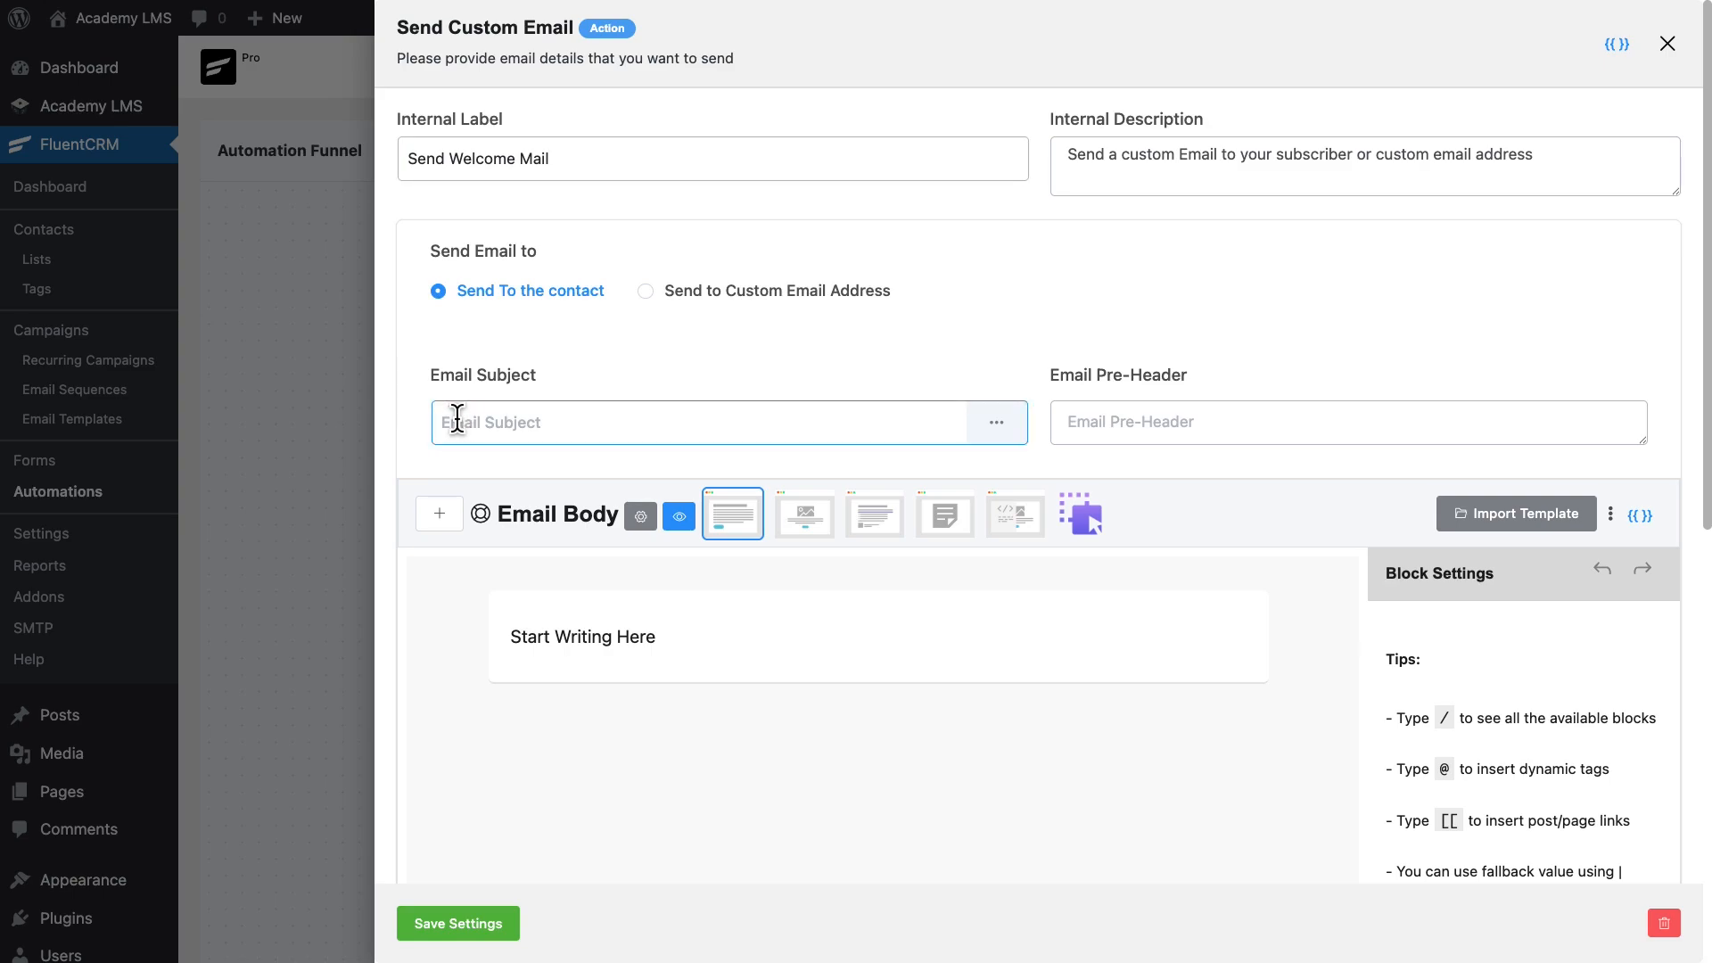
pyautogui.write('🎉 Welcome to Your Course!')
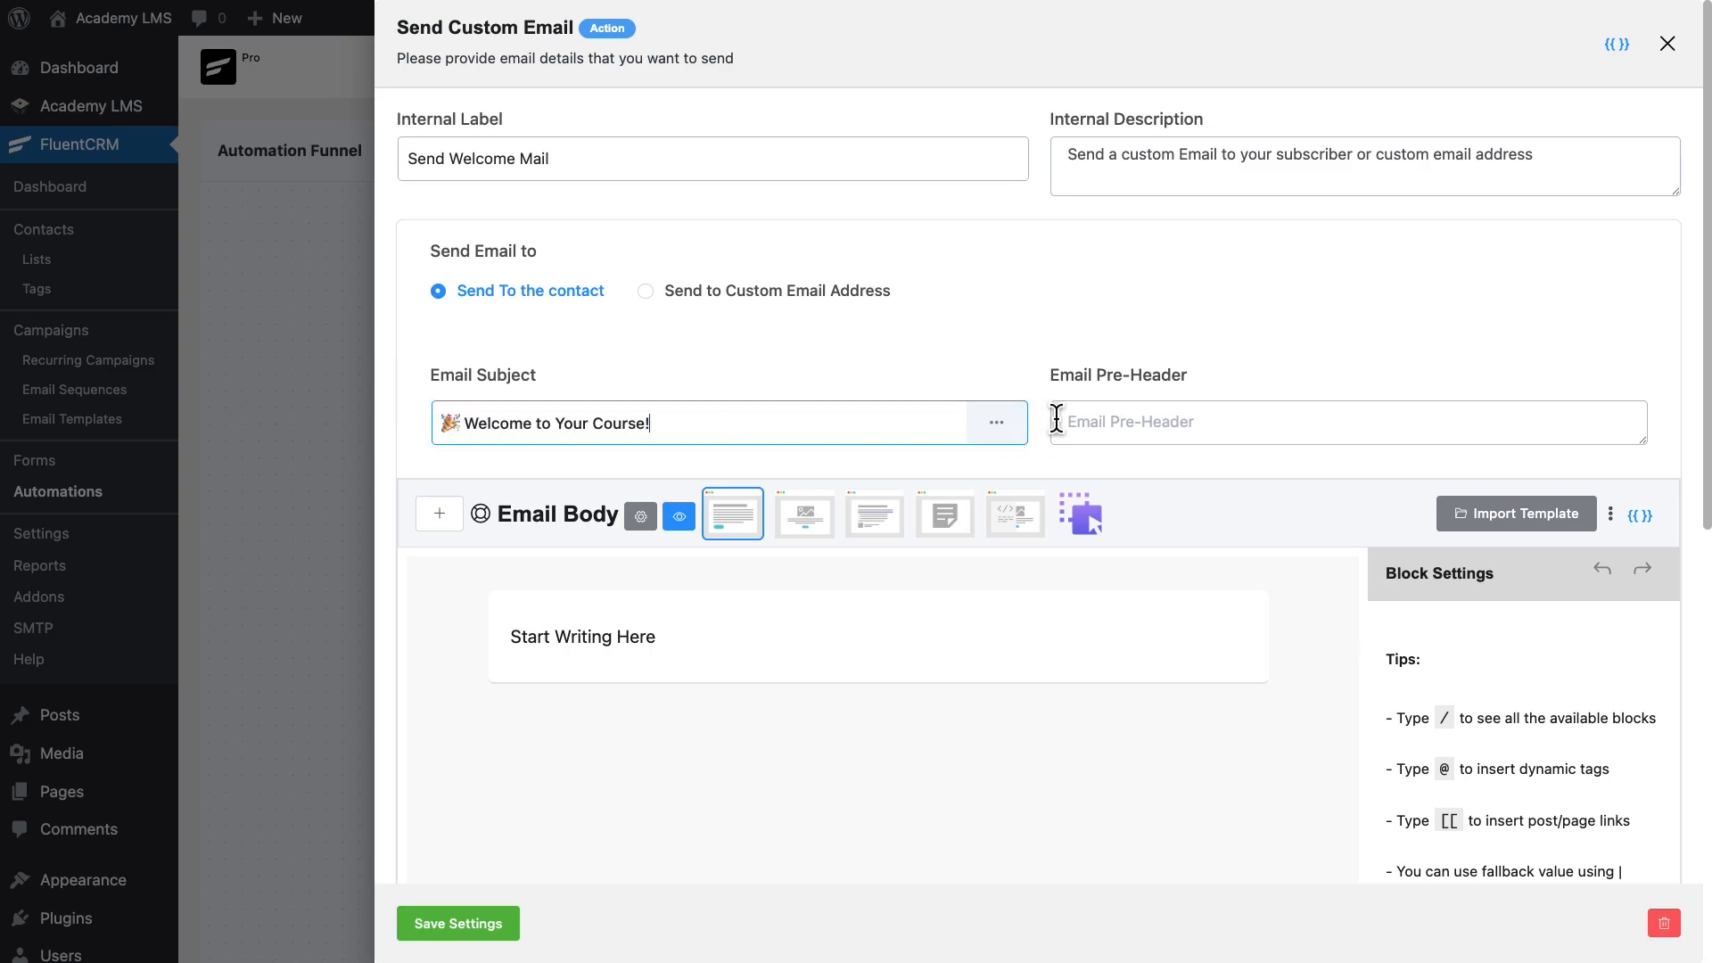
pyautogui.click(1076, 421)
pyautogui.write("You're All Set to Begin Your Learning Journey!")
# Preview the alternative template layouts for the email body and return to the first one.
pyautogui.moveTo(501, 523); pyautogui.dragTo(616, 517)
pyautogui.click(619, 519)
pyautogui.click(733, 515)
pyautogui.click(872, 517)
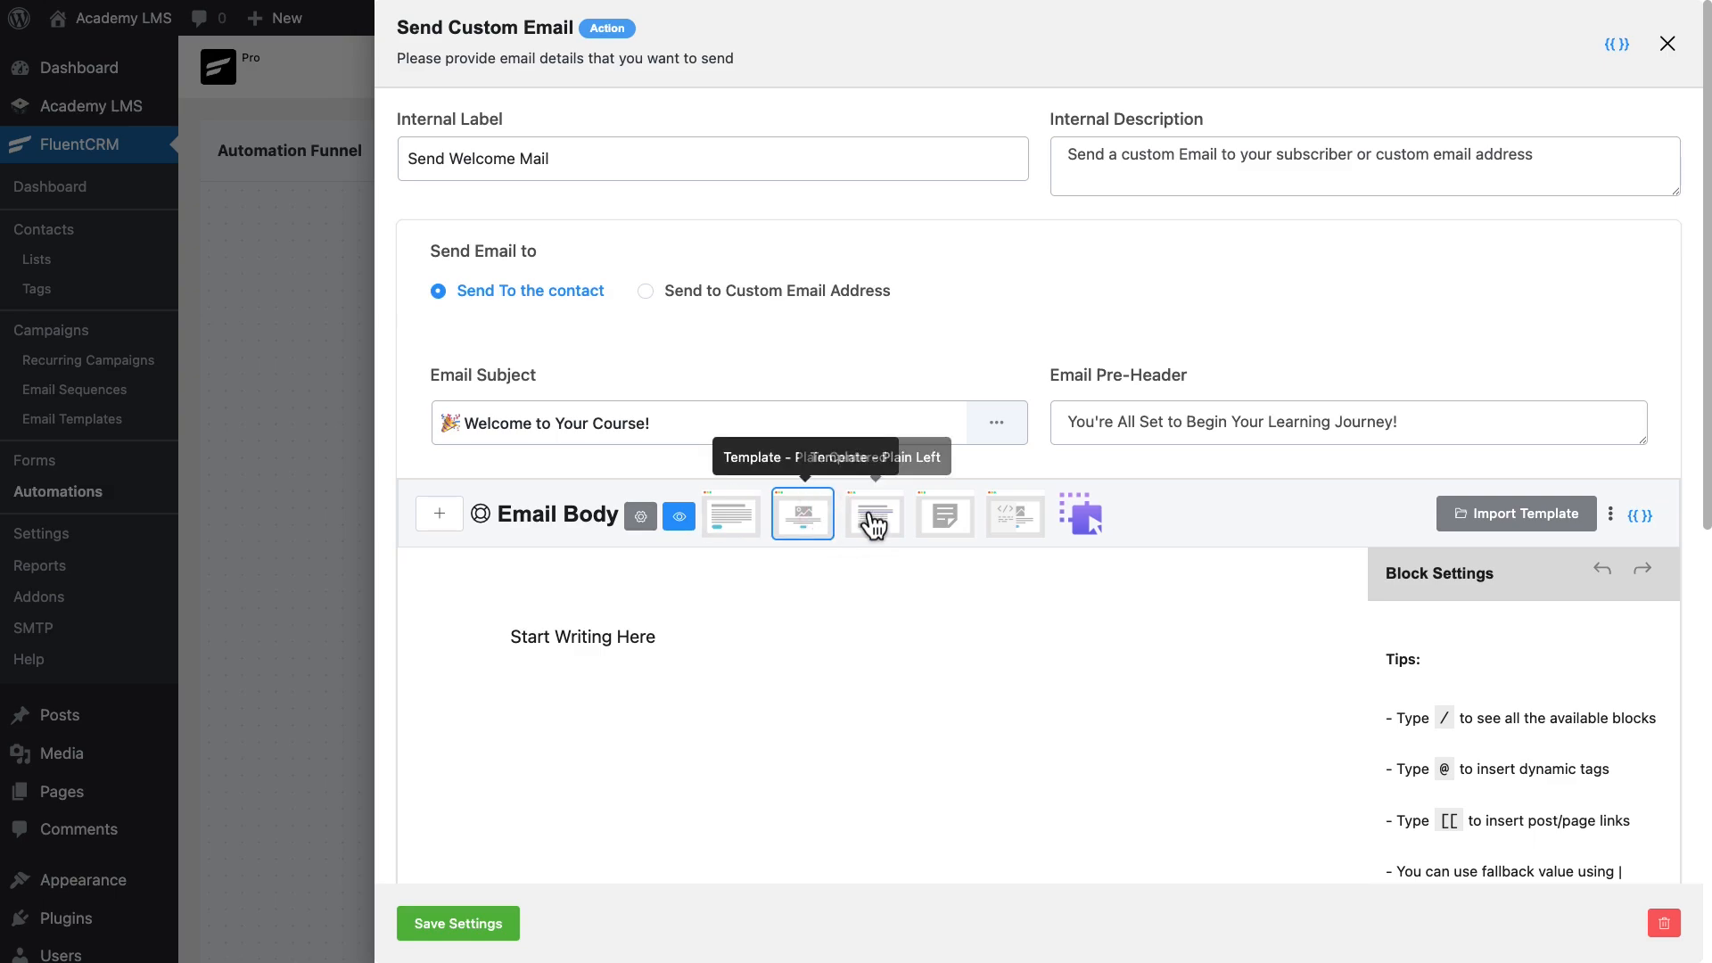
pyautogui.click(745, 517)
# Replace the email body's placeholder text with the prepared course welcome message from The Learnofy Team.
pyautogui.click(535, 639)
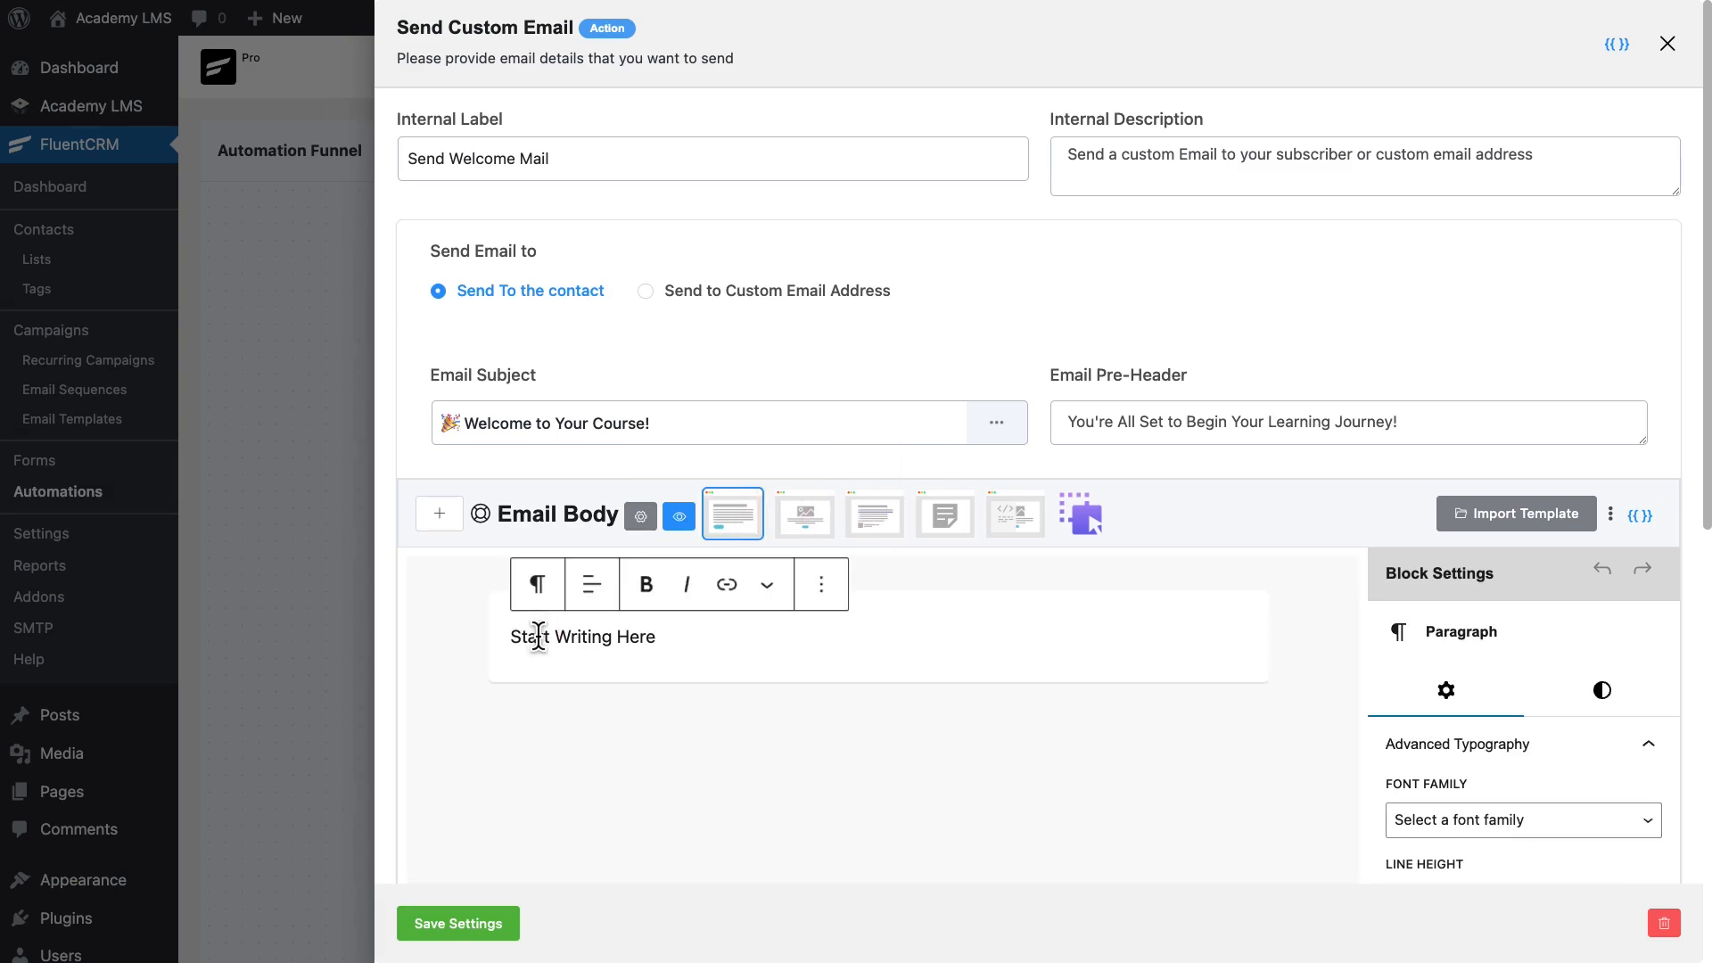
pyautogui.moveTo(671, 638); pyautogui.dragTo(512, 637)
pyautogui.press('super+v')
pyautogui.scroll(5, 510, 635)
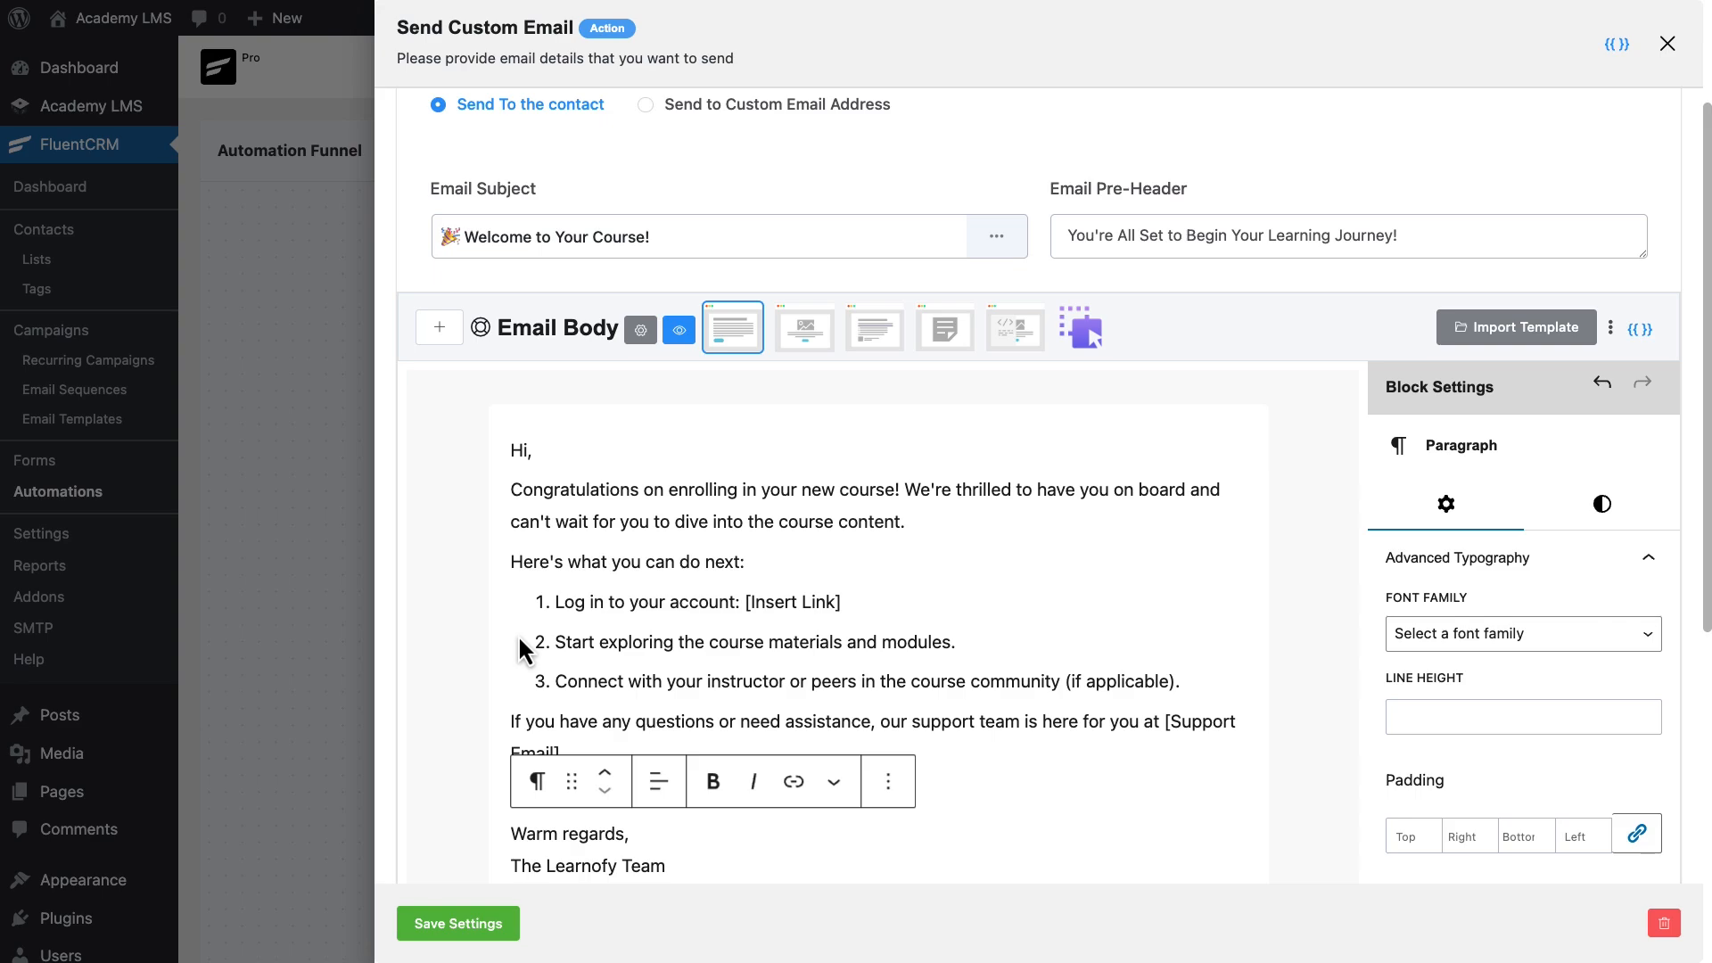
# Look through the smartcode groups and copy the AcademyLMS smartcode for the linked course name.
pyautogui.moveTo(745, 602); pyautogui.dragTo(836, 604)
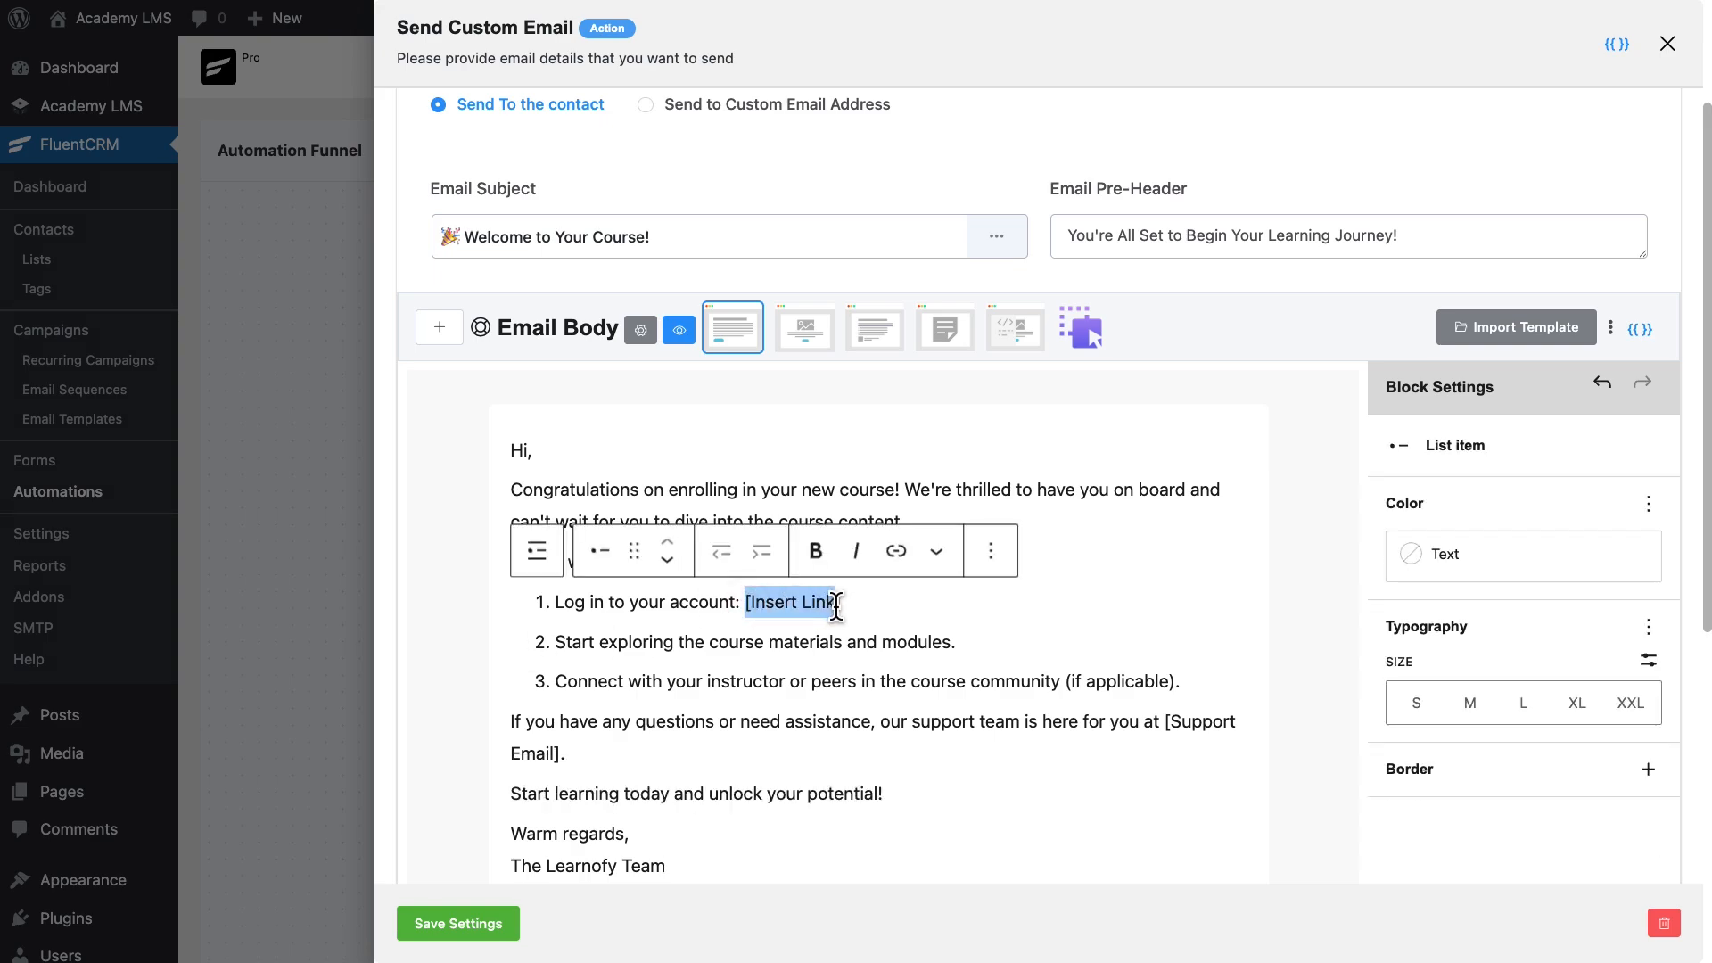
pyautogui.click(1640, 330)
pyautogui.moveTo(1598, 114); pyautogui.dragTo(1598, 66)
pyautogui.click(1140, 83)
pyautogui.click(1143, 123)
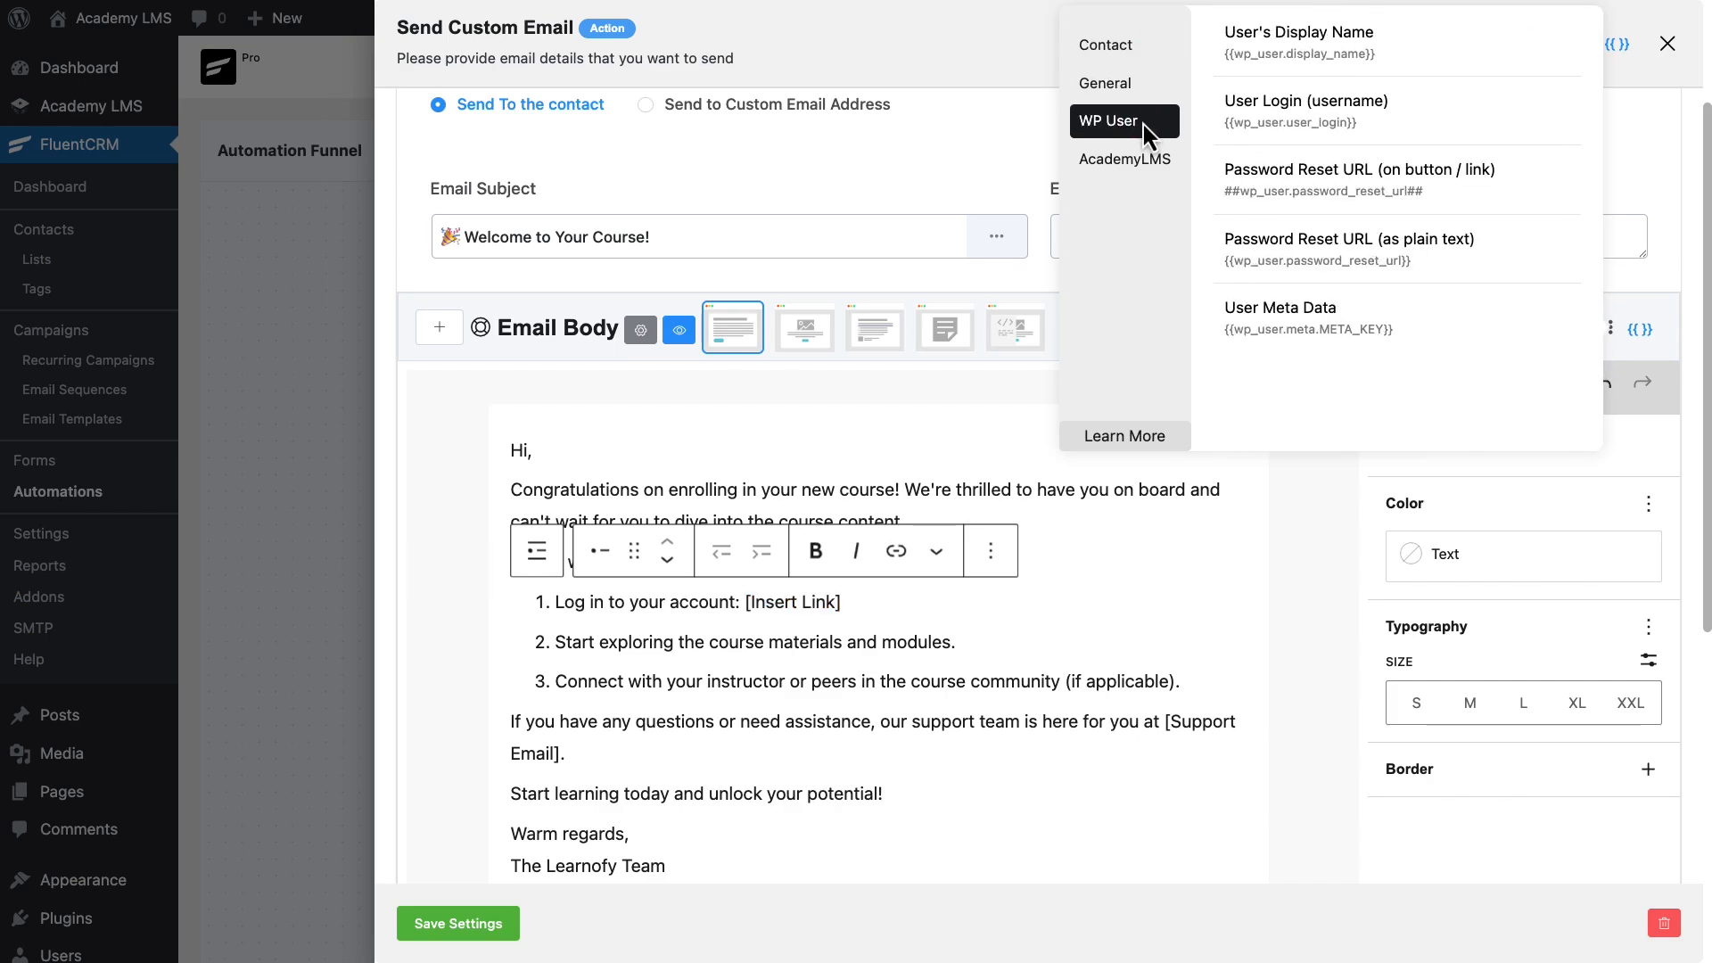
pyautogui.click(1160, 160)
pyautogui.click(1395, 270)
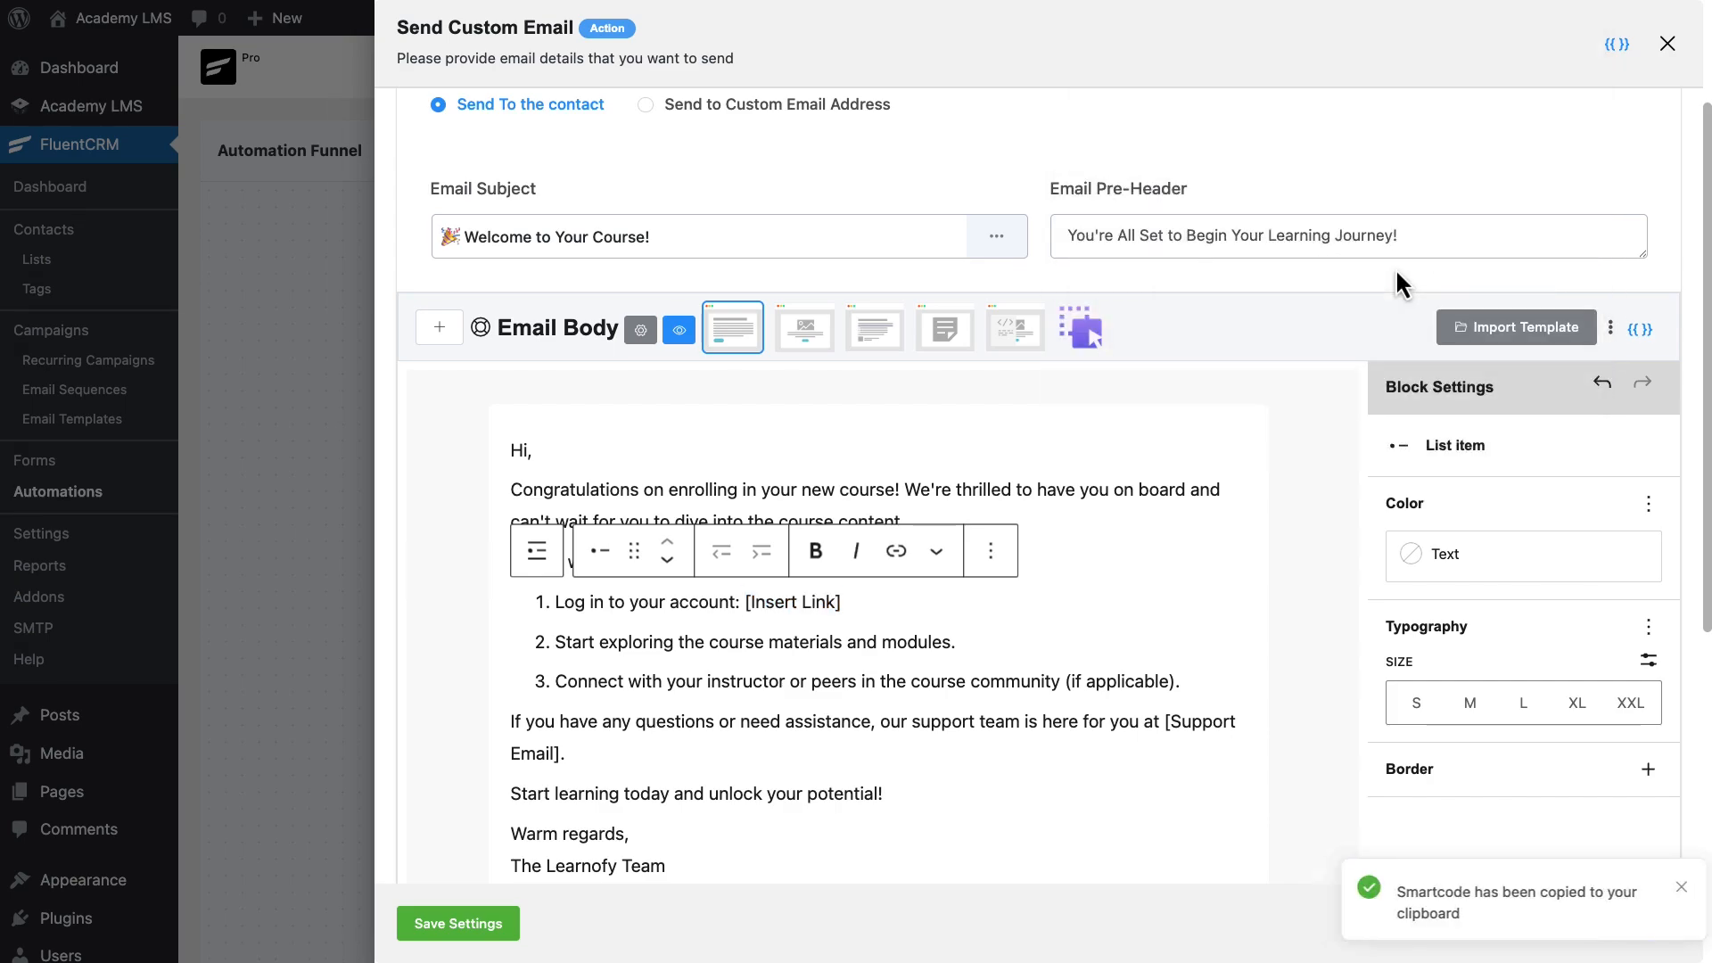
# Replace the Insert Link placeholder in the first list item with {{al.course_name_linked}} and save the email settings.
pyautogui.moveTo(843, 603); pyautogui.dragTo(756, 604)
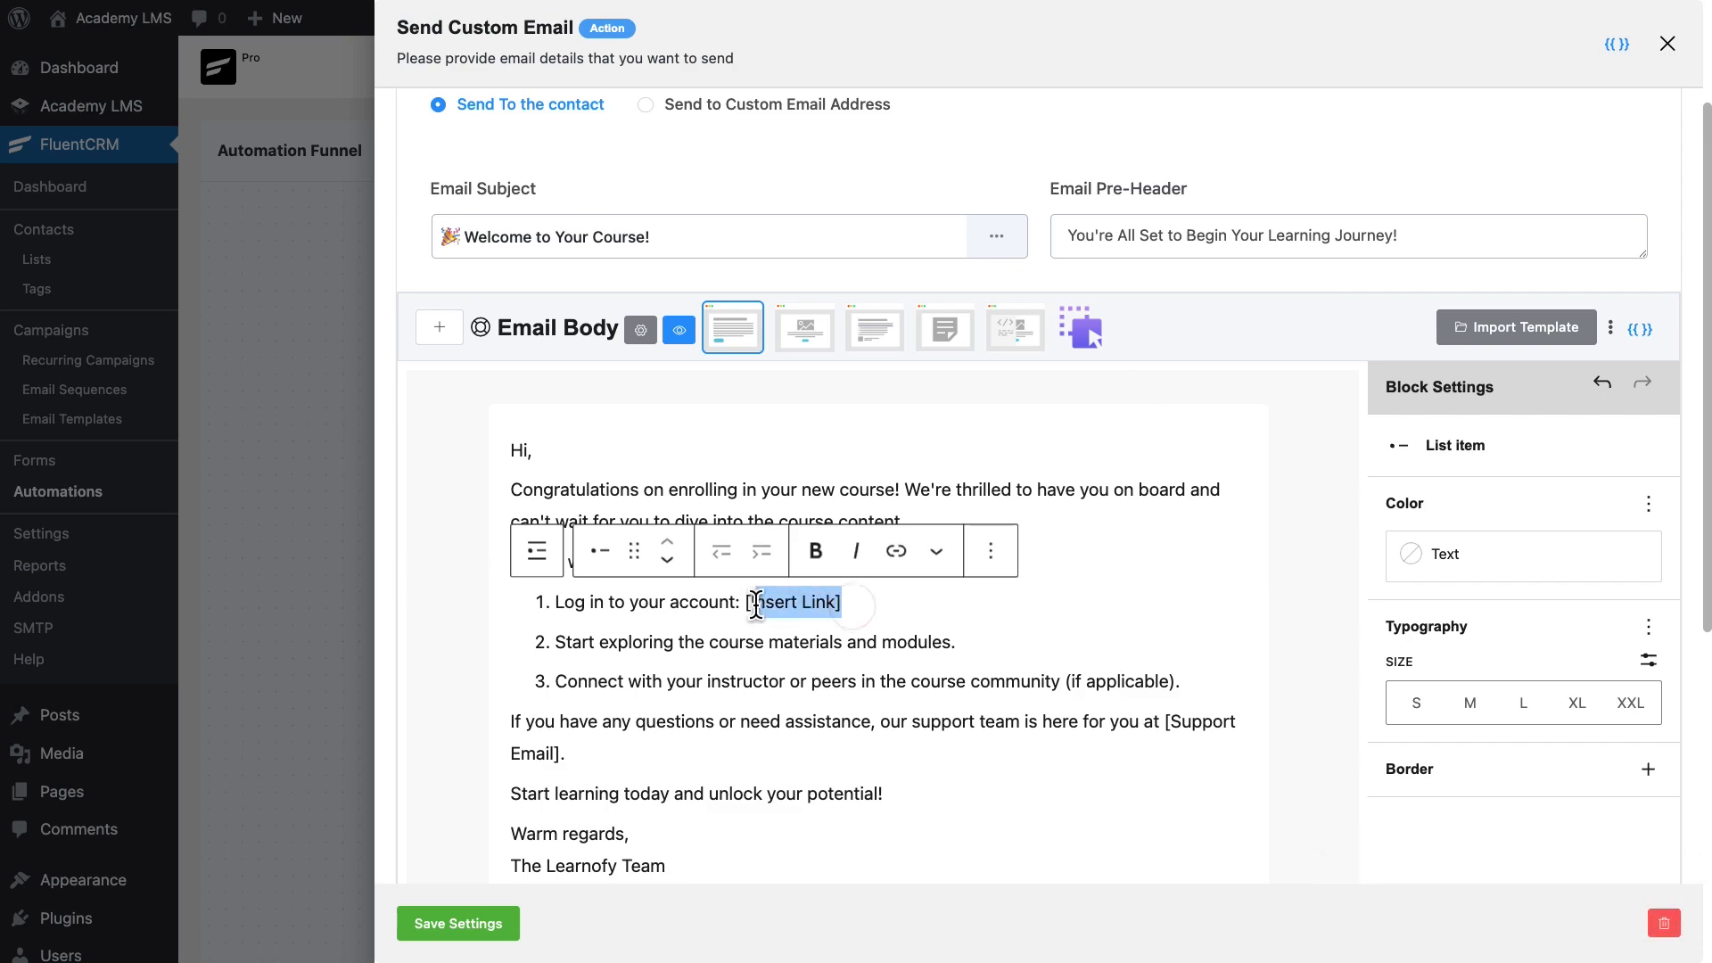
pyautogui.write('{{course_name_linked}}')
pyautogui.scroll(-6, 740, 612)
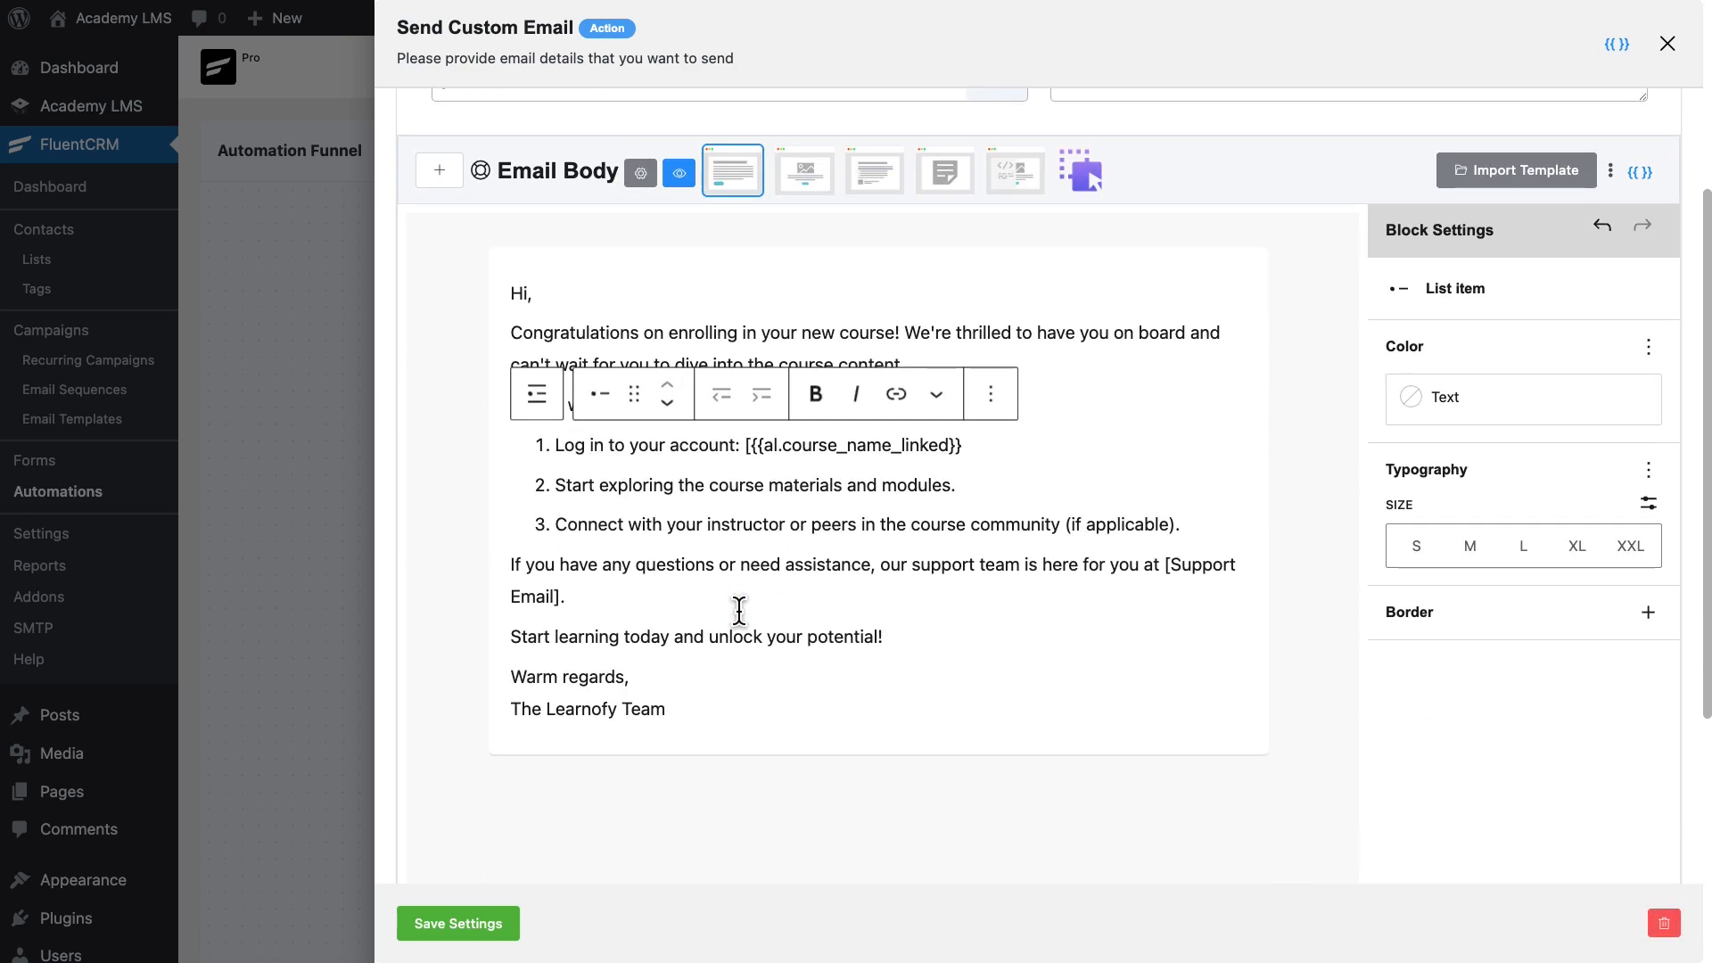
pyautogui.scroll(-1, 736, 613)
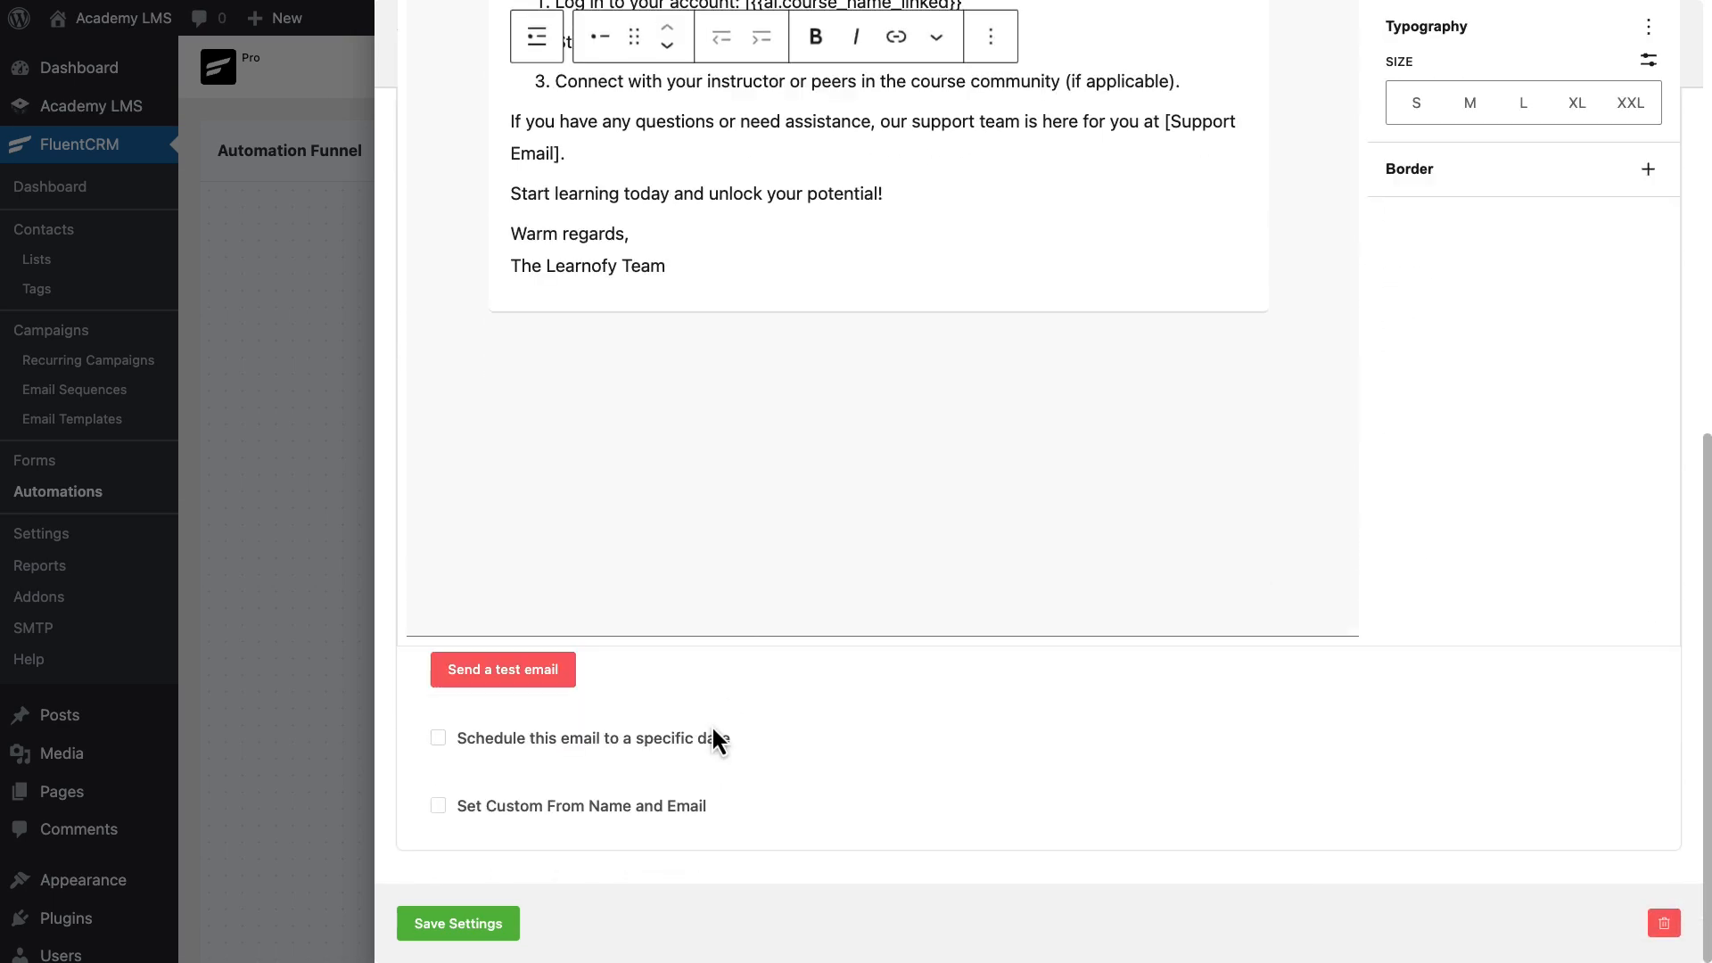
pyautogui.click(503, 924)
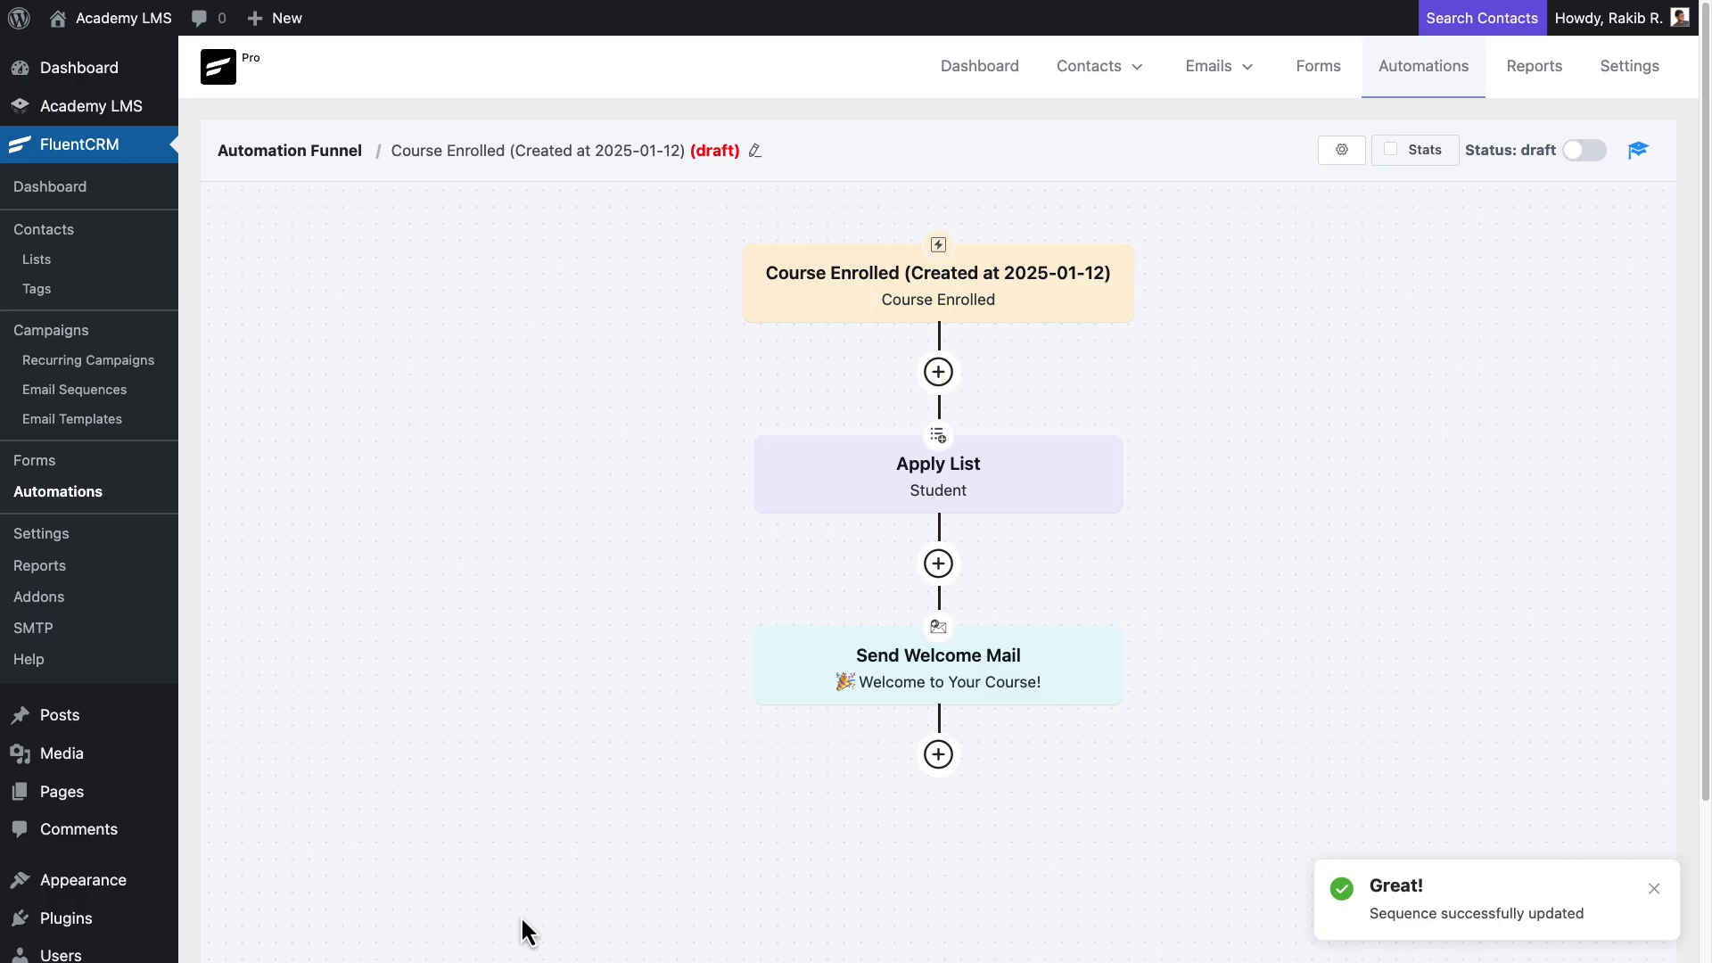
# Add a Wait X Days/Hours action after the Send Welcome Mail block, using the Wait by period waiting type.
pyautogui.click(938, 754)
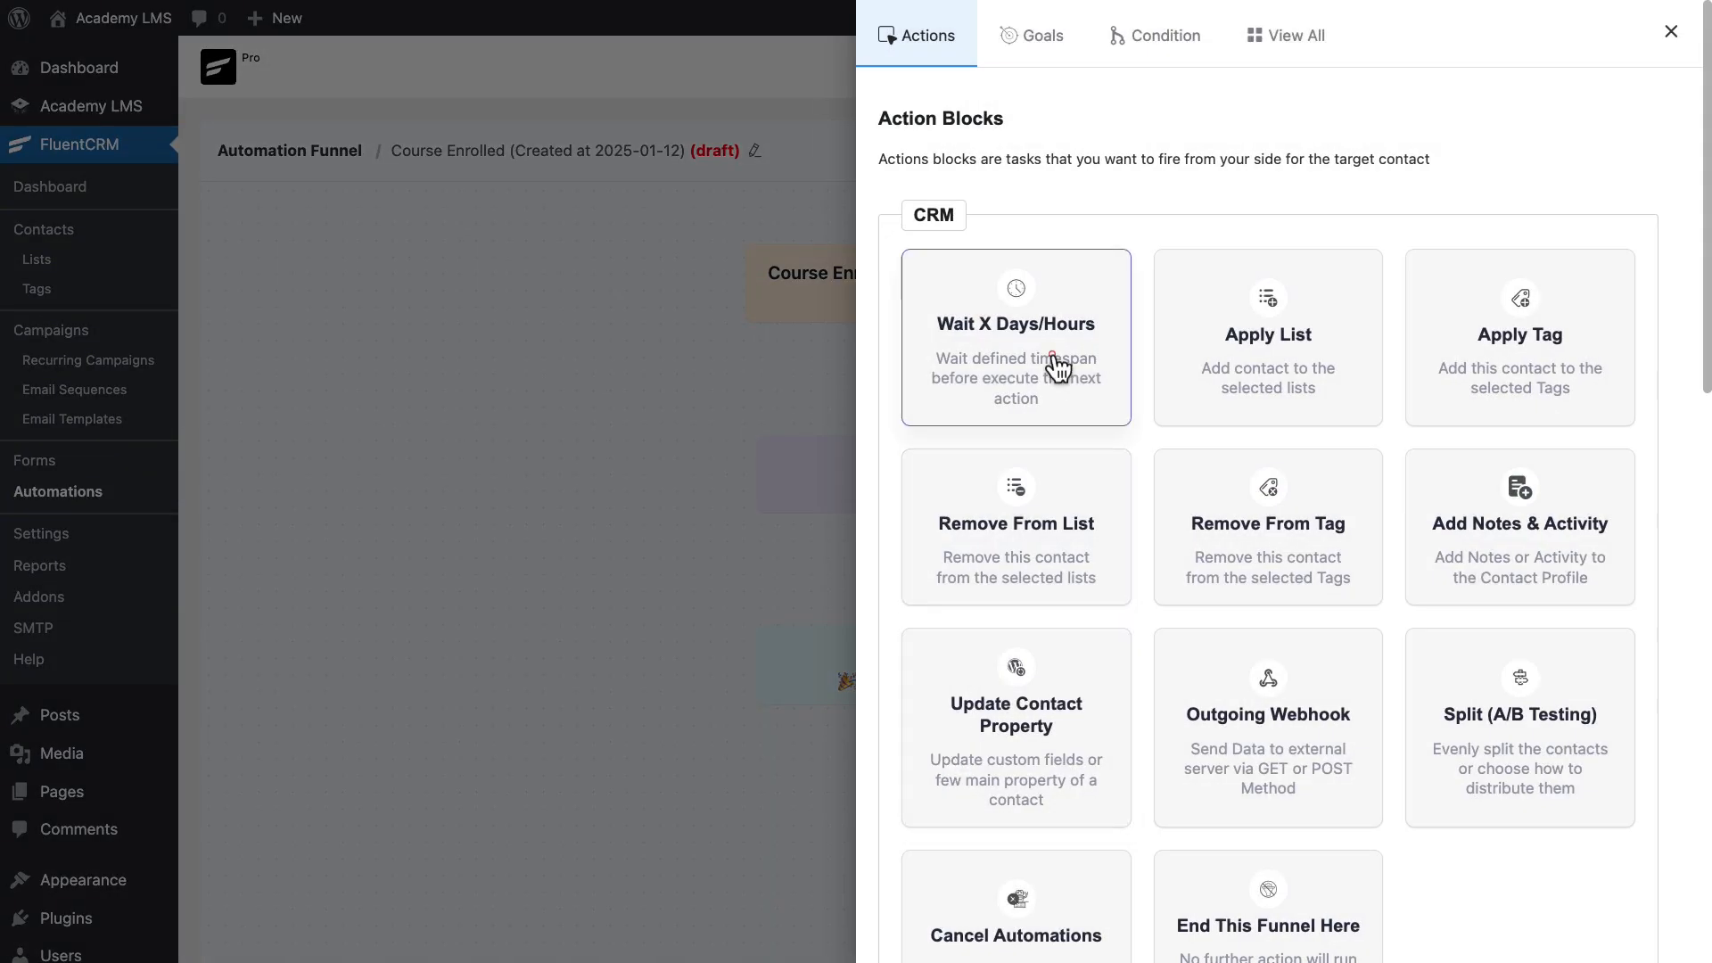
pyautogui.click(1057, 366)
pyautogui.moveTo(1052, 160); pyautogui.dragTo(874, 163)
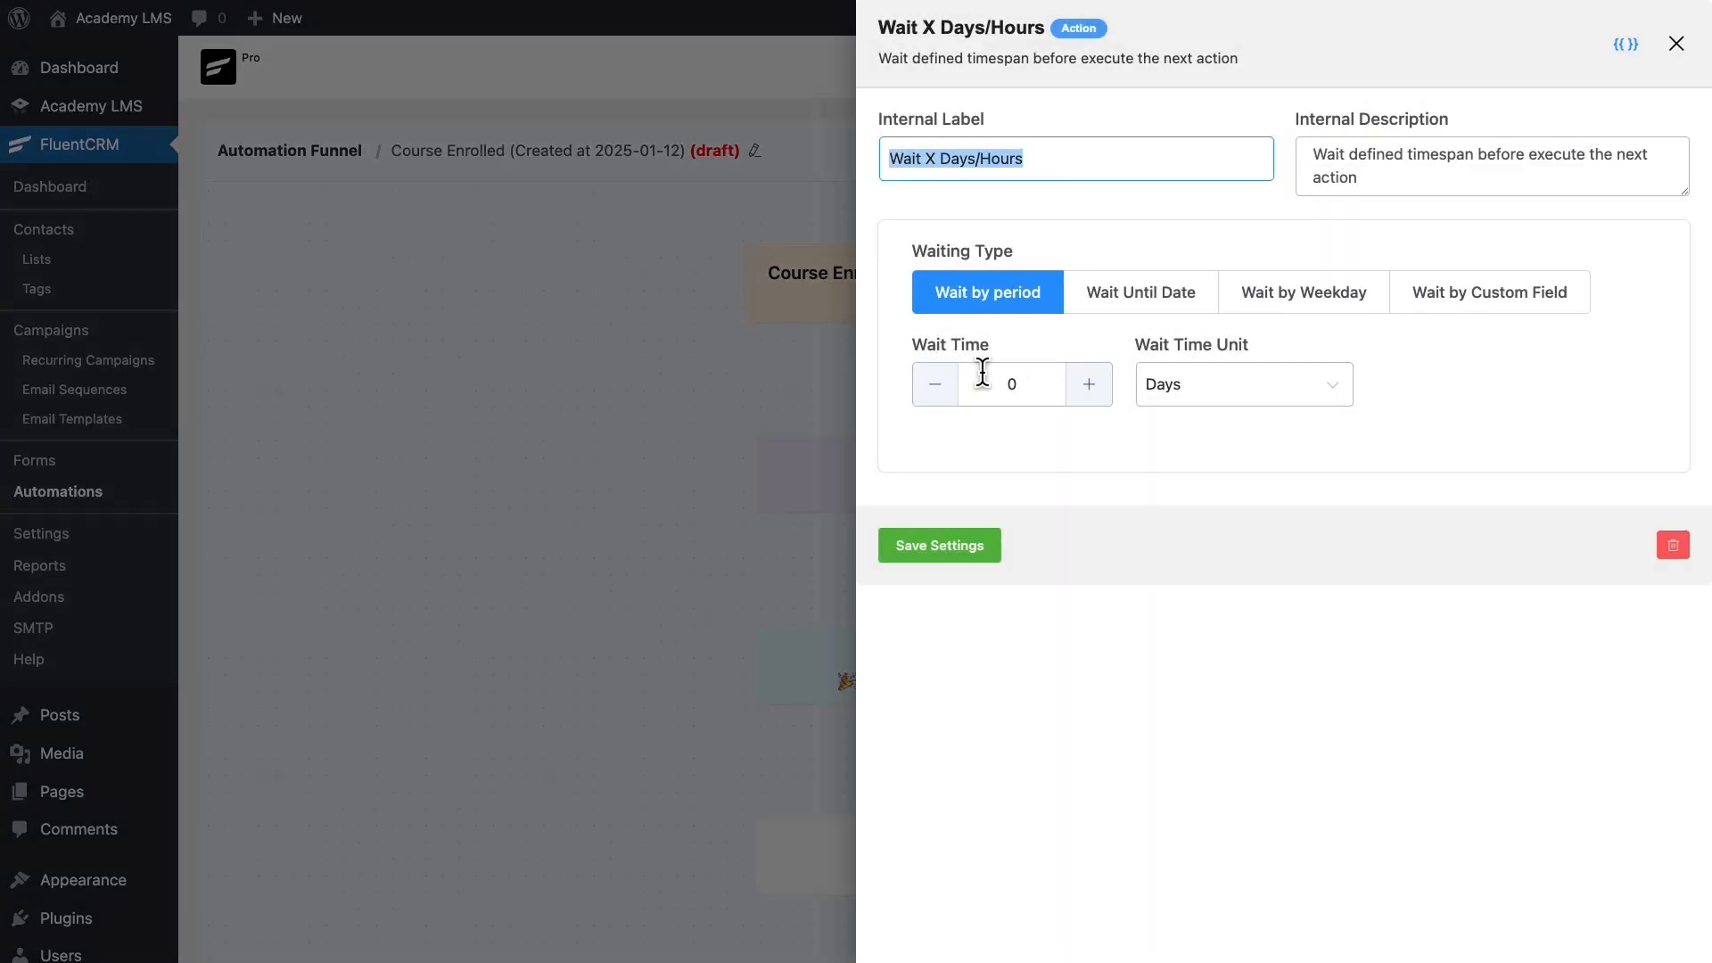
pyautogui.click(1168, 304)
pyautogui.click(1302, 295)
pyautogui.click(1012, 303)
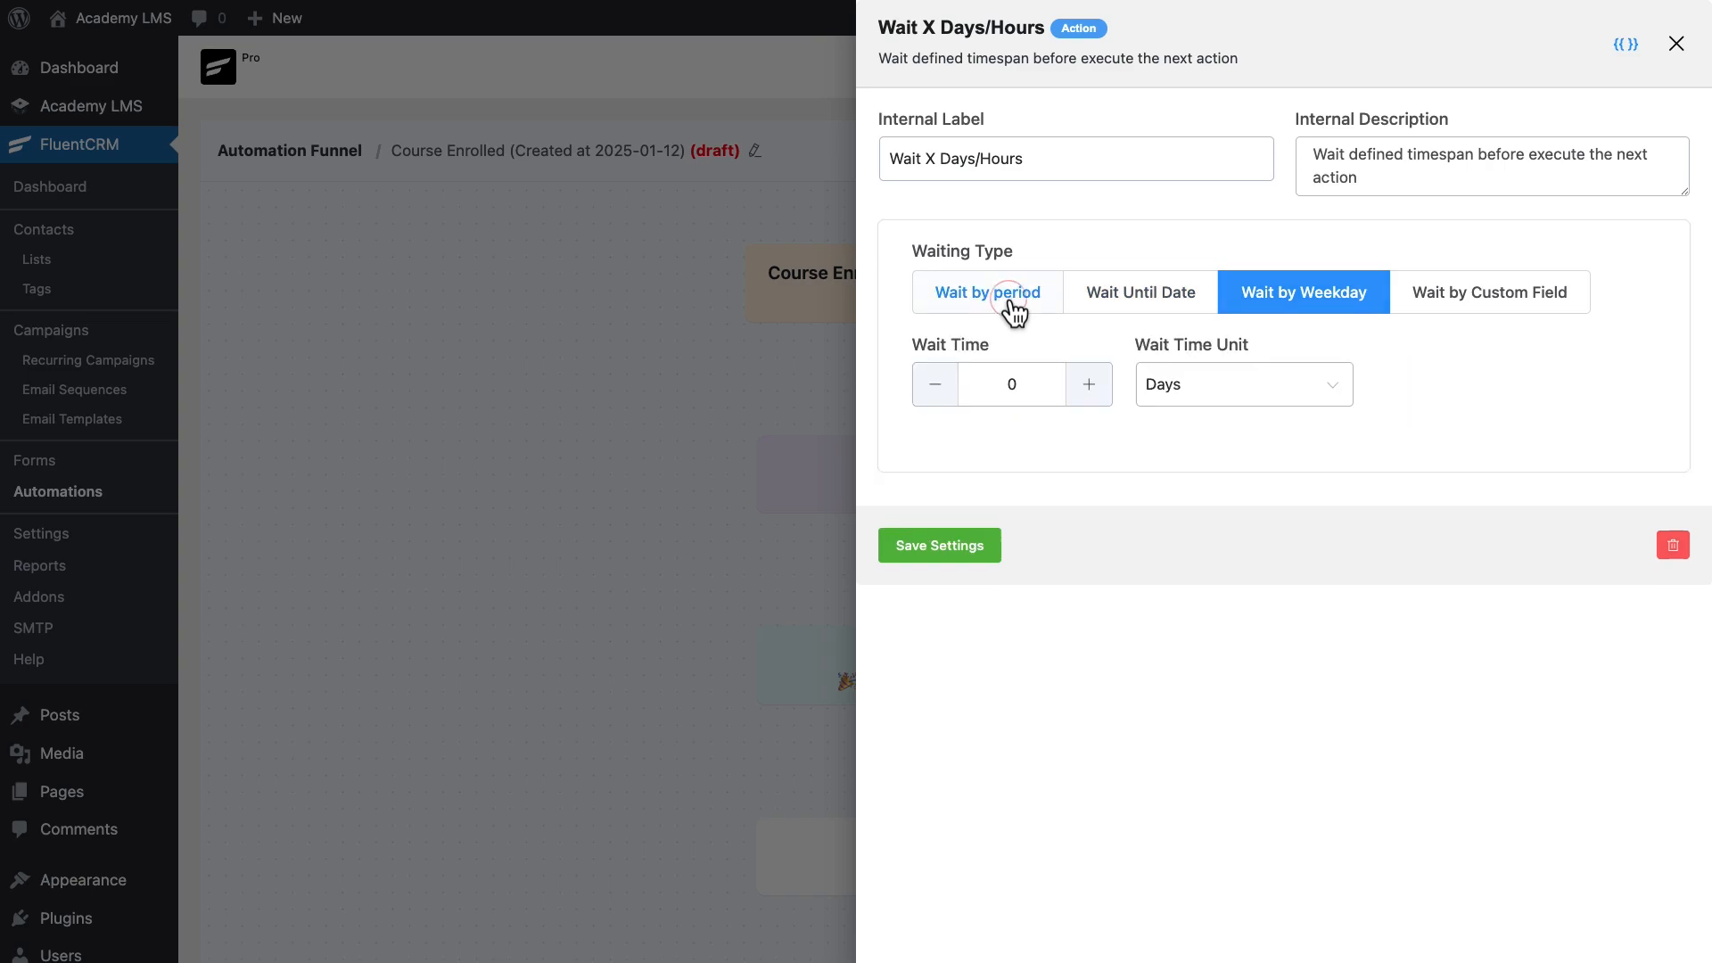
# Set the wait time to 30 days and save the wait settings.
pyautogui.doubleClick(1017, 384)
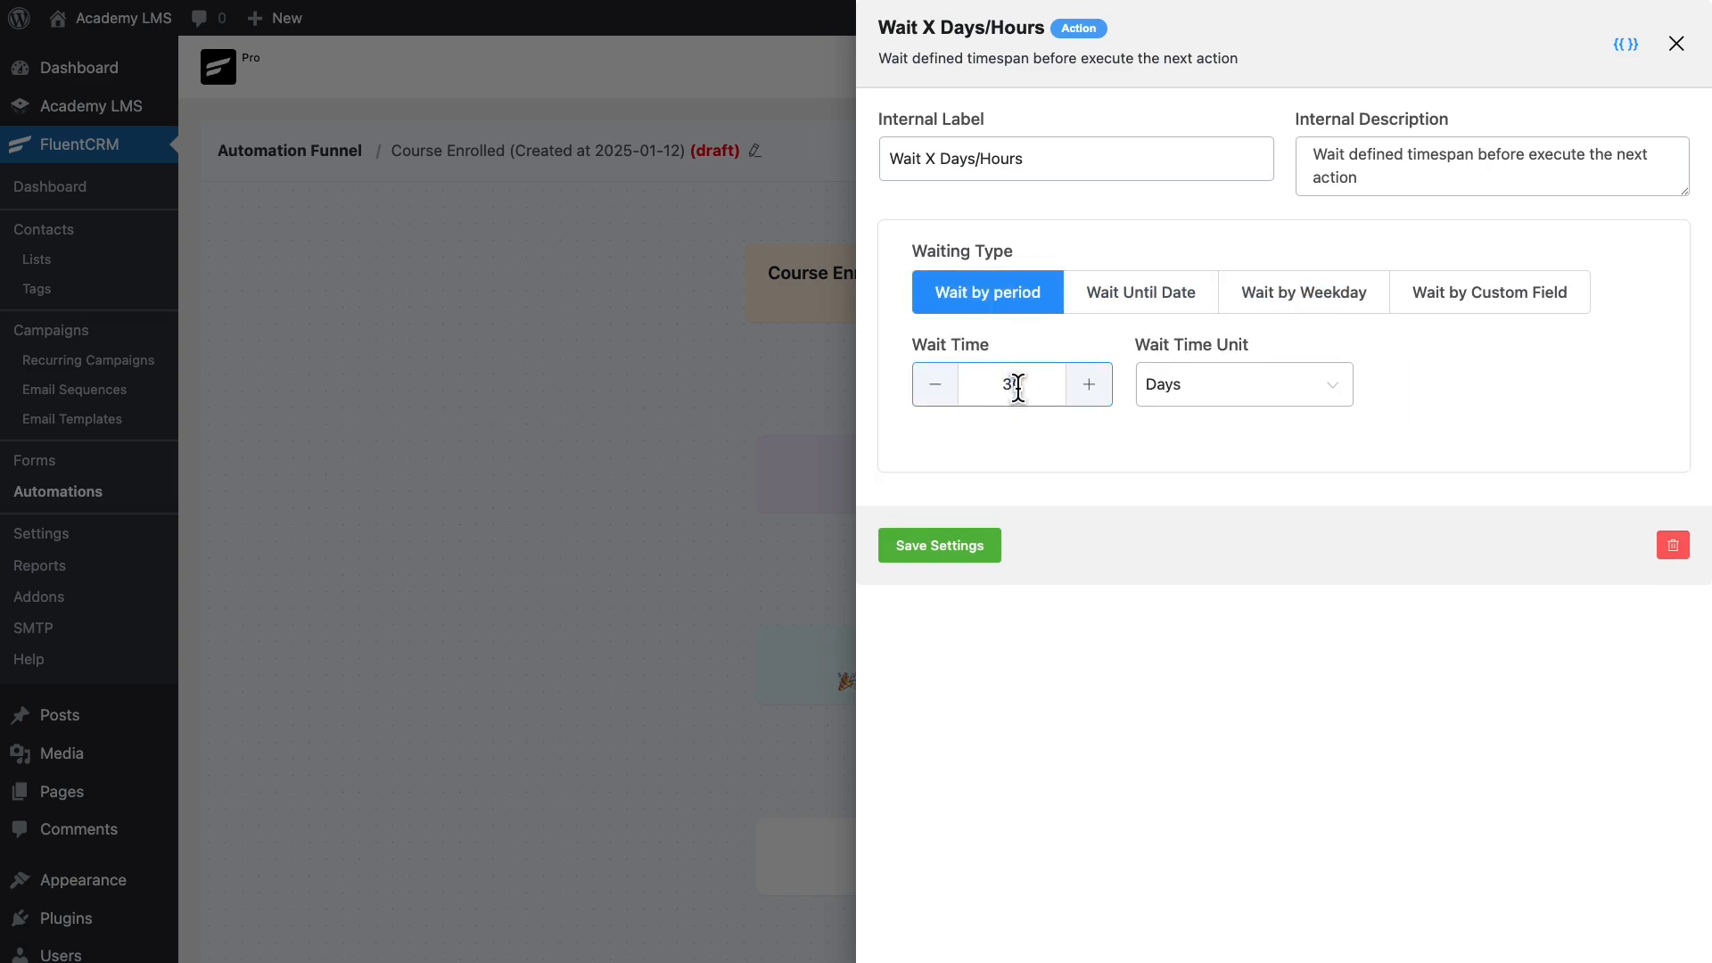
pyautogui.write('30')
pyautogui.click(1311, 388)
pyautogui.click(1234, 456)
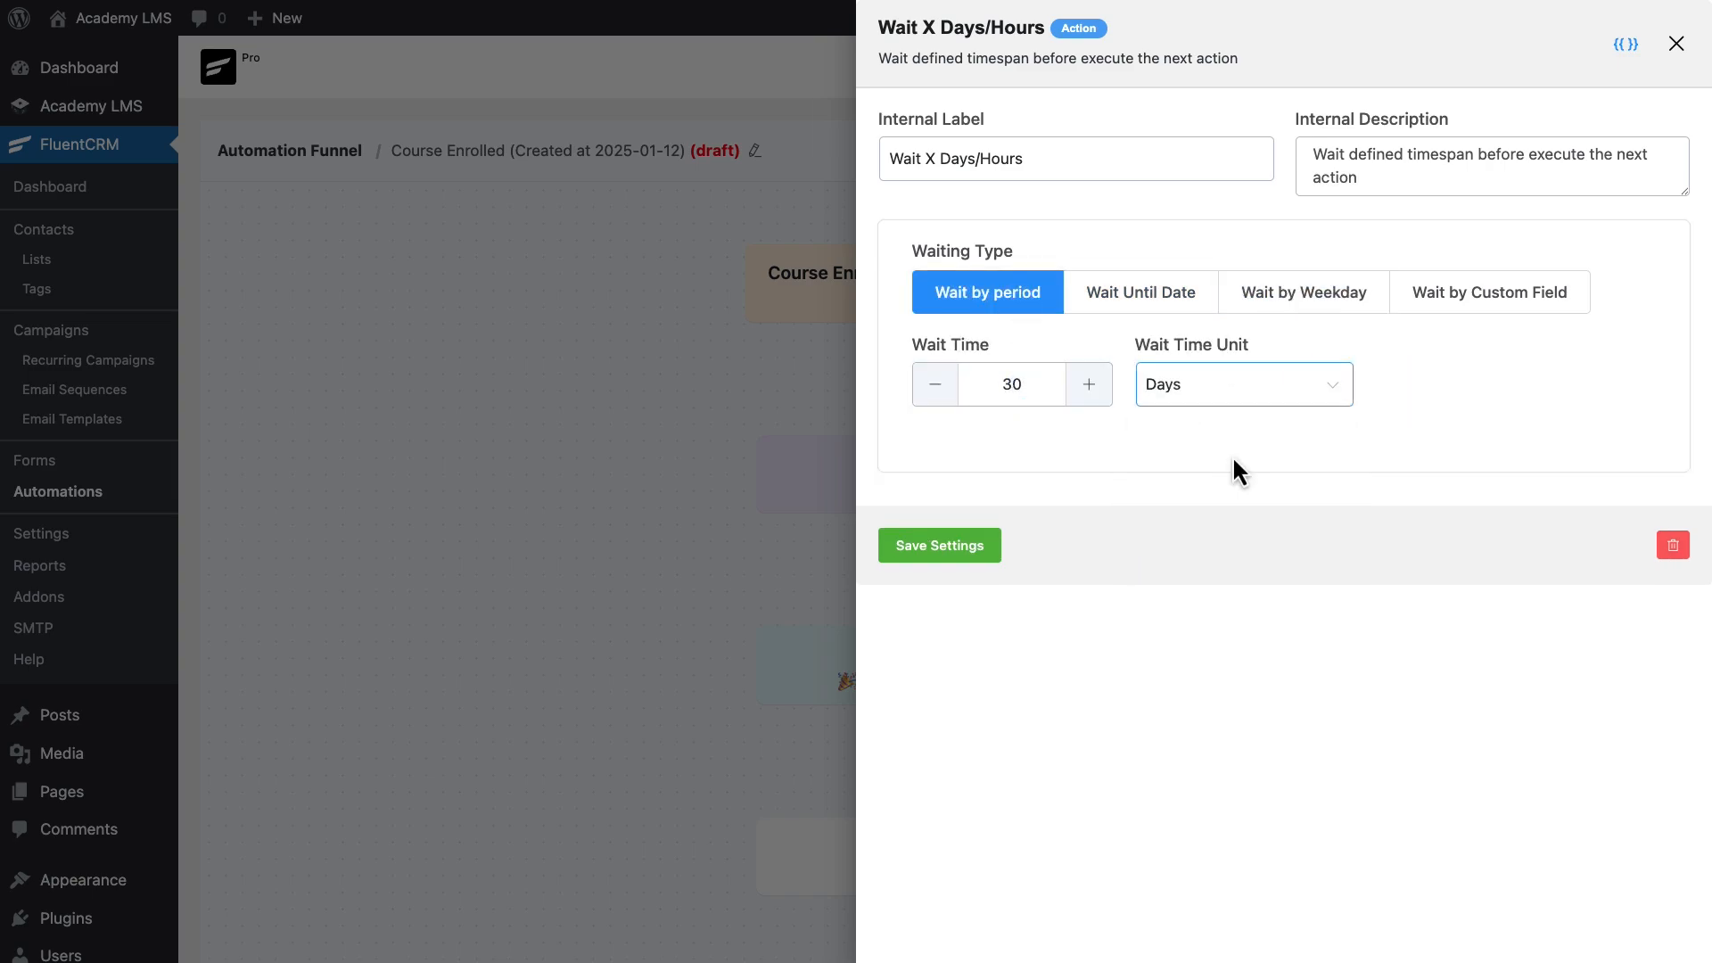
pyautogui.click(947, 560)
# Add a Check Condition block after the wait block, with an Academy LMS Course Completed condition.
pyautogui.scroll(-3, 939, 565)
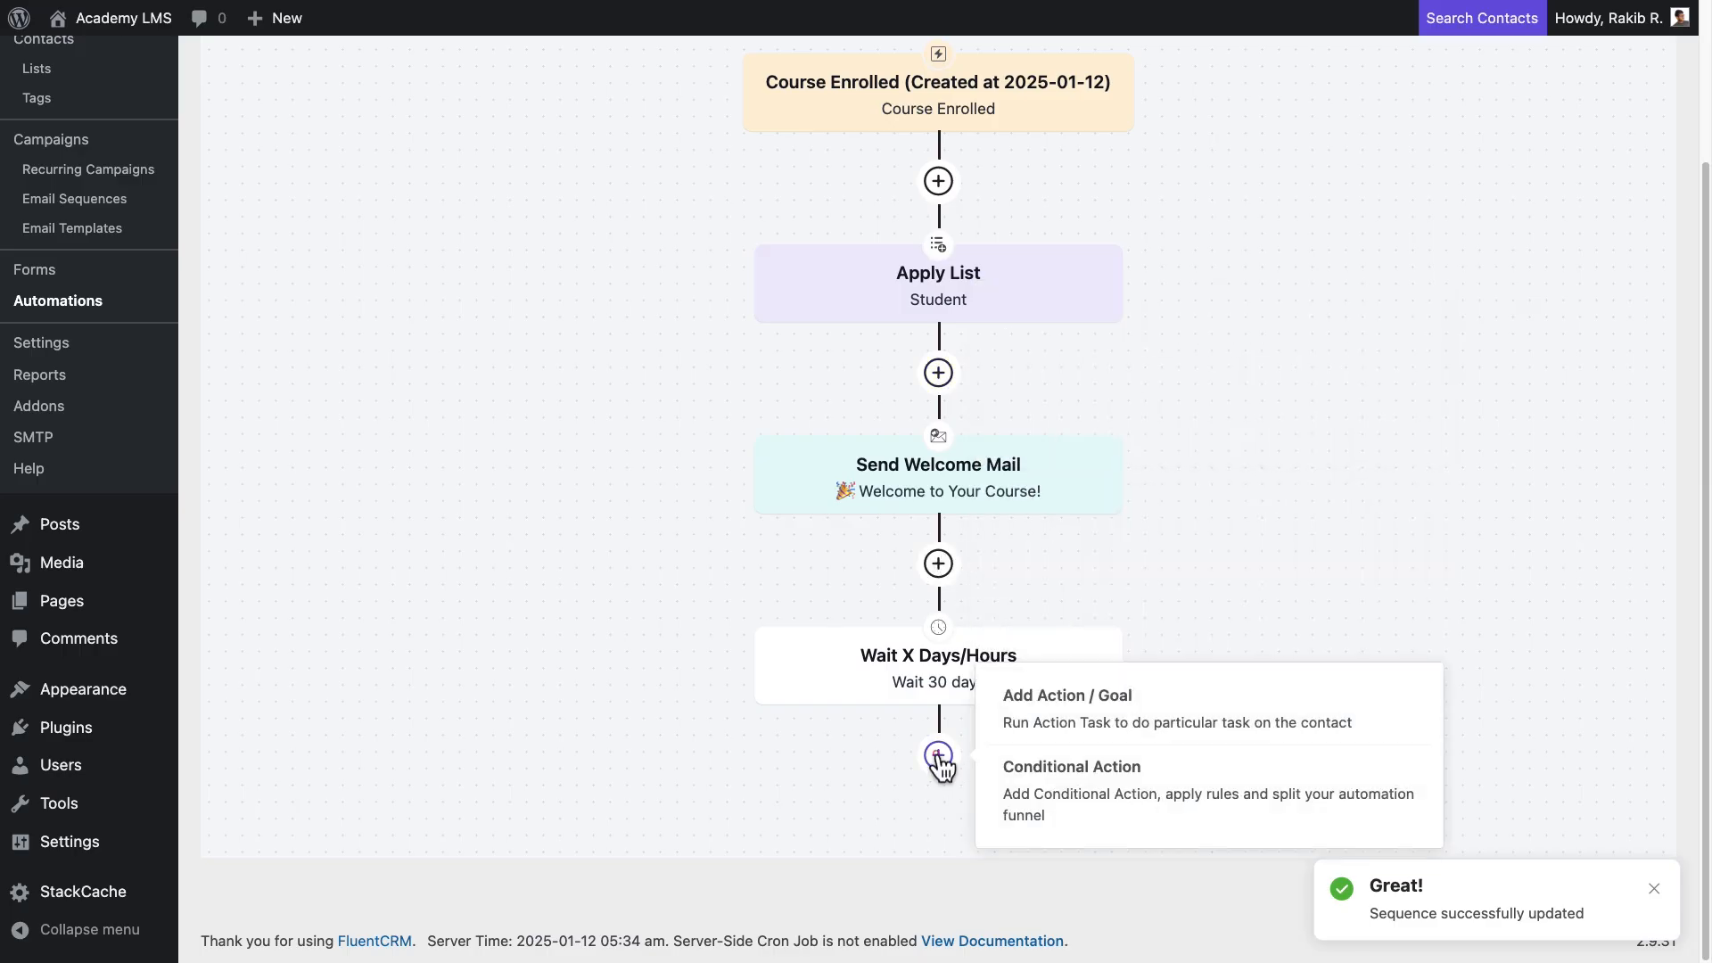
pyautogui.click(939, 757)
pyautogui.click(1160, 41)
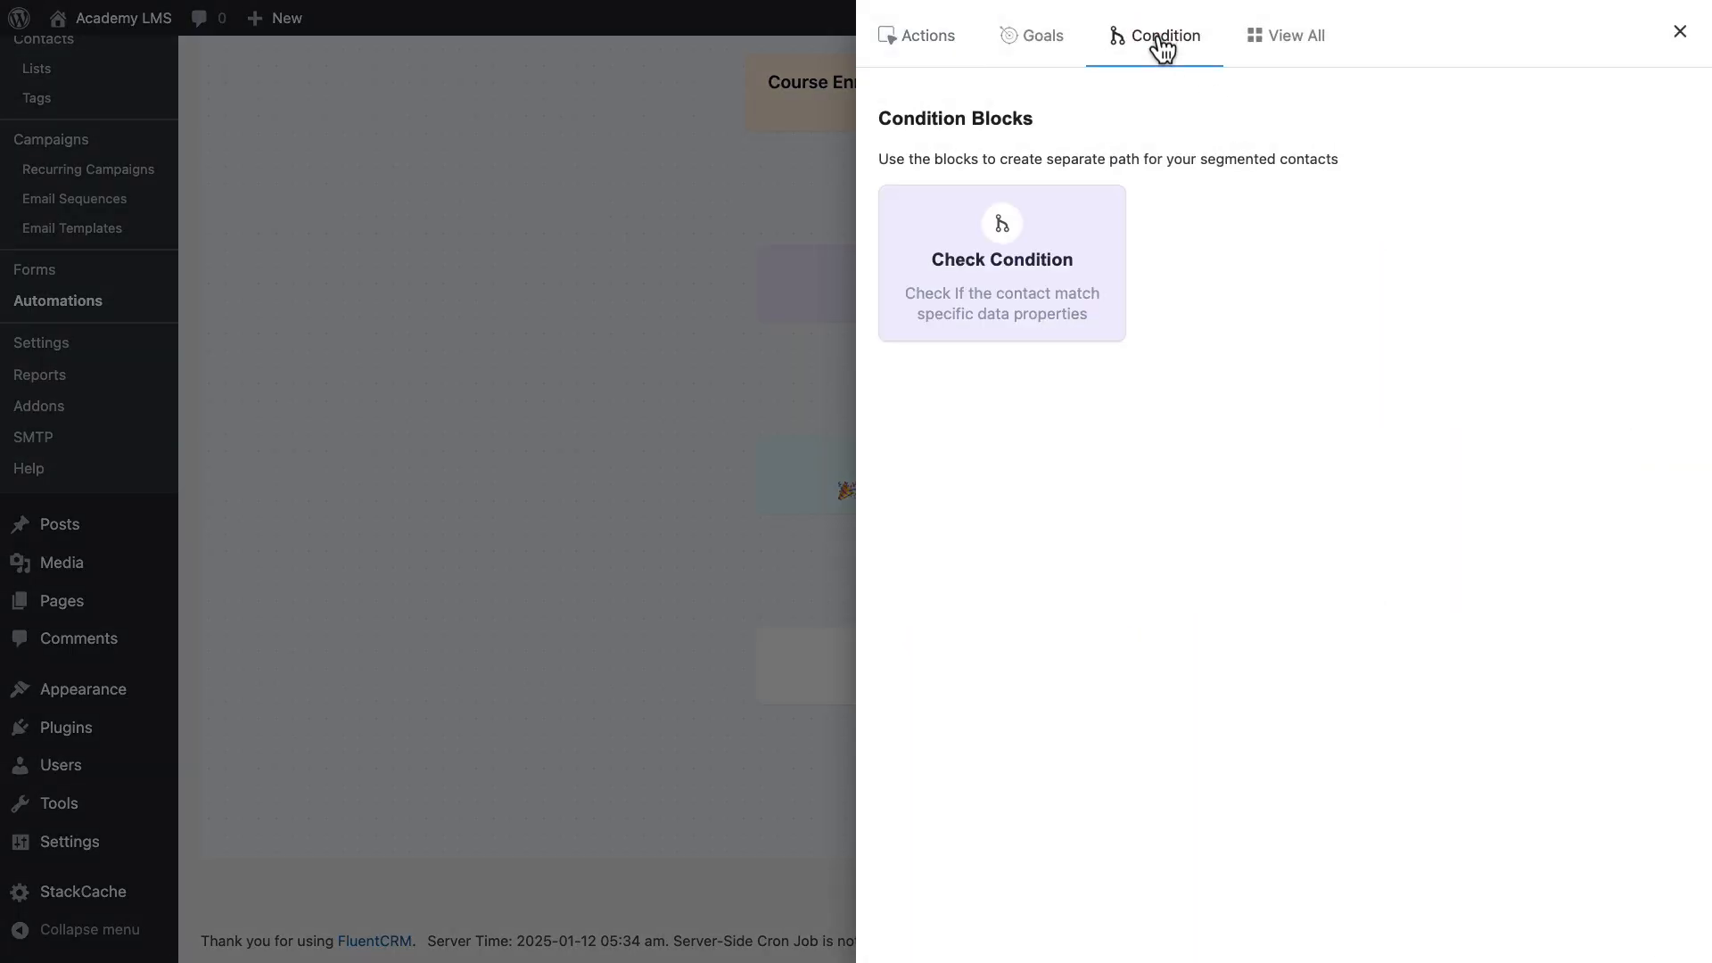
pyautogui.click(1015, 216)
pyautogui.click(513, 321)
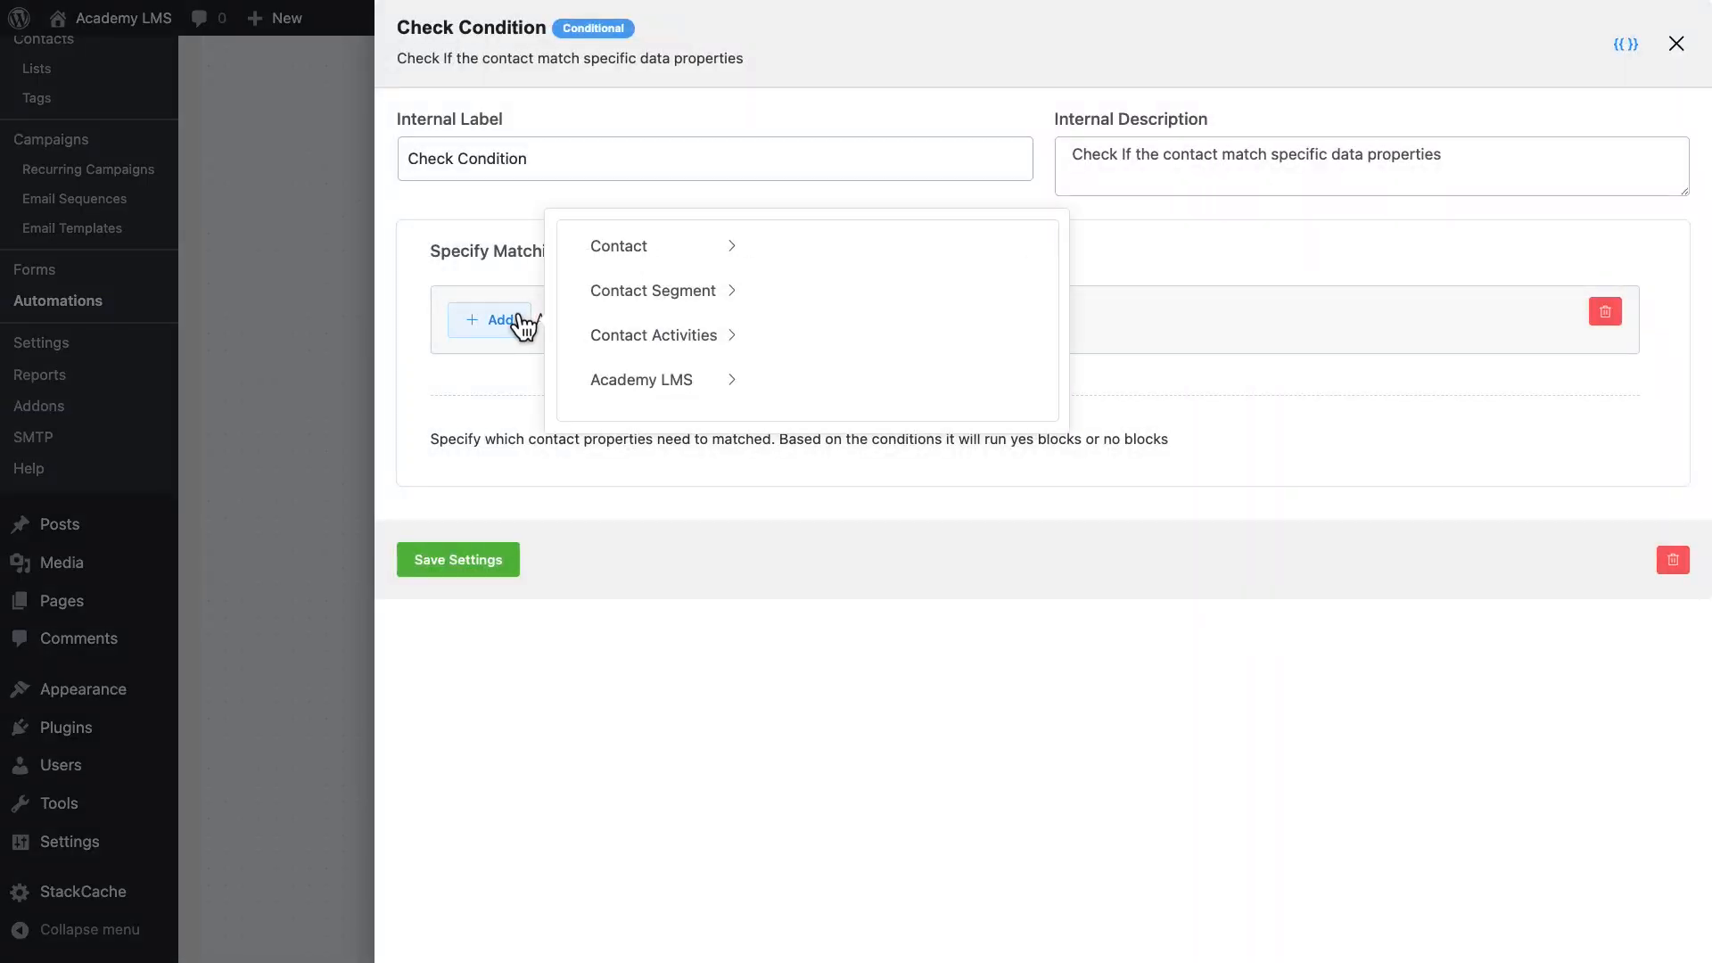
pyautogui.click(732, 384)
pyautogui.click(952, 299)
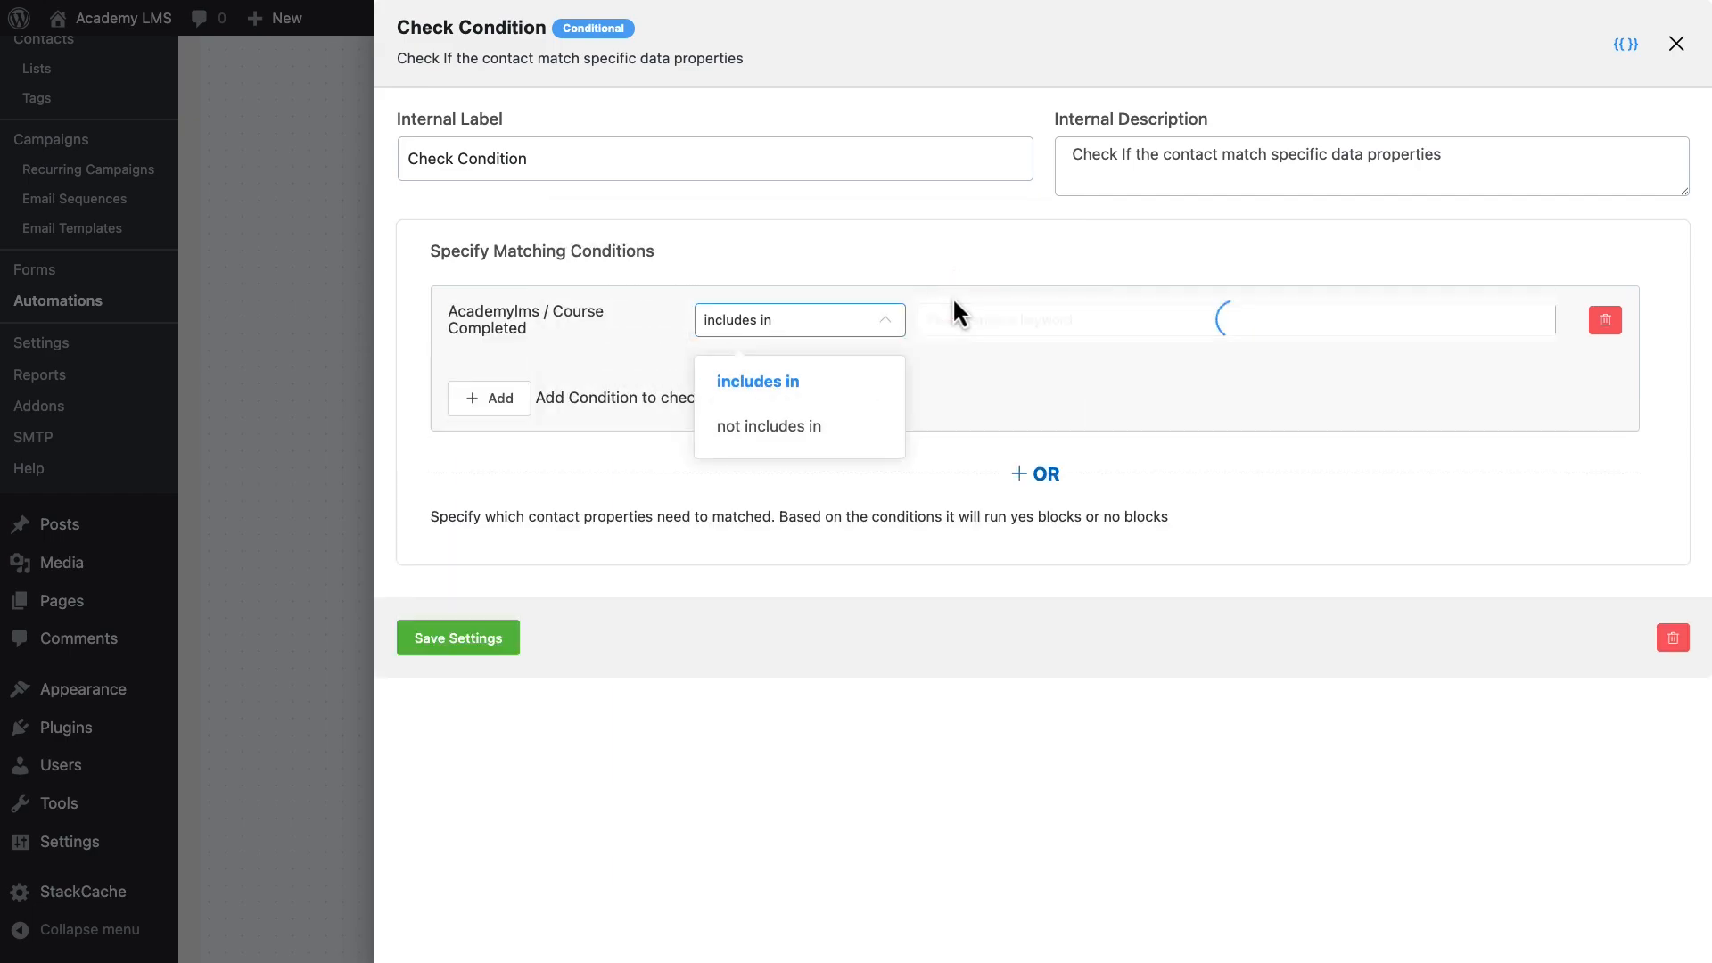
# Set the Course Completed condition to "not includes in" Google Ads Mastery: A Complete PPC Guide and save the condition settings.
pyautogui.click(763, 379)
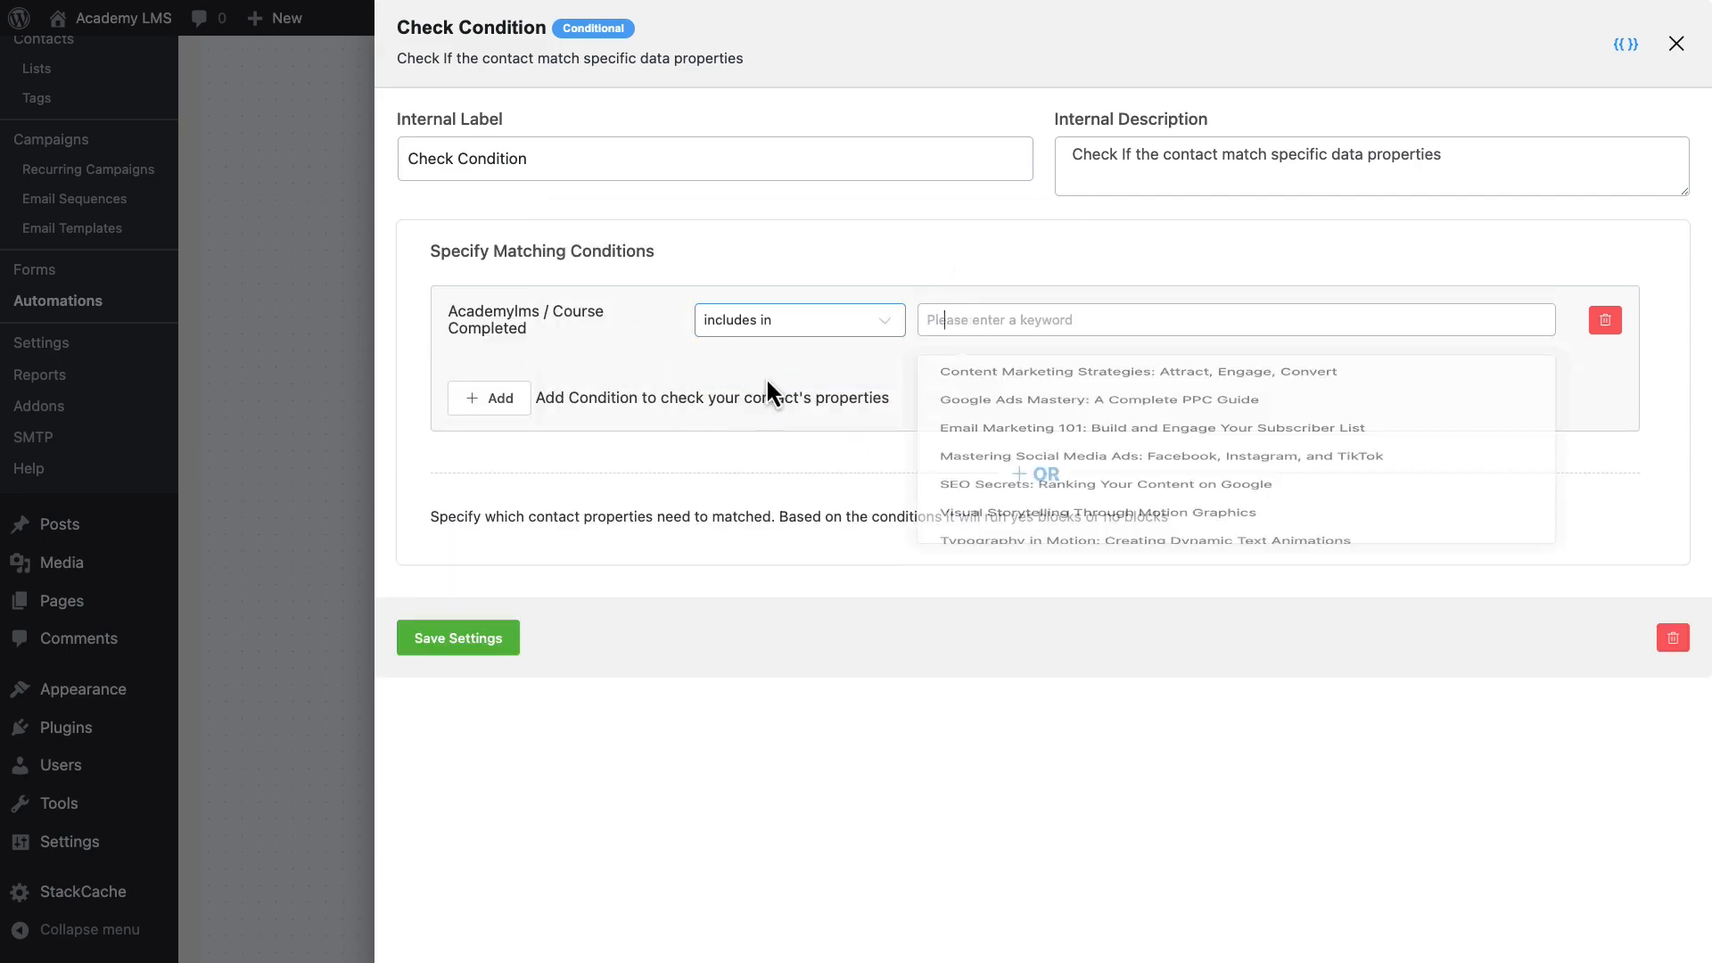
pyautogui.click(806, 336)
pyautogui.click(798, 424)
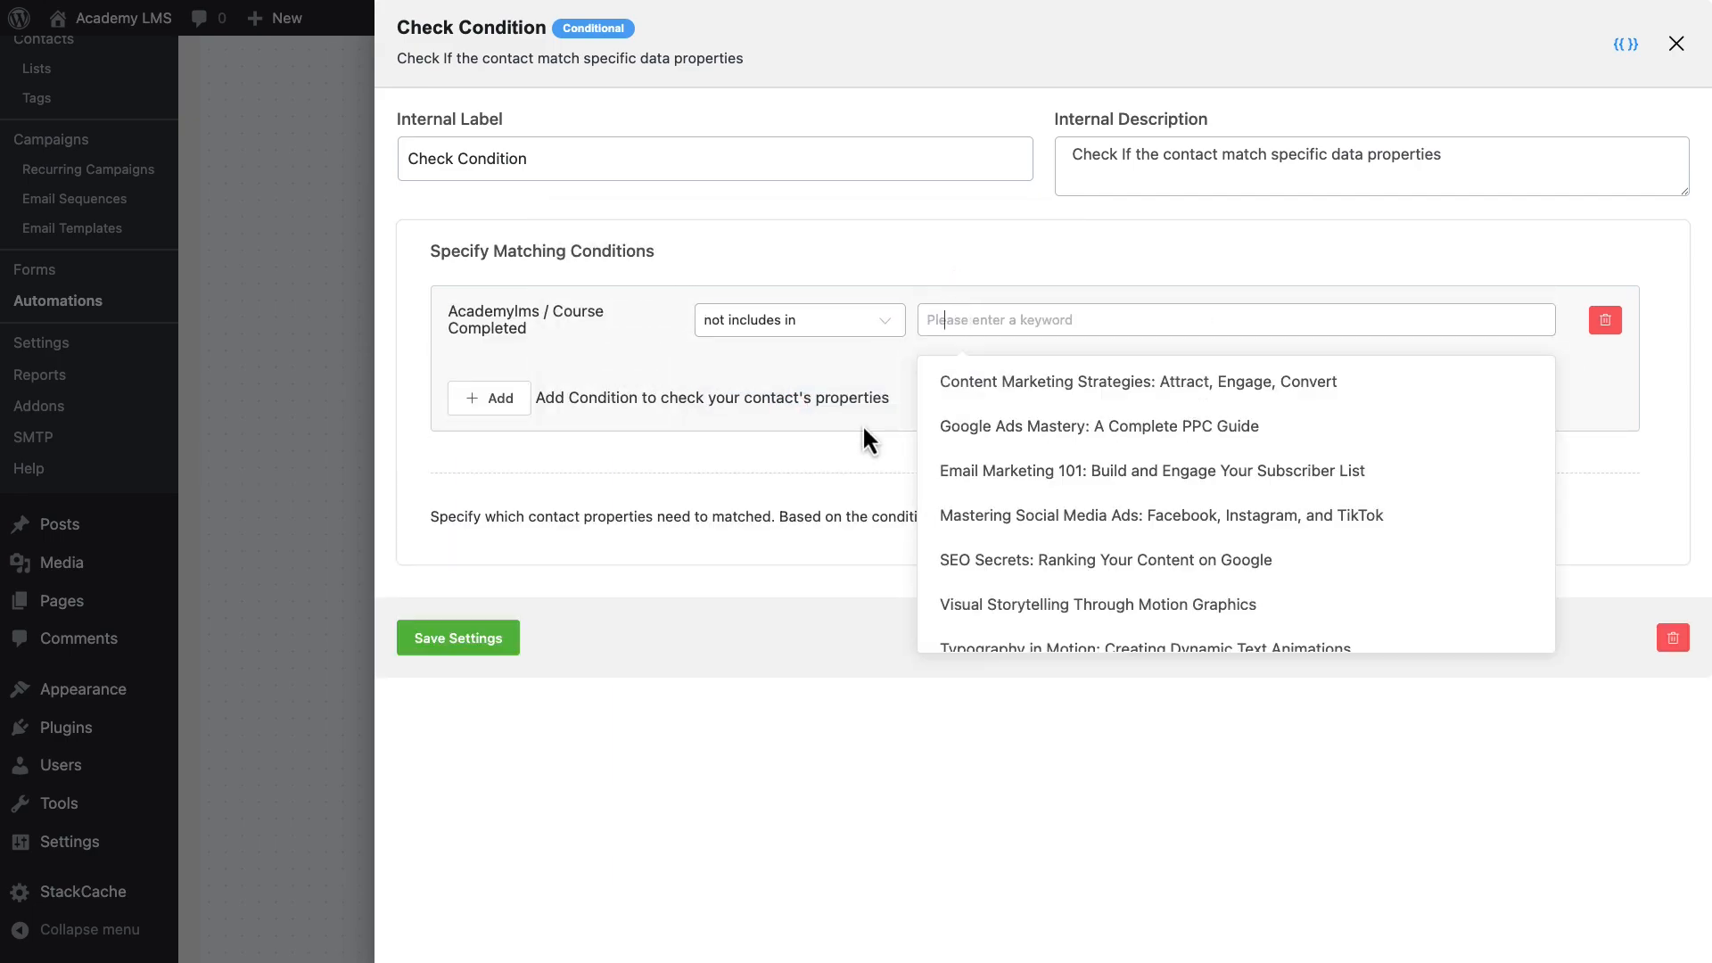
pyautogui.click(1239, 428)
pyautogui.click(1571, 366)
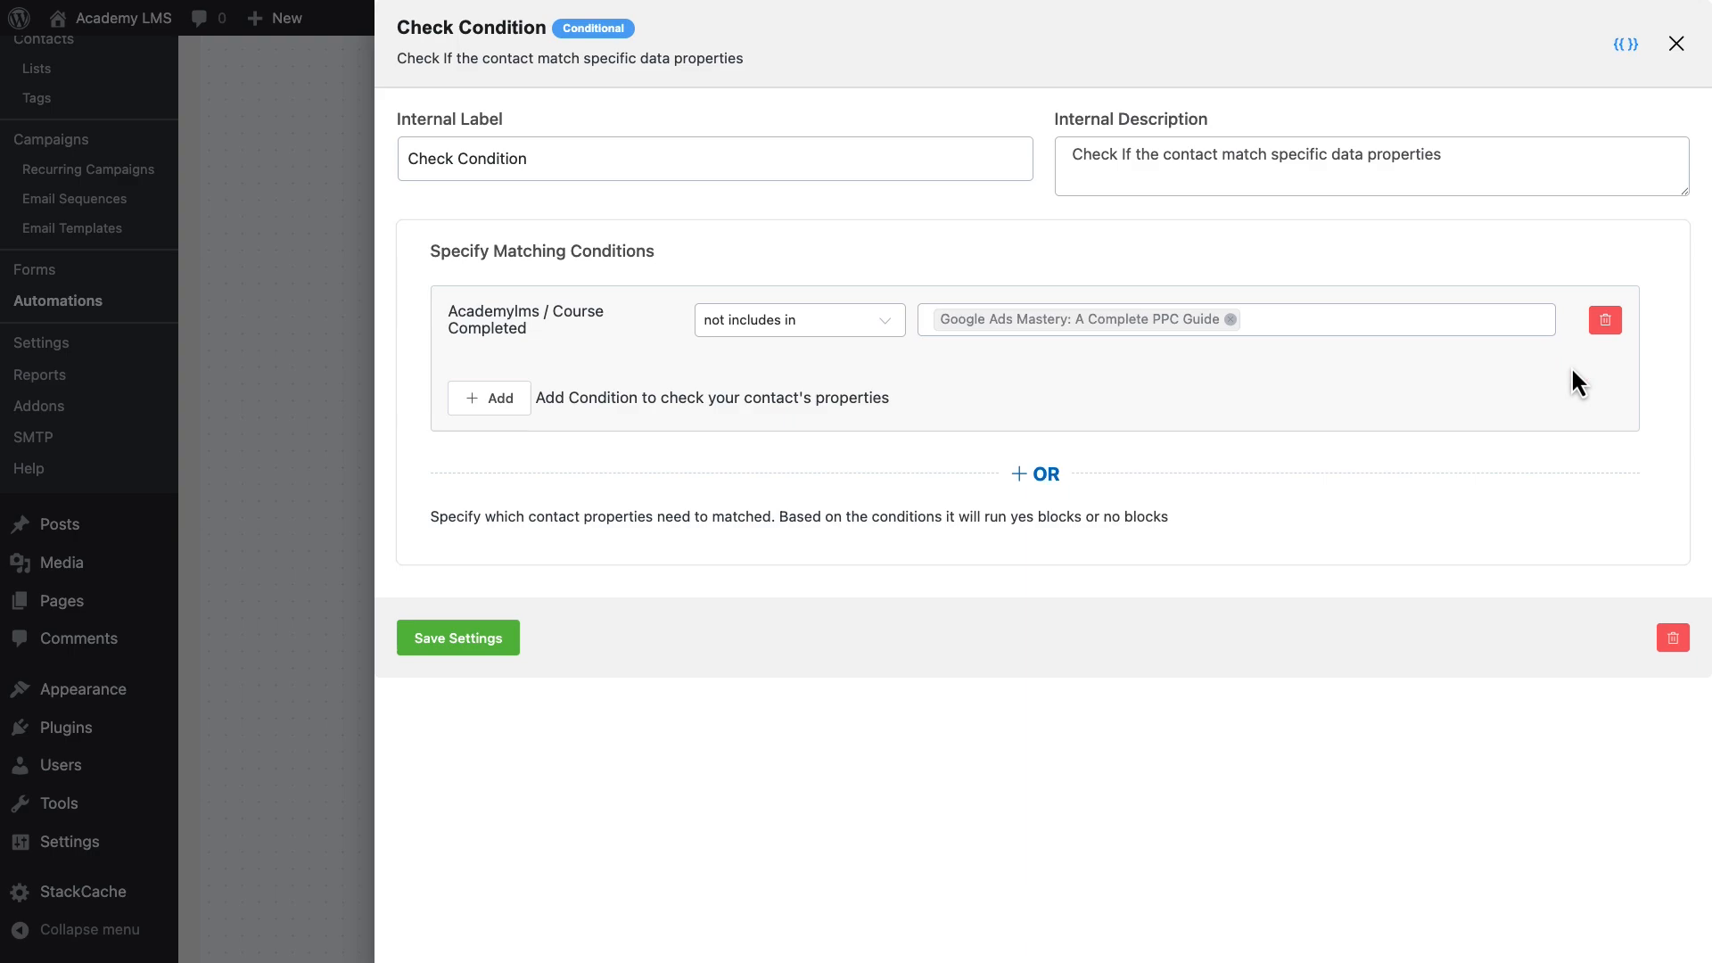
pyautogui.click(489, 649)
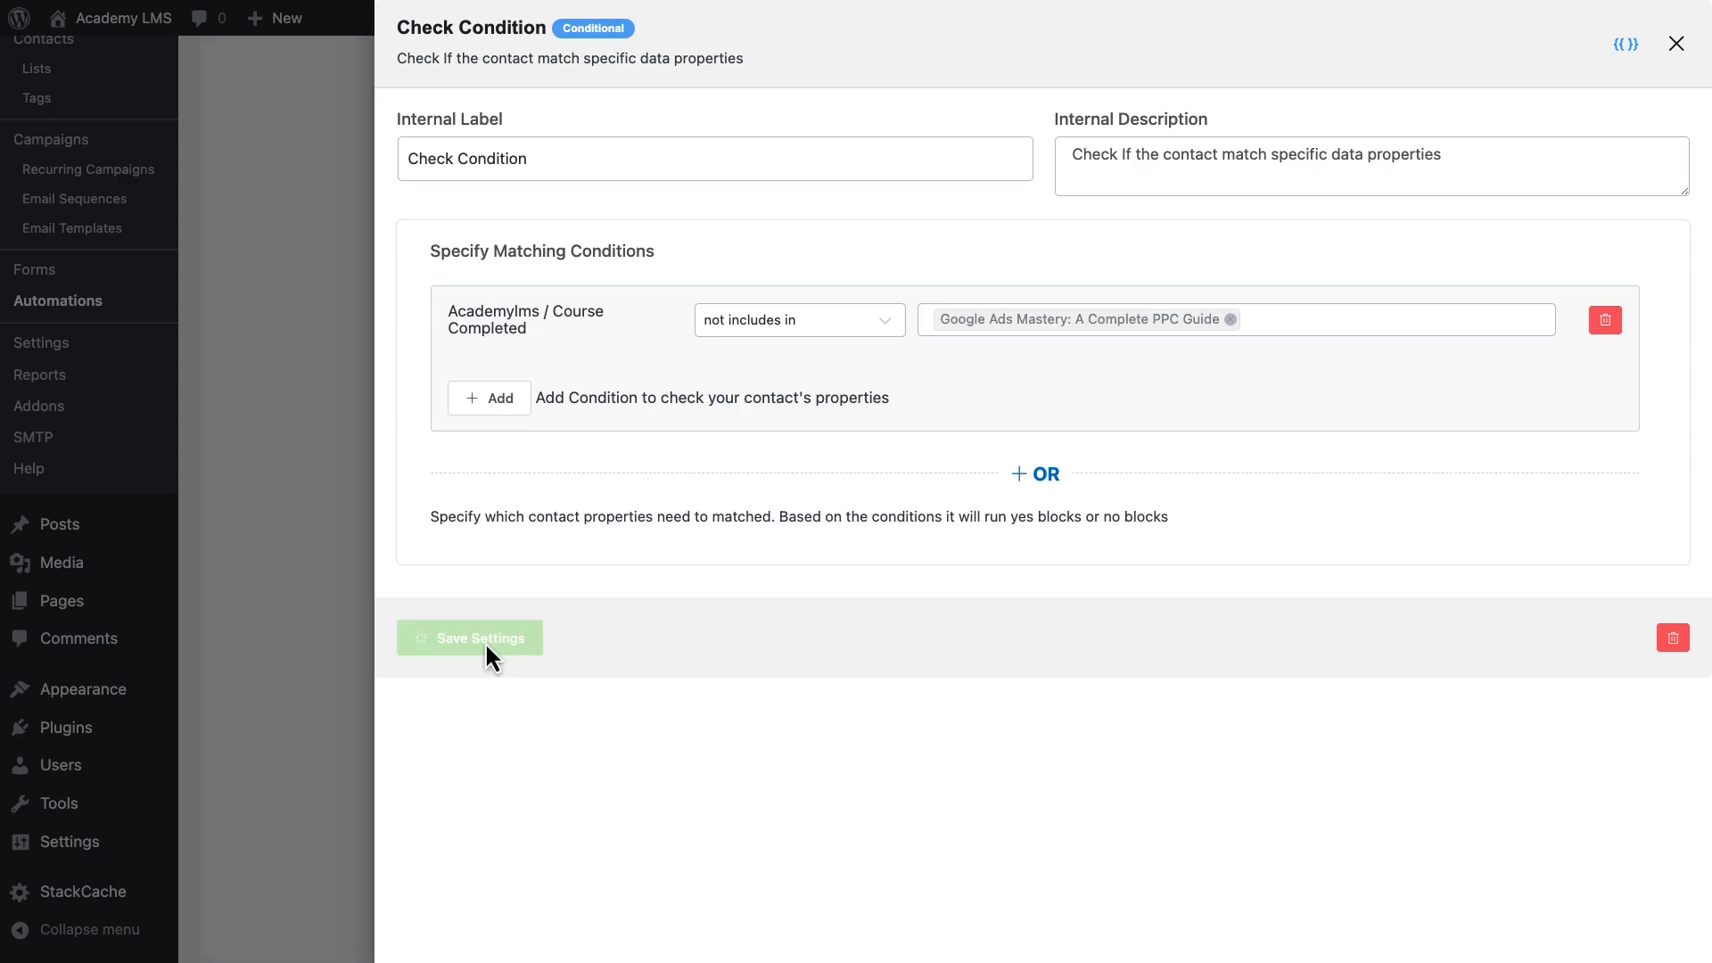
# Add a Send Custom Email action to the Yes branch of the Check Condition block.
pyautogui.scroll(-3, 501, 654)
pyautogui.click(1233, 725)
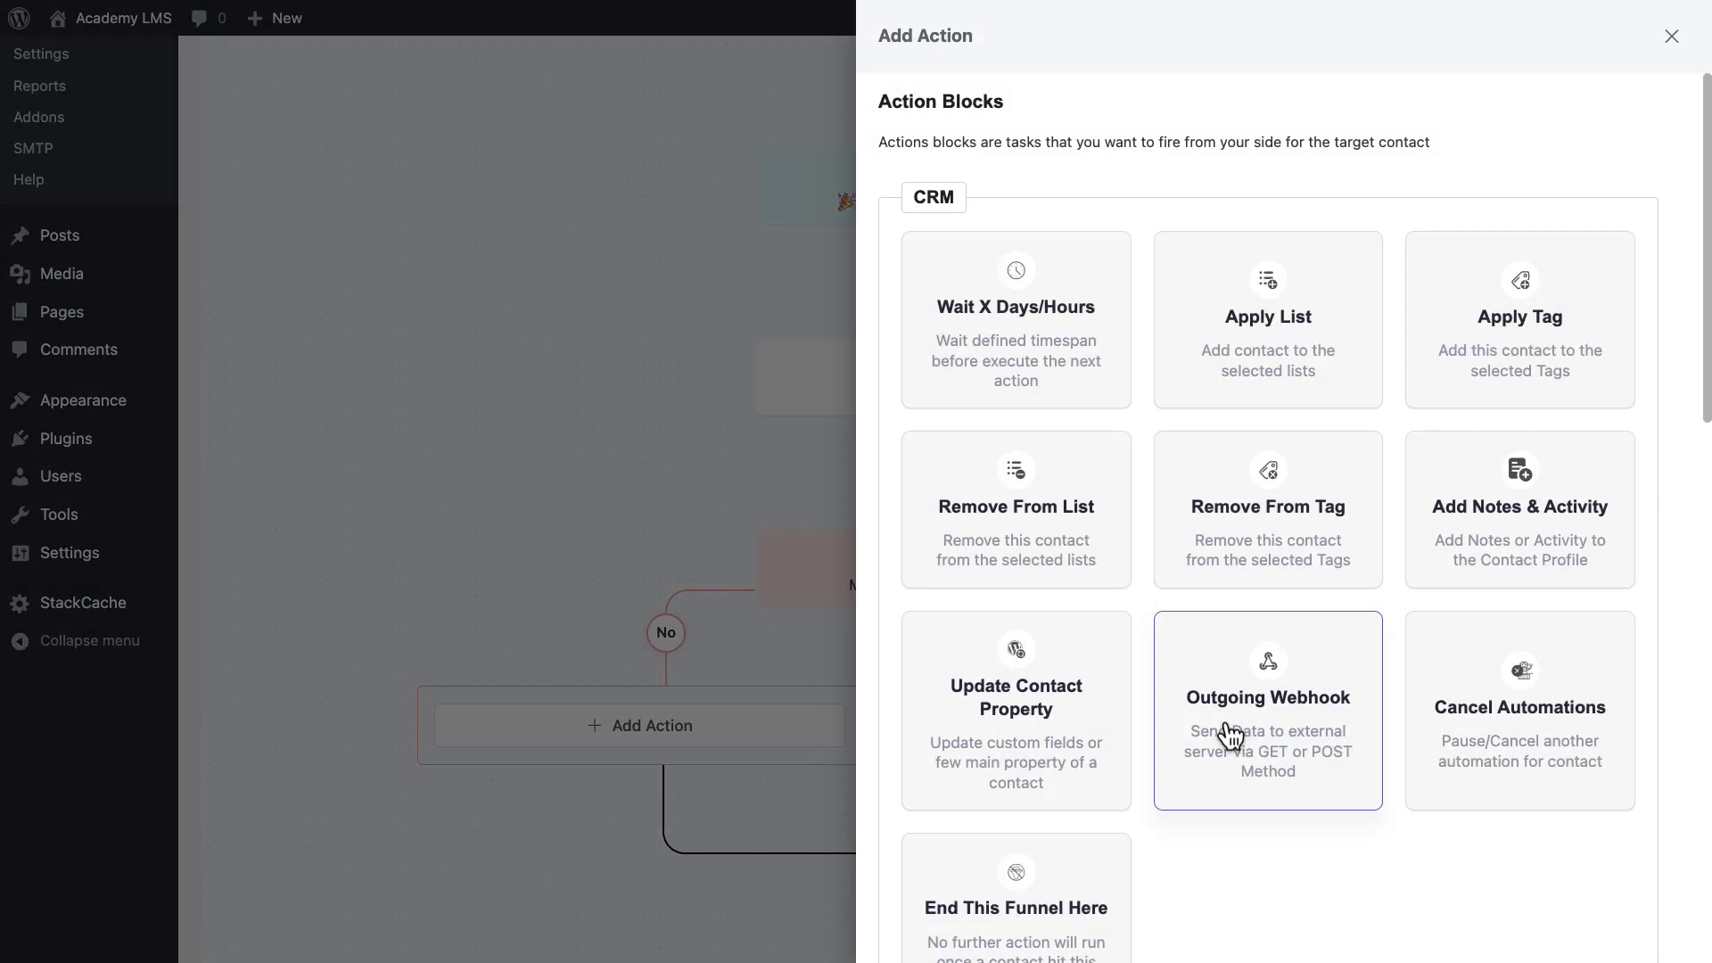
pyautogui.scroll(-5, 1223, 717)
pyautogui.click(1013, 646)
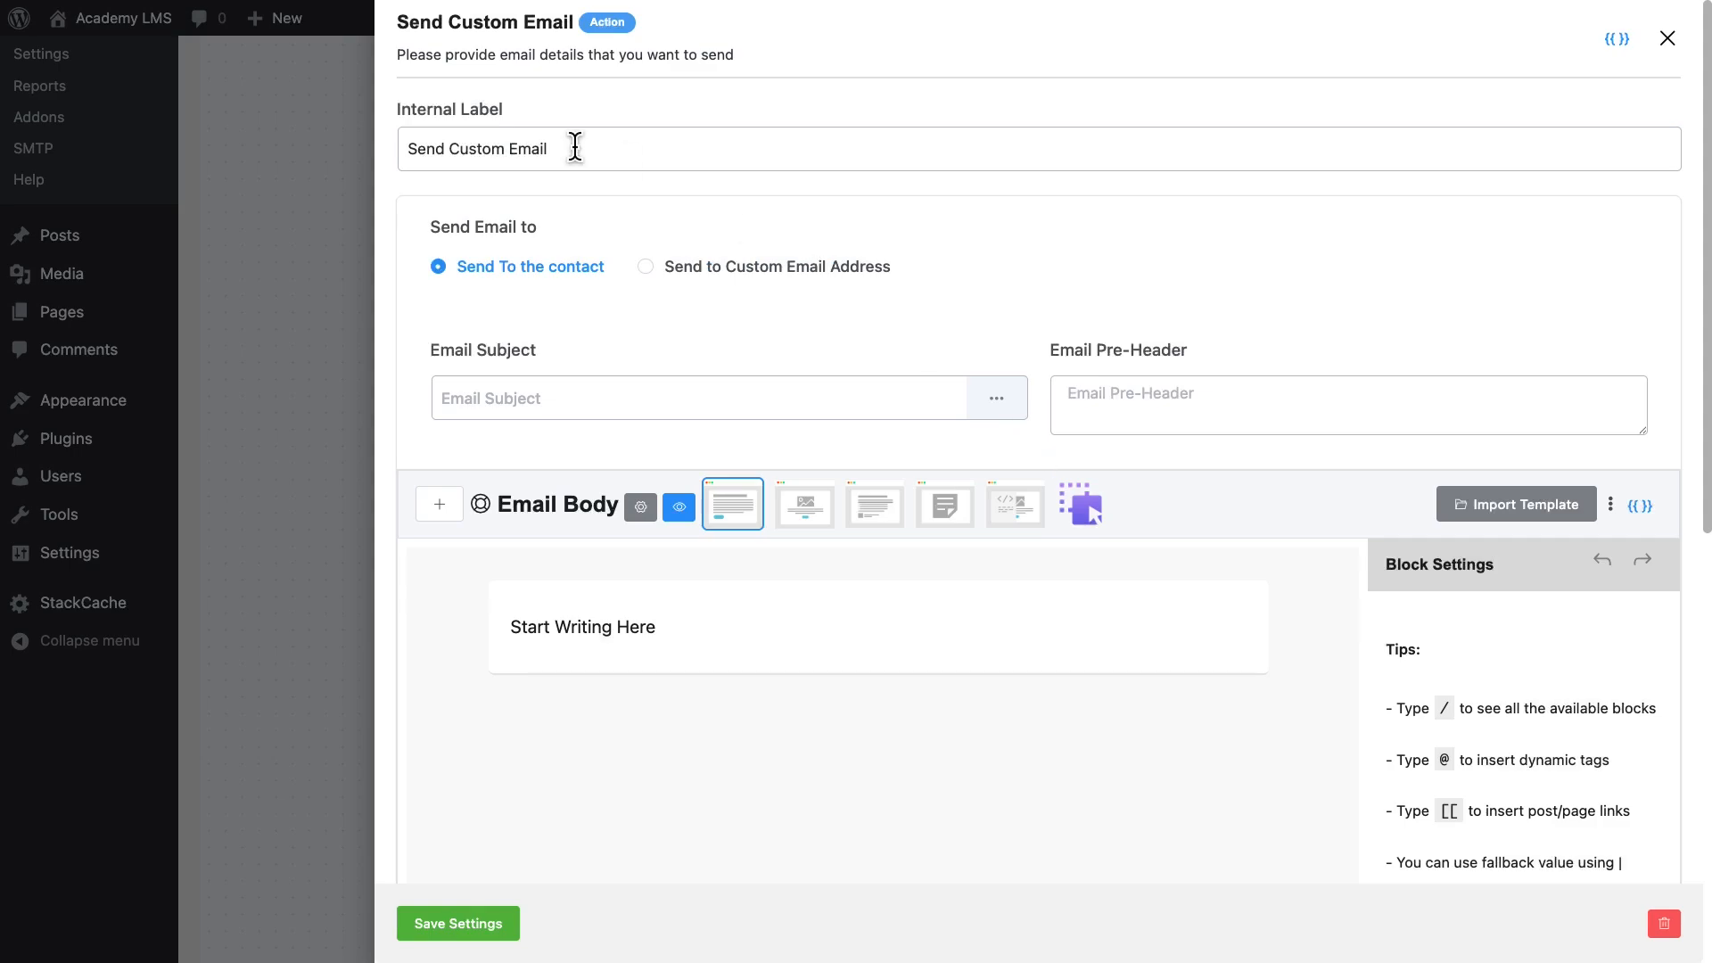
# Label the email action Send Course Completion Congratulations, with subject "🏆 You Did It! Course Completed" and pre-header "Celebrate Your Achievement!".
pyautogui.moveTo(575, 148); pyautogui.dragTo(451, 148)
pyautogui.write('Course Completion Congratulations')
pyautogui.click(443, 398)
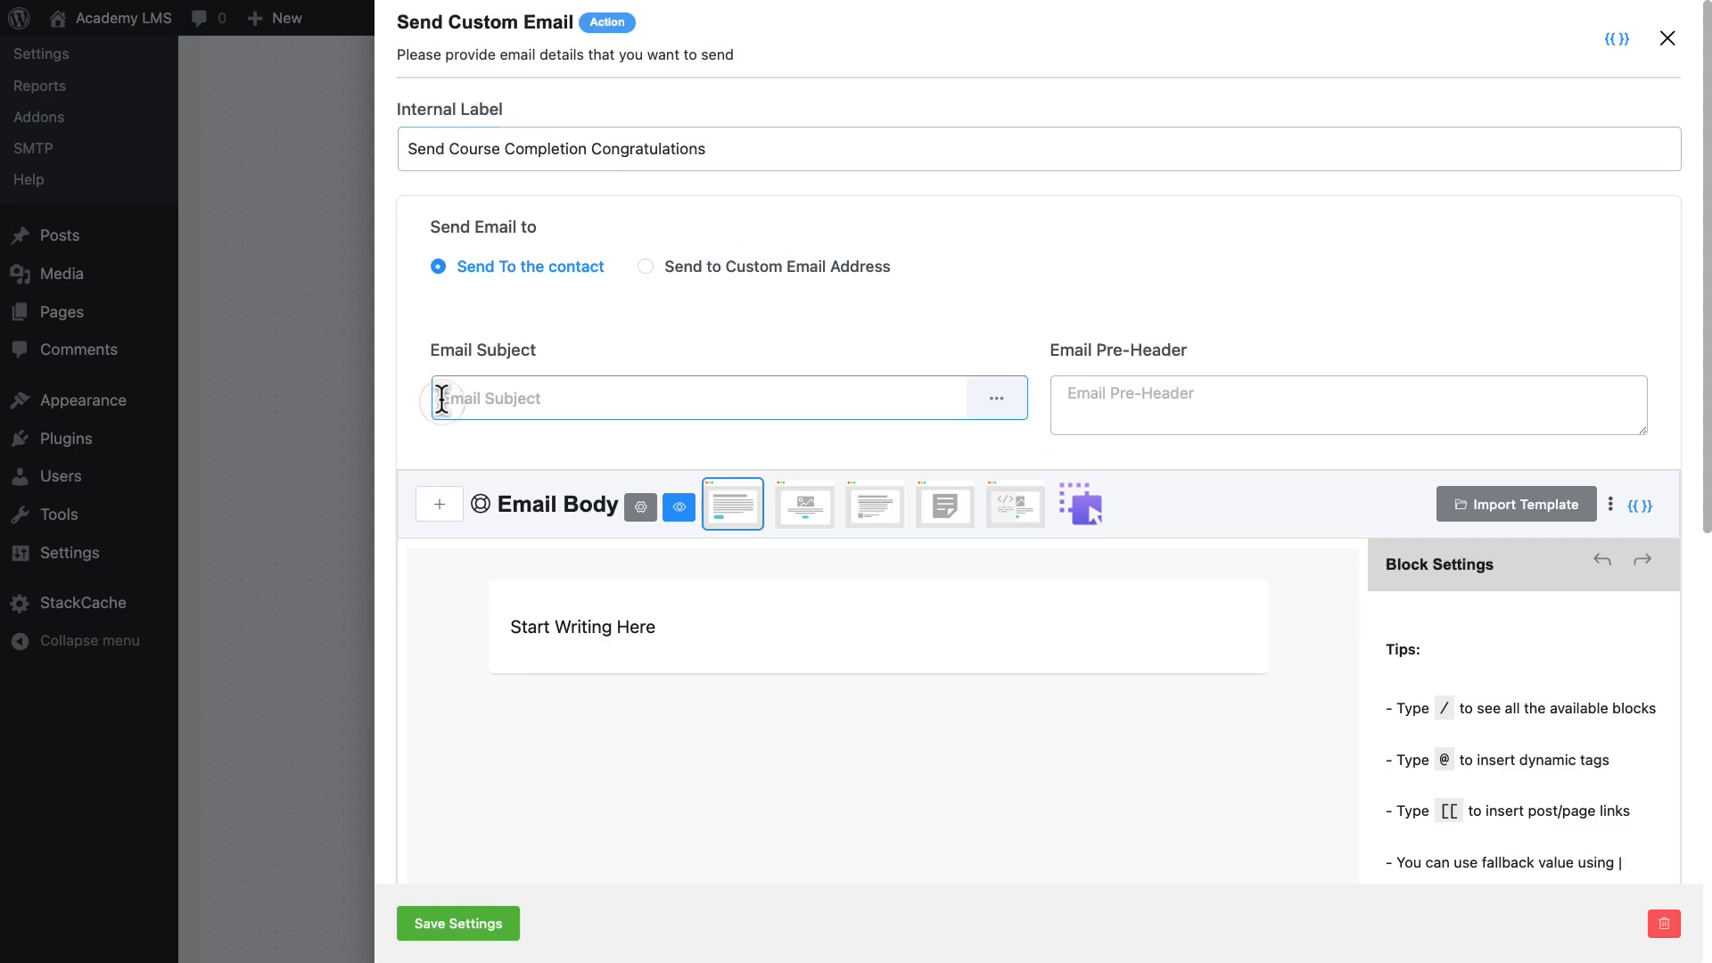
pyautogui.write('🏆 You Did It! Course Completed')
pyautogui.click(1082, 394)
pyautogui.write('Celebrate Your Achievement!')
# Fill the email body with the prepared course completion congratulations message and save the email settings.
pyautogui.click(511, 626)
pyautogui.press('super+v')
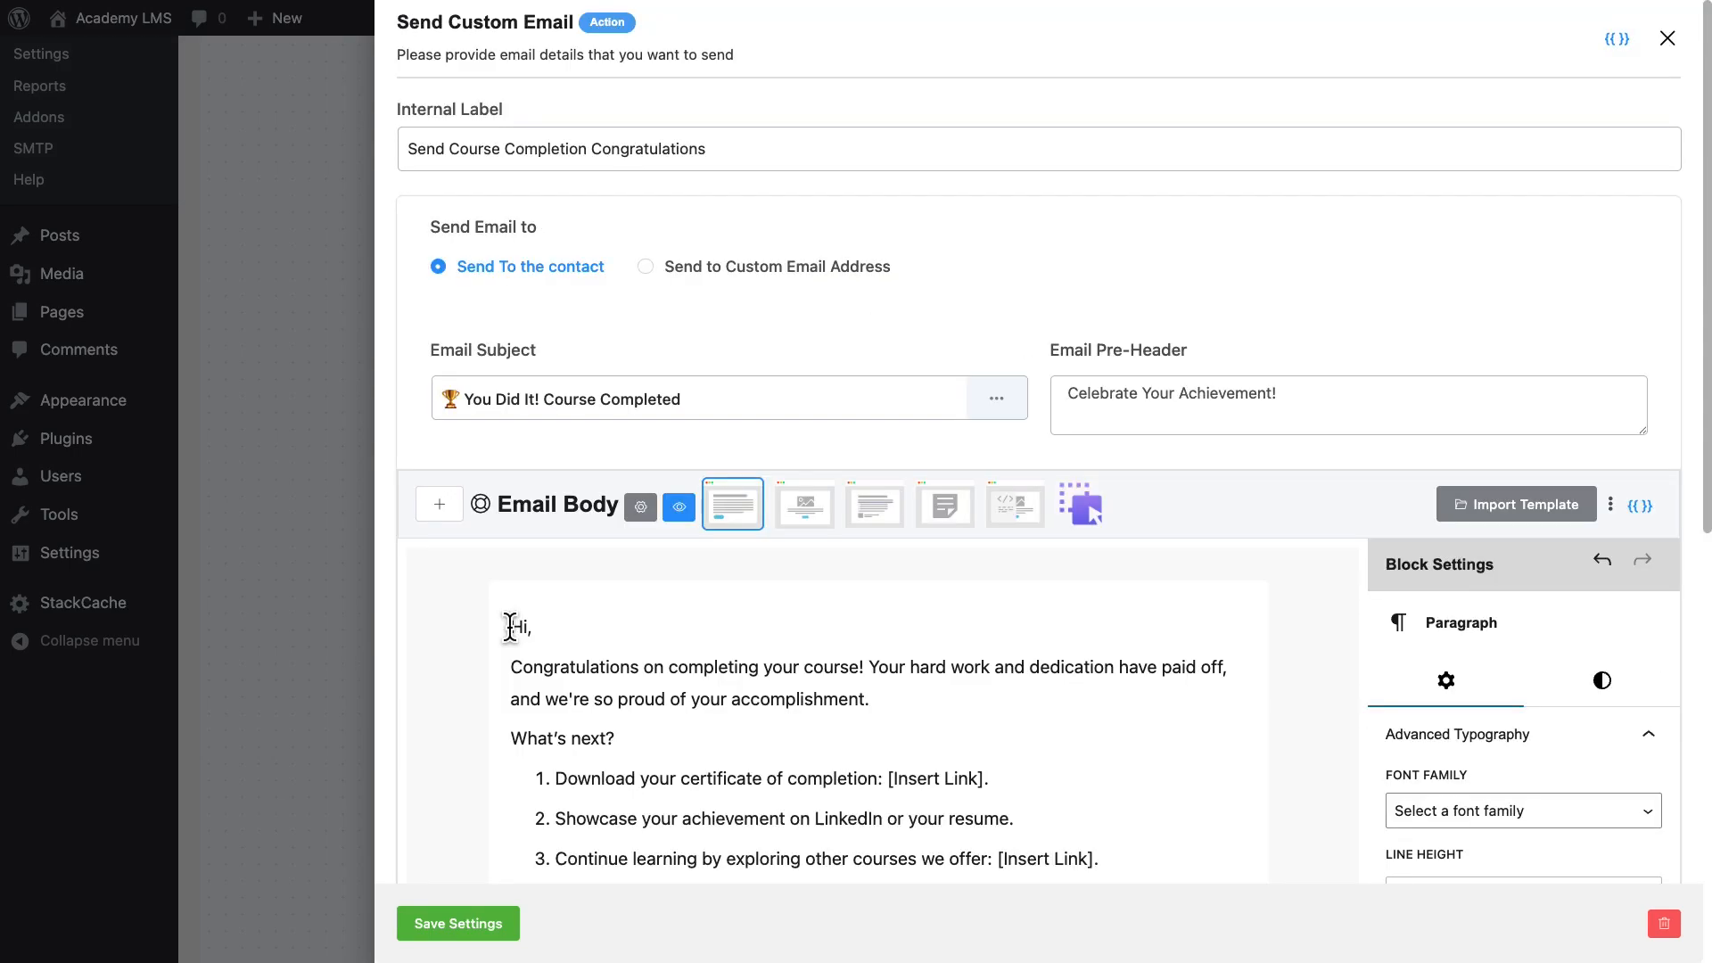
pyautogui.scroll(-10, 526, 714)
pyautogui.click(468, 928)
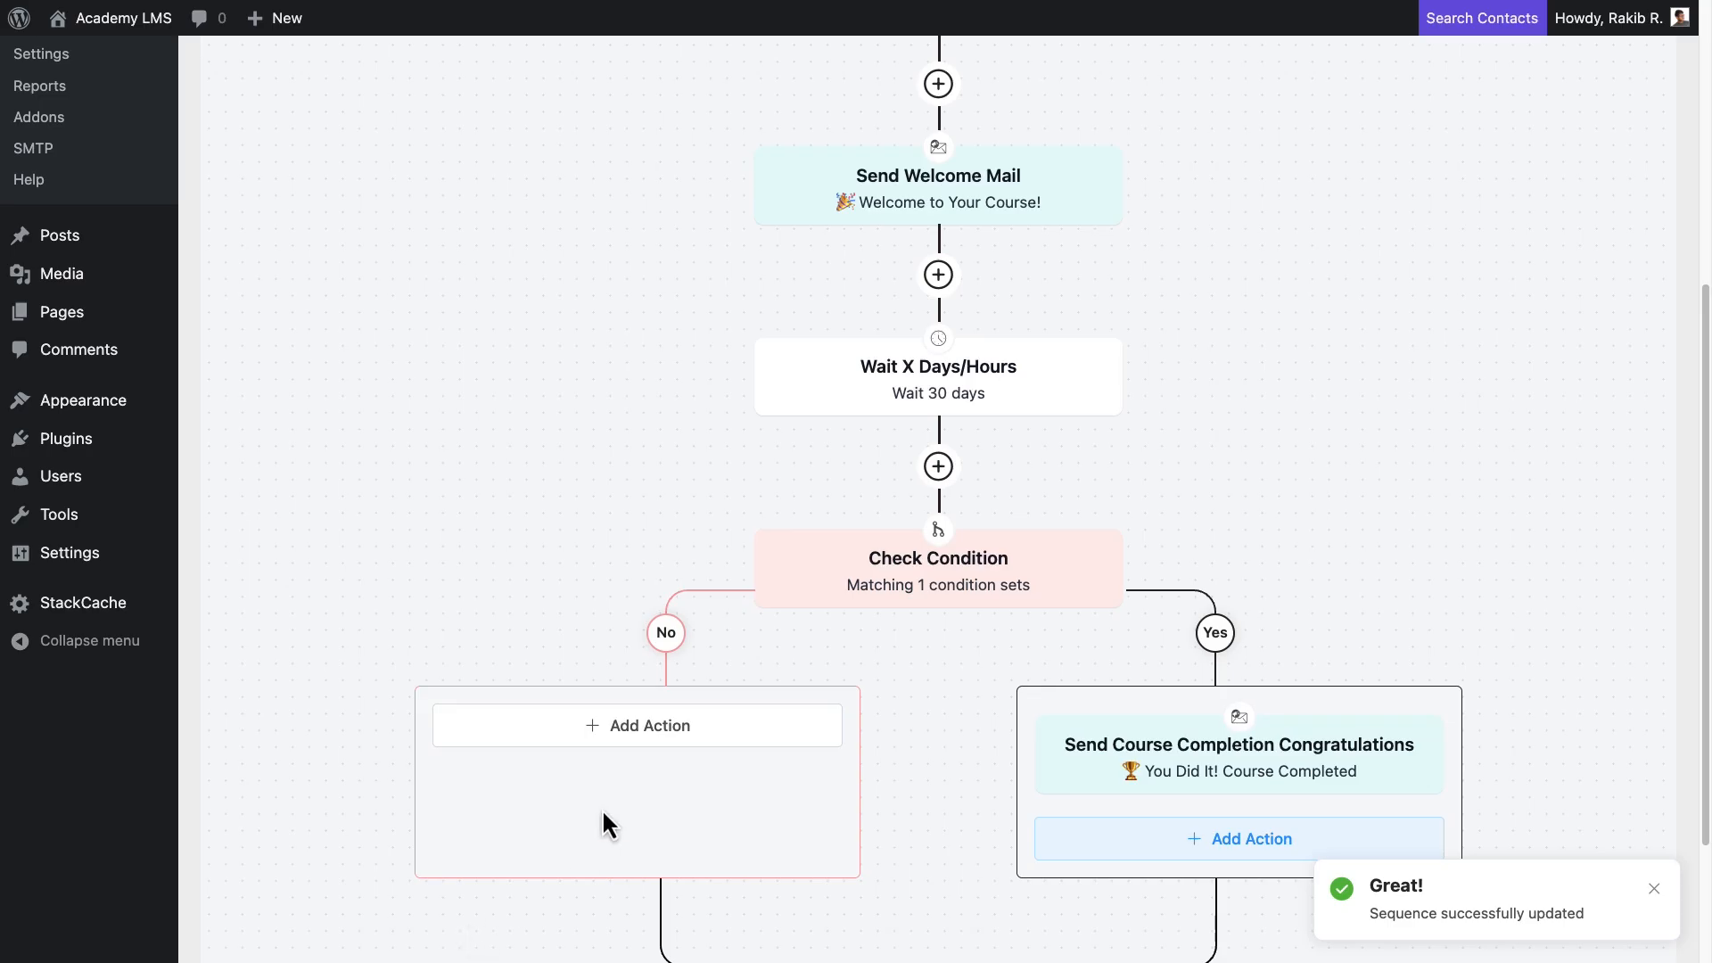
# Add a Wait X Days/Hours action of 15 days to the No branch of the Check Condition block and save it.
pyautogui.click(640, 733)
pyautogui.click(1052, 325)
pyautogui.click(982, 359)
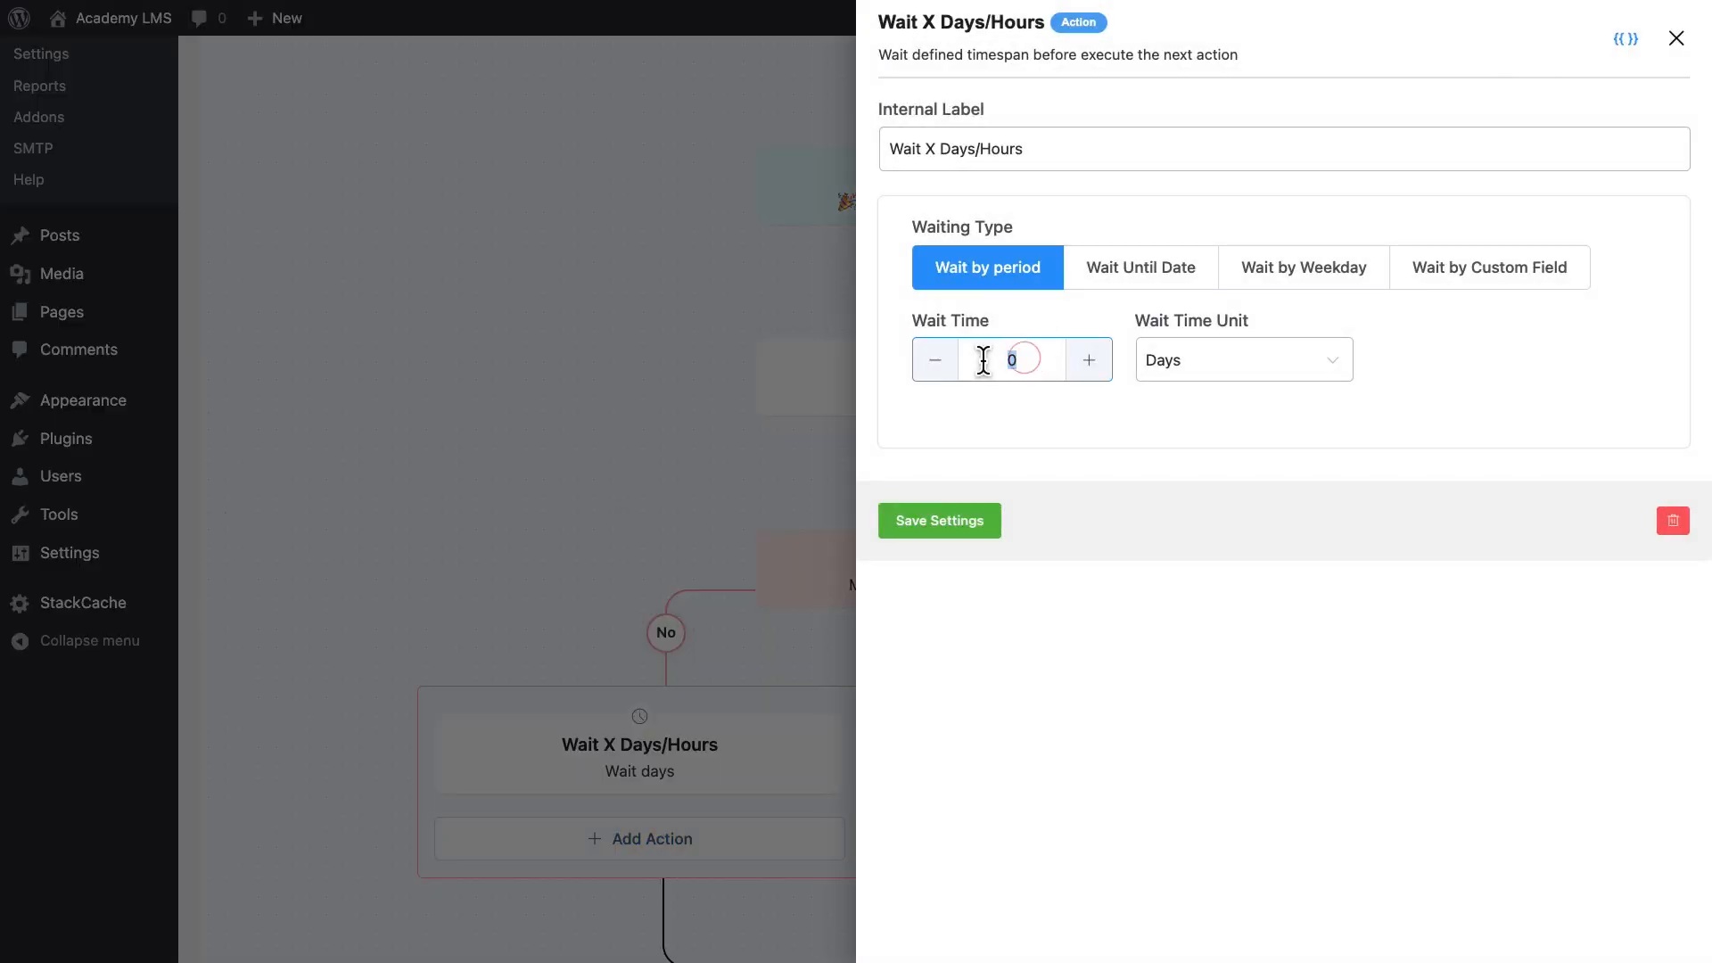
pyautogui.write('15')
pyautogui.click(975, 522)
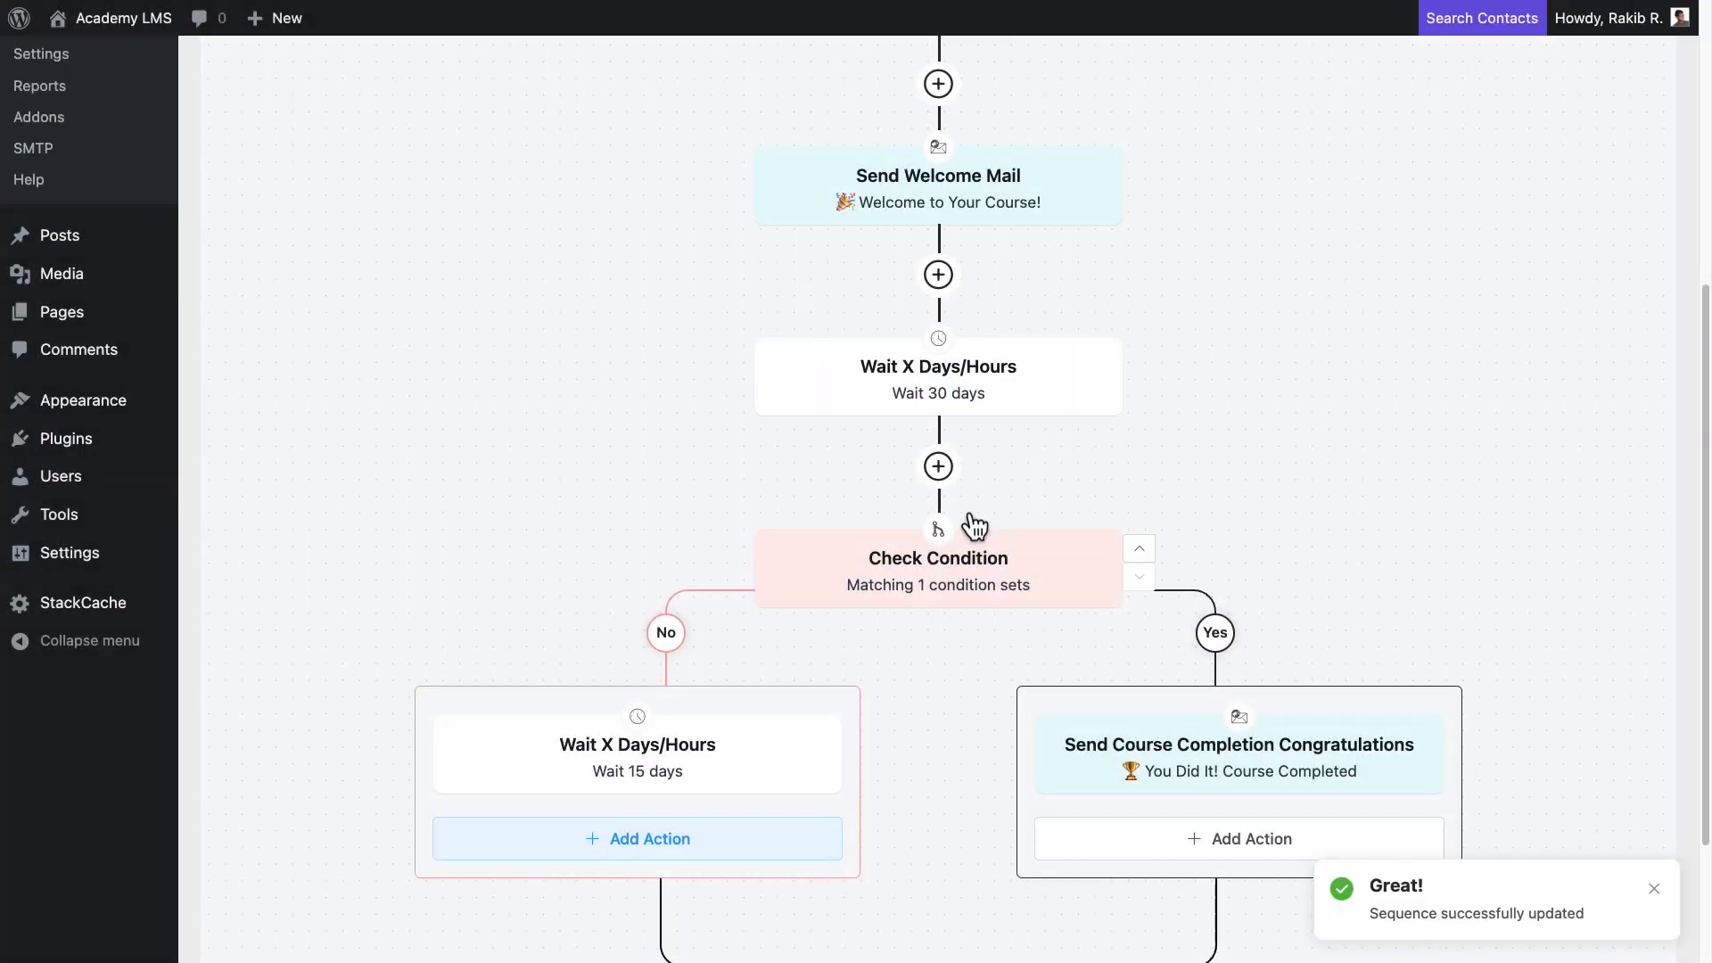
# Add an Apply Tag action with the Alumni tag after the point where both branches rejoin, and save its settings.
pyautogui.scroll(-3, 966, 523)
pyautogui.click(936, 823)
pyautogui.click(933, 826)
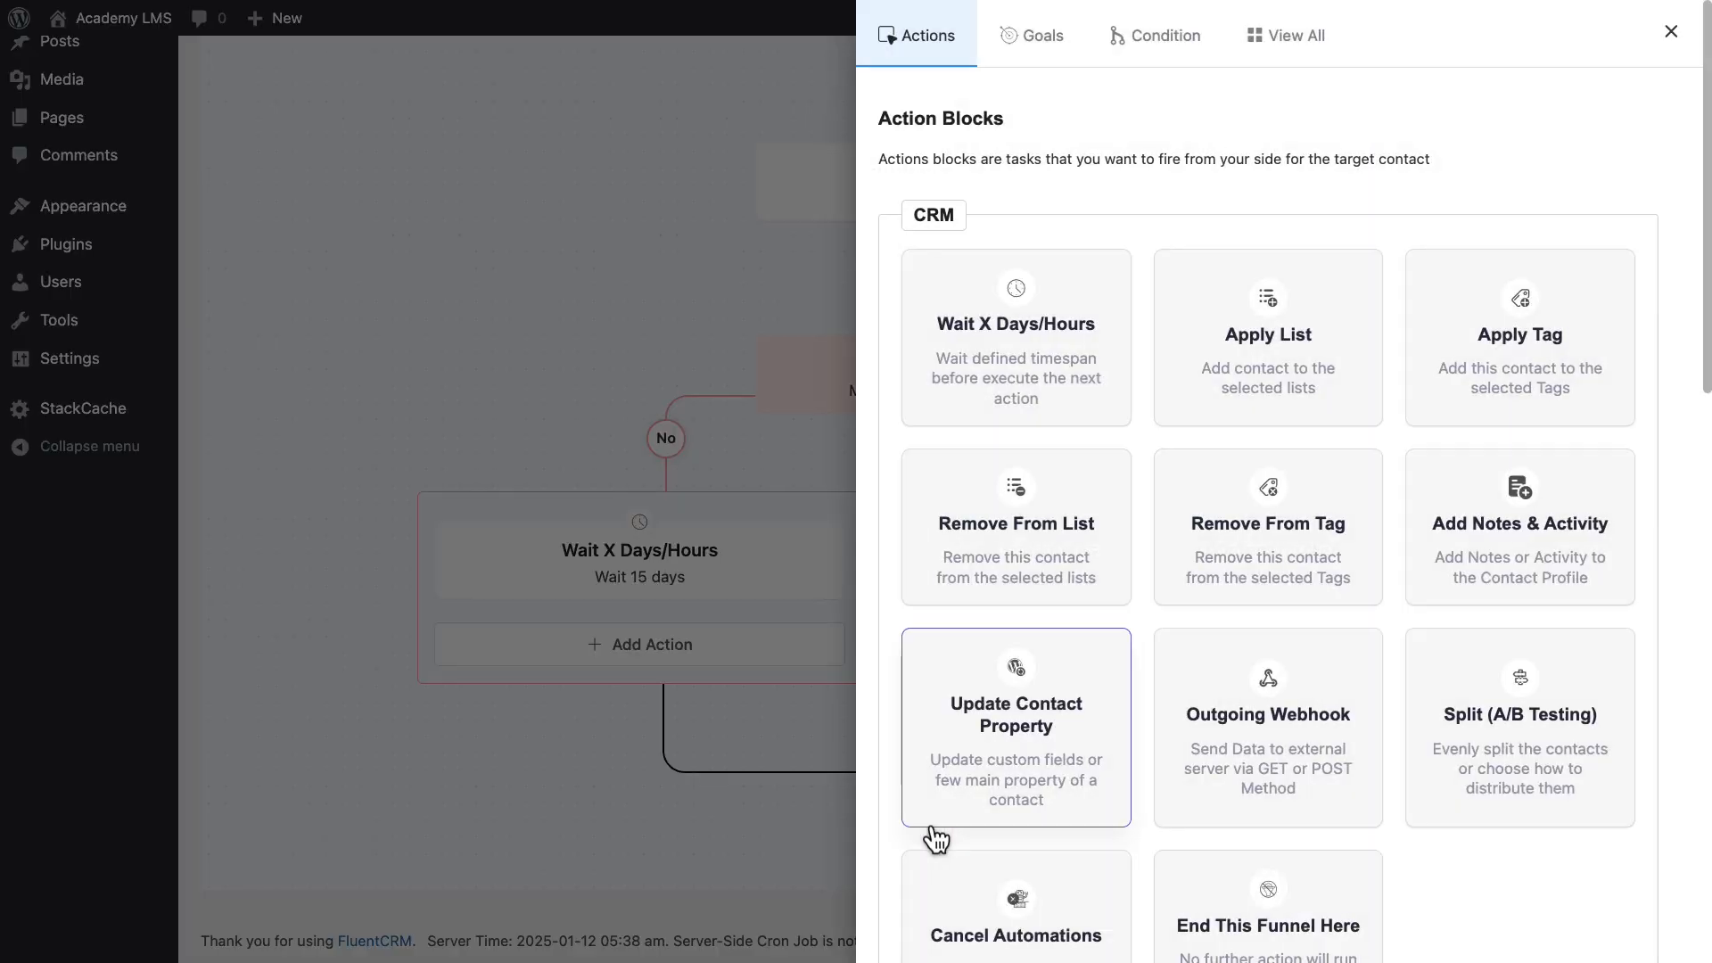
pyautogui.click(1518, 366)
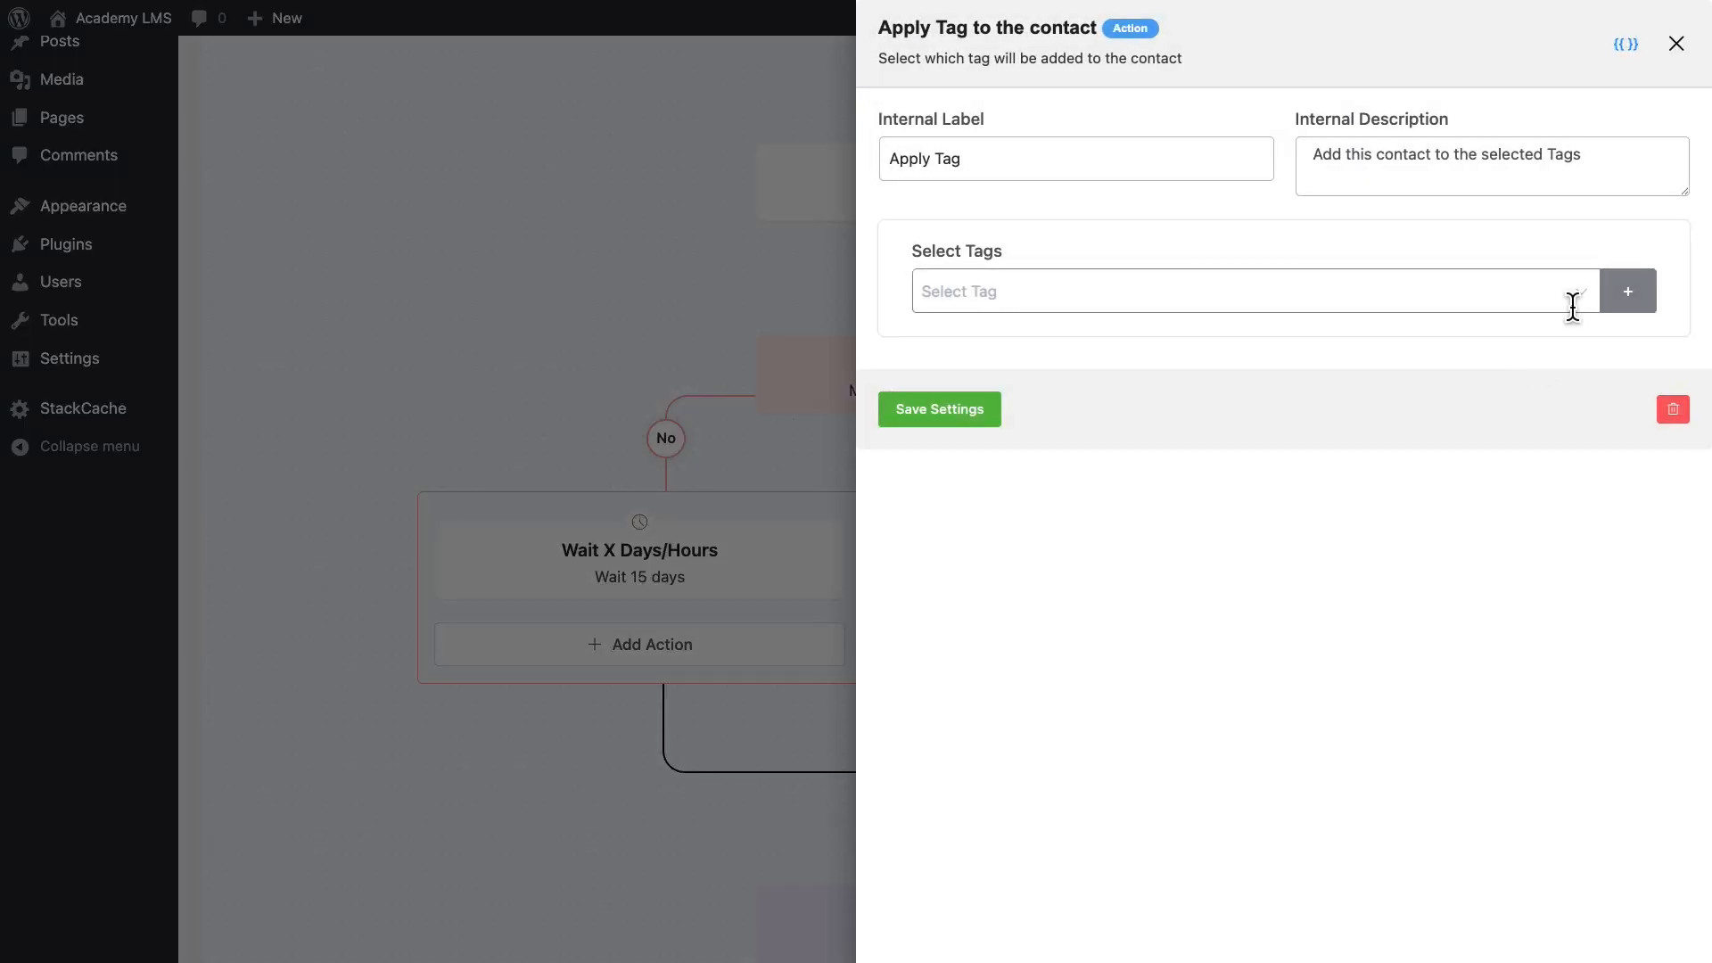
pyautogui.click(1572, 292)
pyautogui.click(1013, 373)
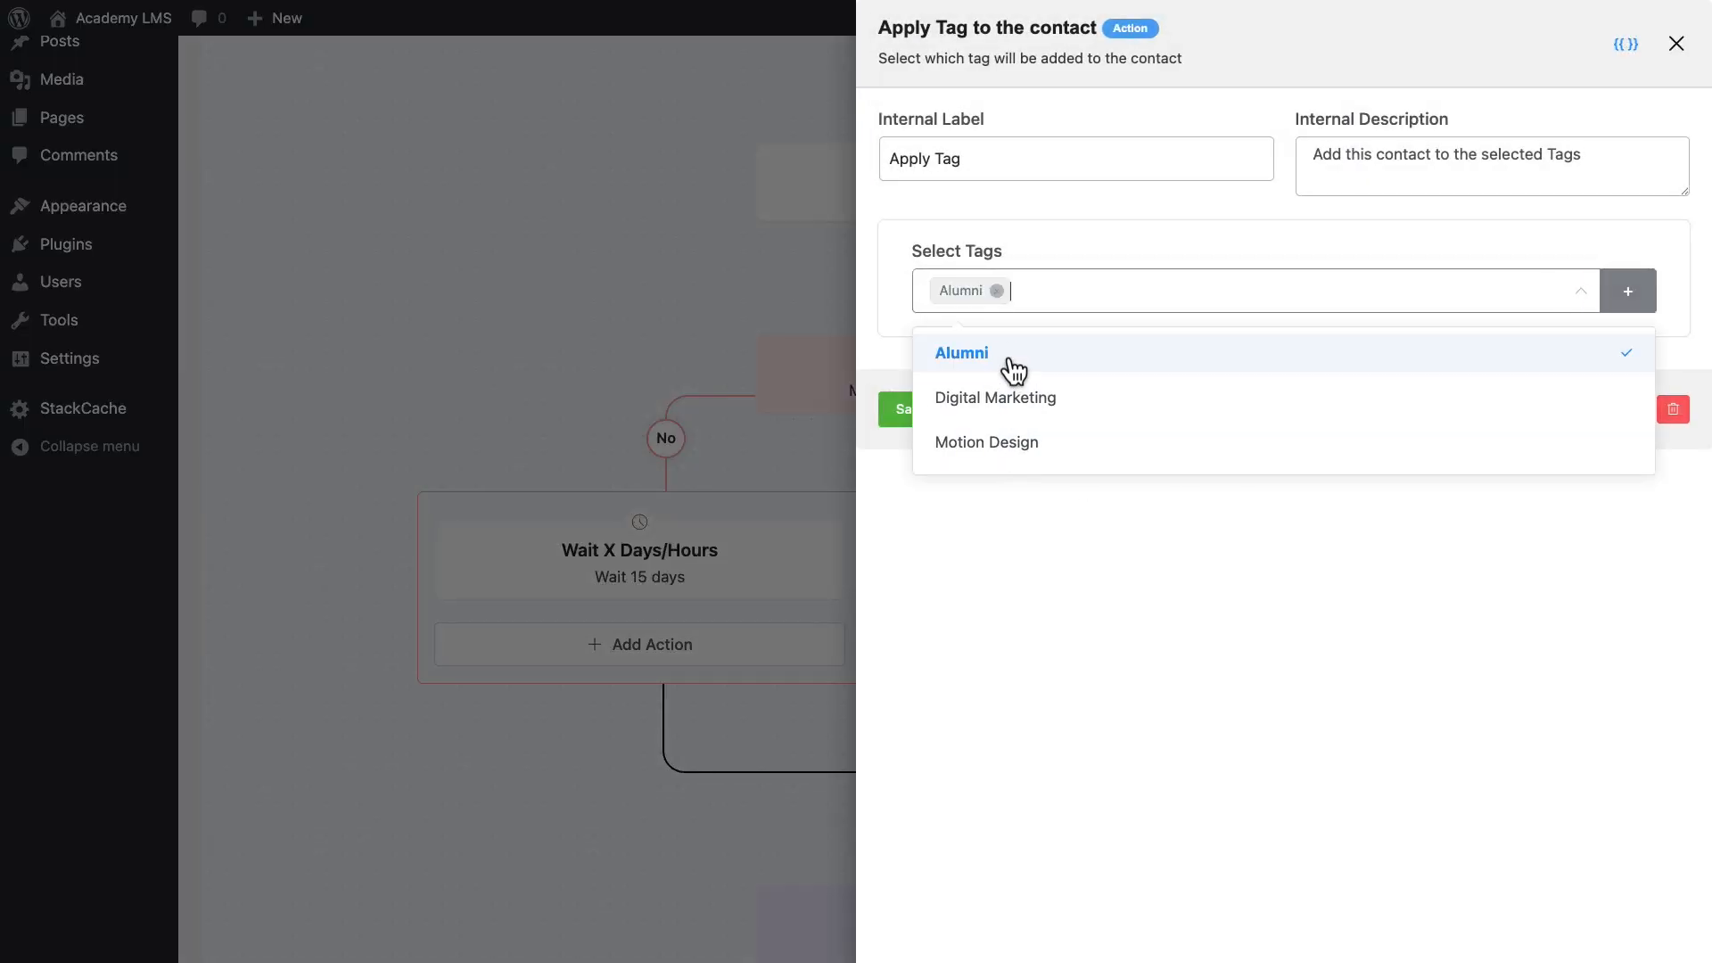
pyautogui.click(1089, 291)
pyautogui.click(972, 400)
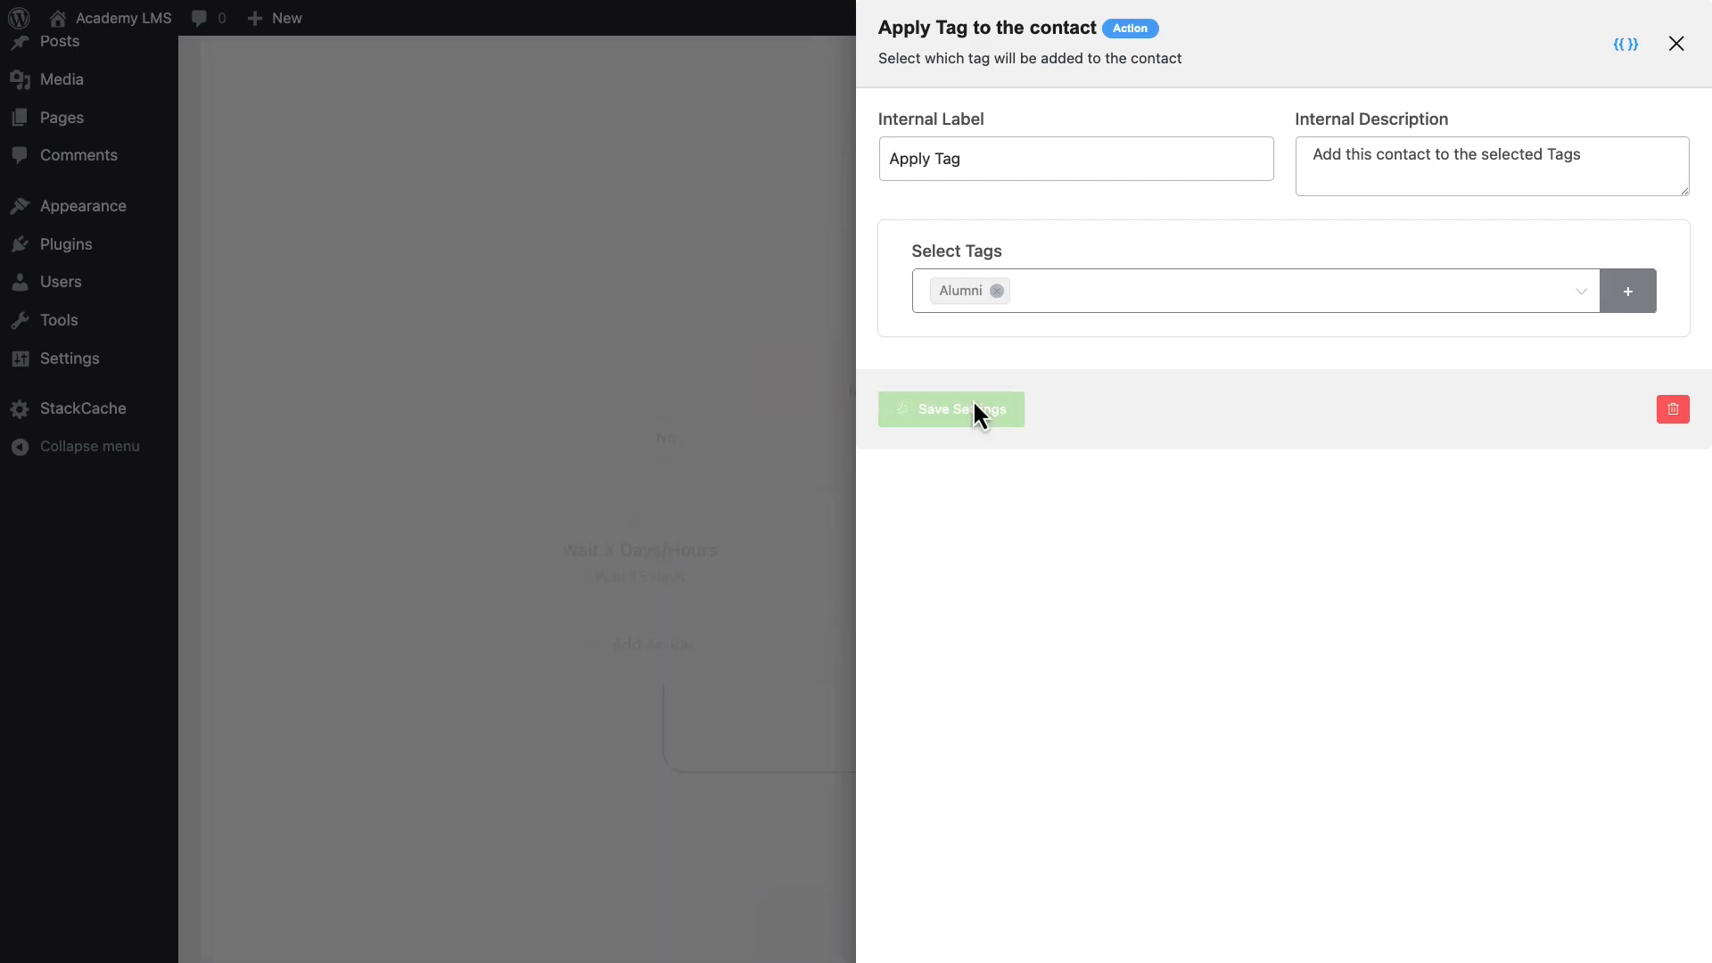
# Check the whole Course Enrolled funnel and switch the automation's status from draft to published.
pyautogui.scroll(-8, 975, 406)
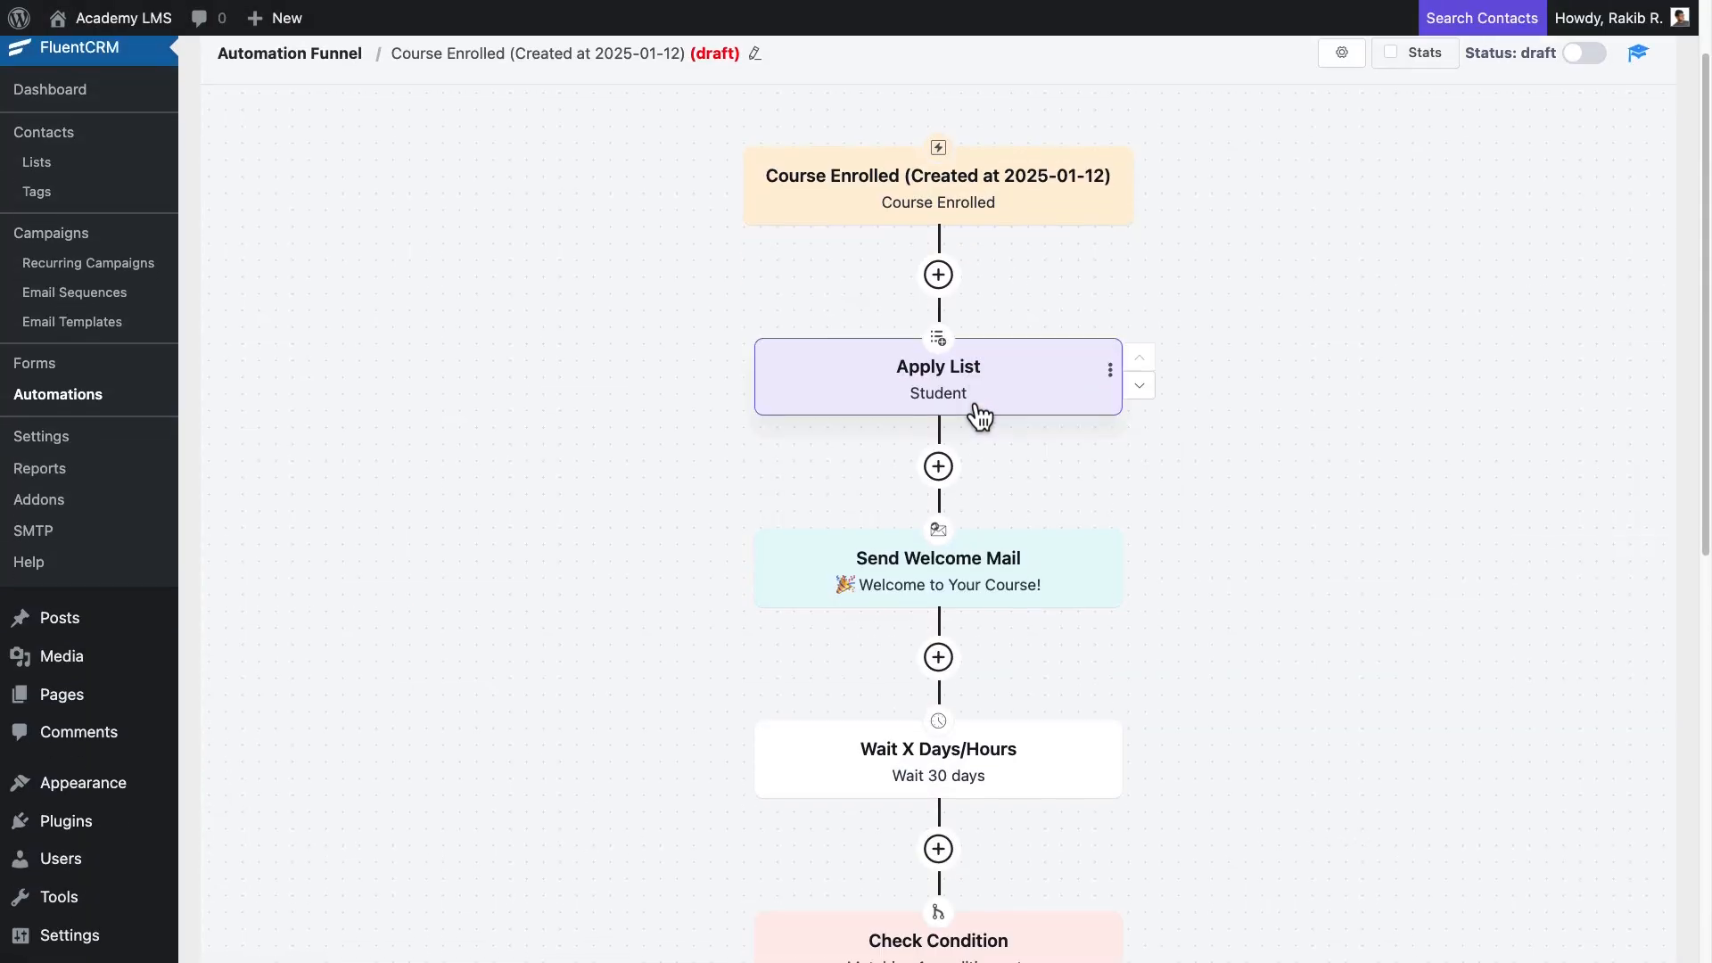
pyautogui.scroll(-2, 974, 405)
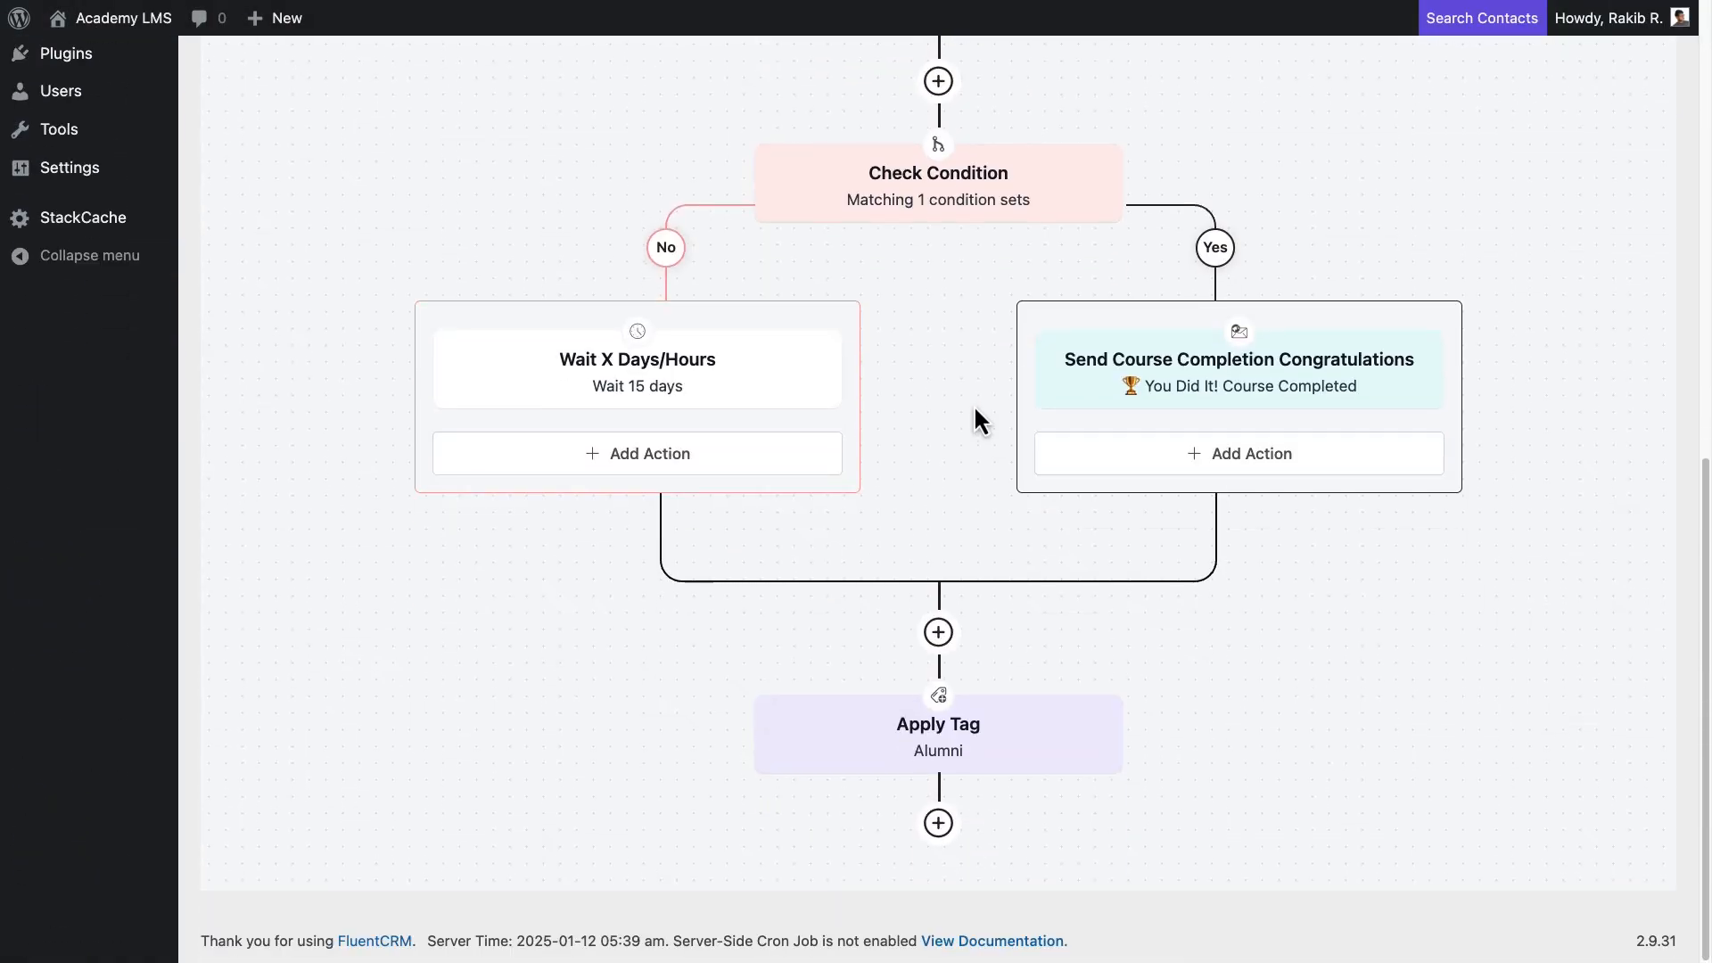
pyautogui.scroll(10, 974, 405)
pyautogui.click(1573, 154)
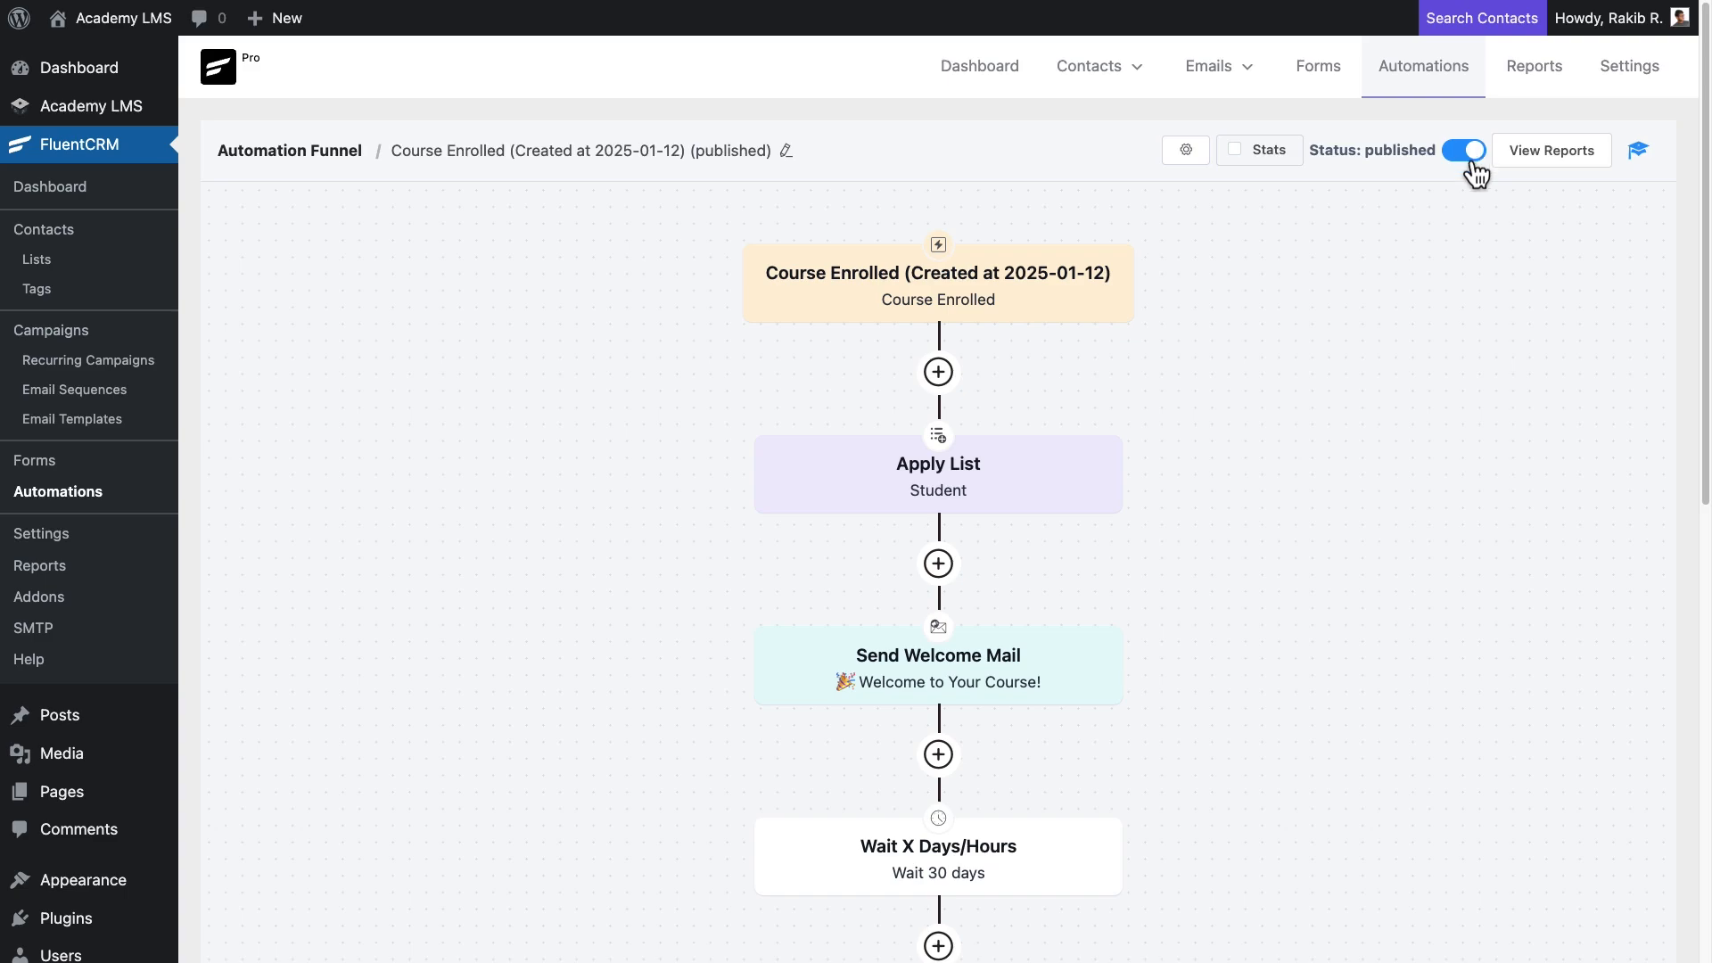
# Open the contacts list and view the form for adding a new contact, leaving it without creating one.
pyautogui.click(96, 238)
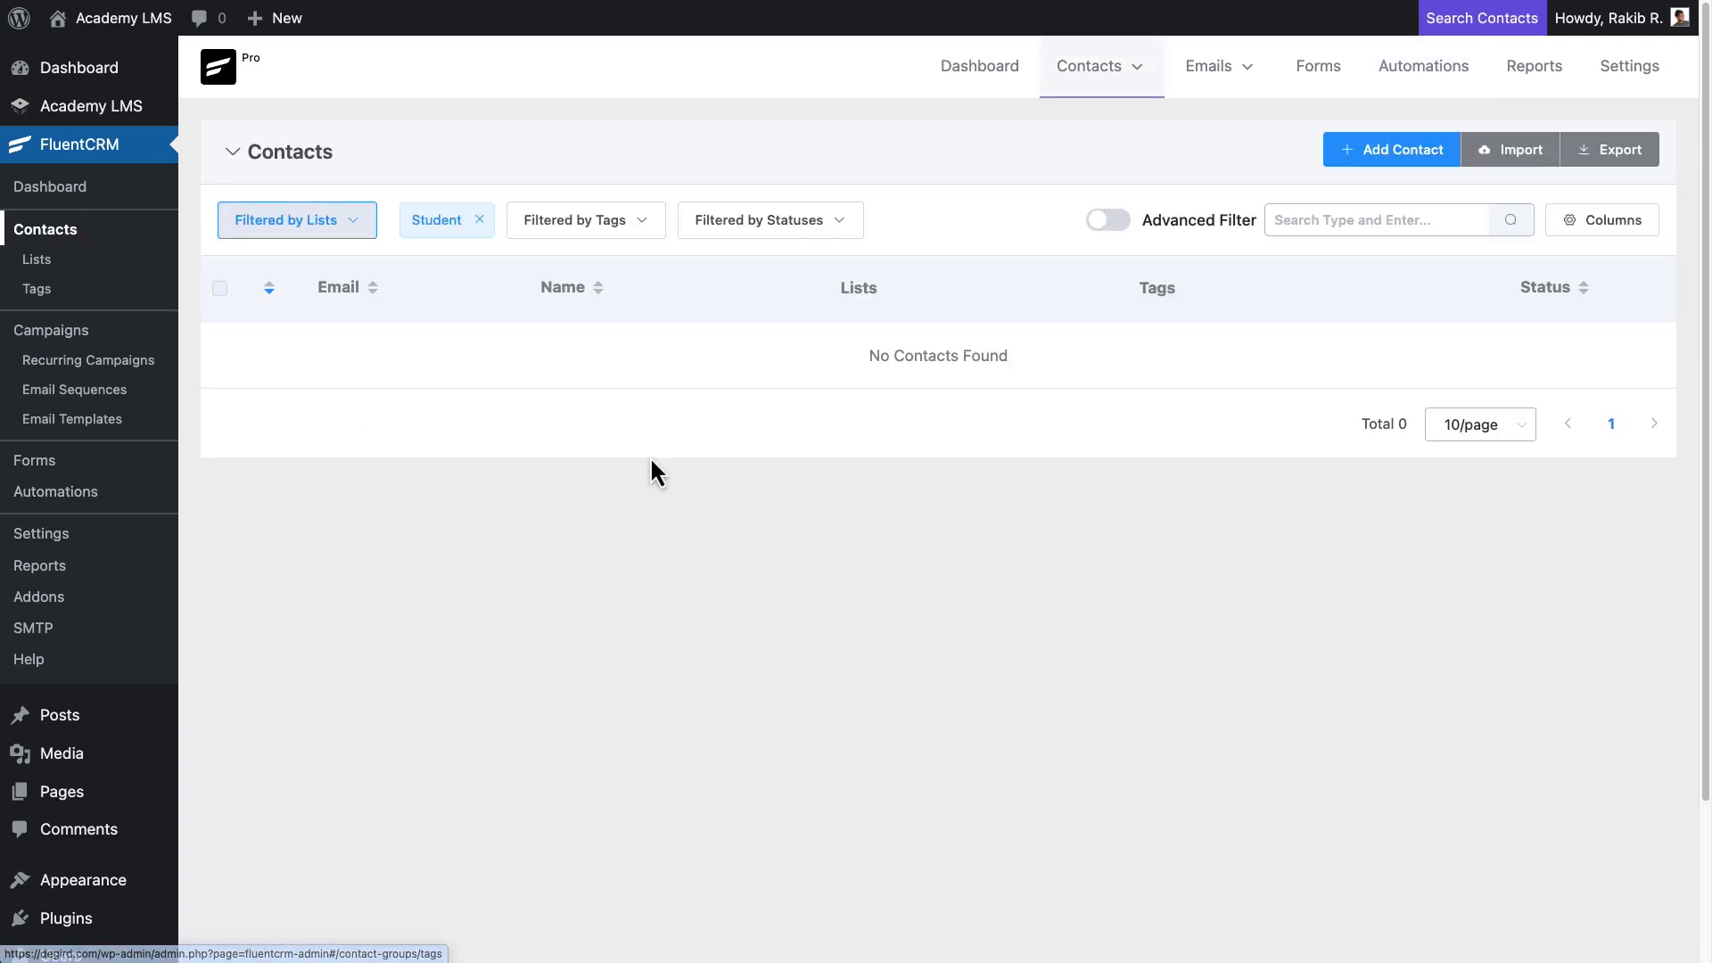
pyautogui.click(1425, 160)
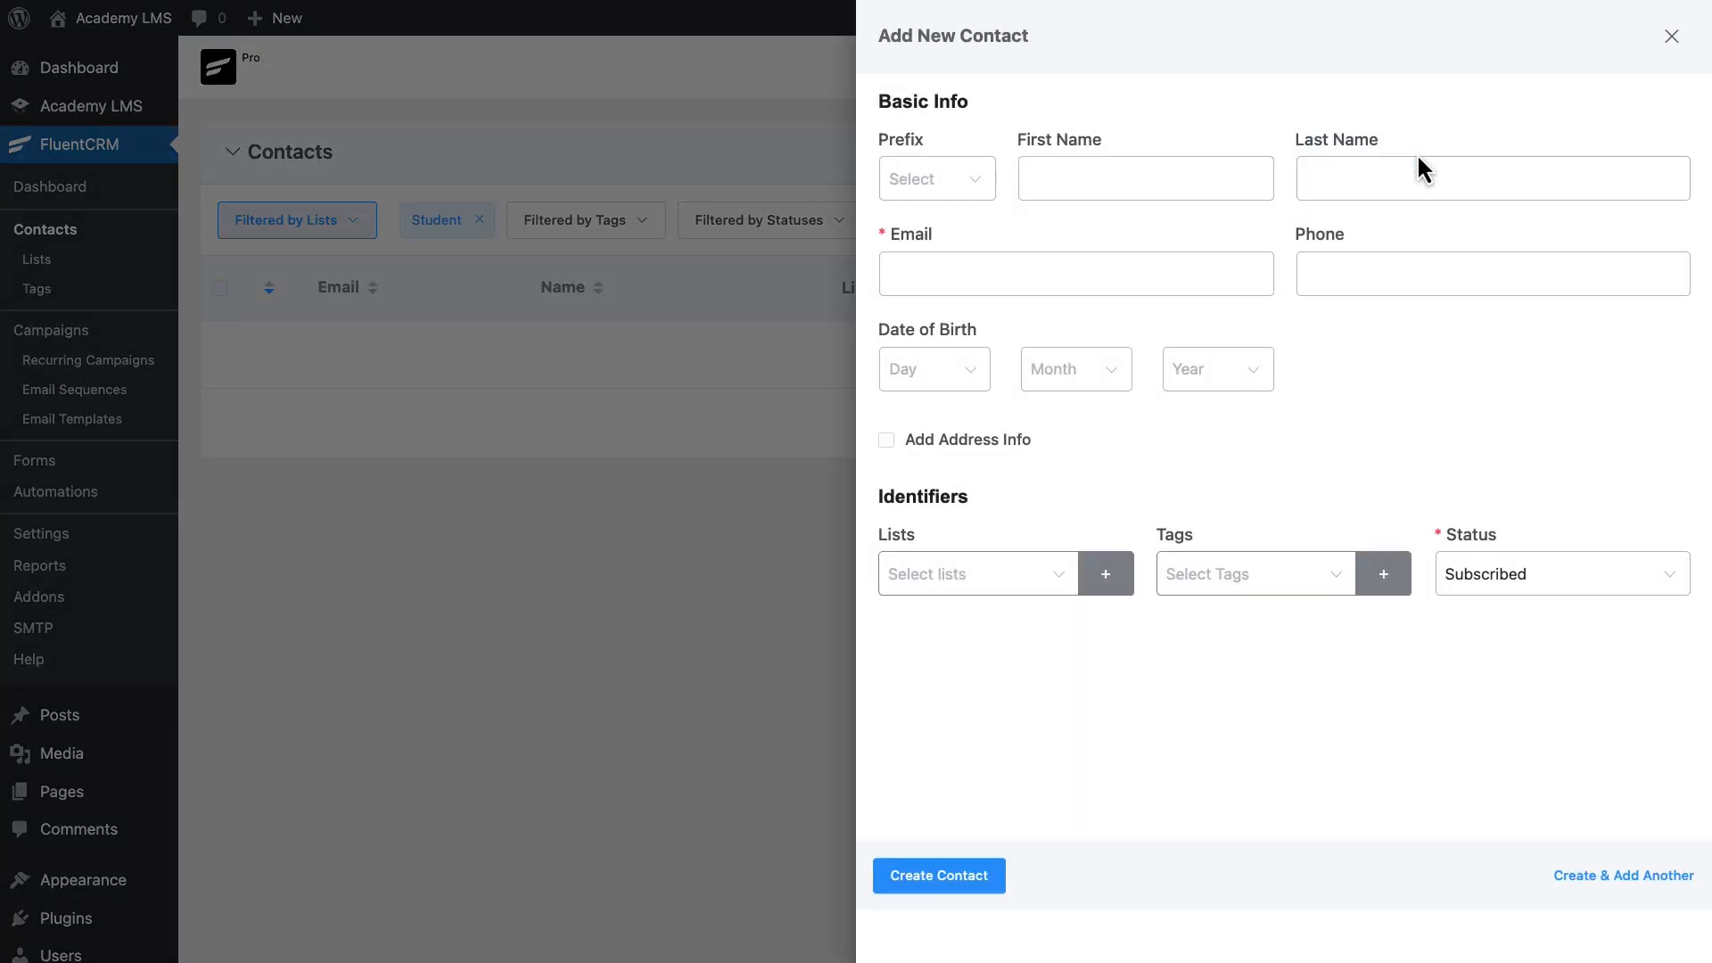
pyautogui.press('Escape')
# Start a subscriber import with Academy LMS as the source.
pyautogui.click(1516, 151)
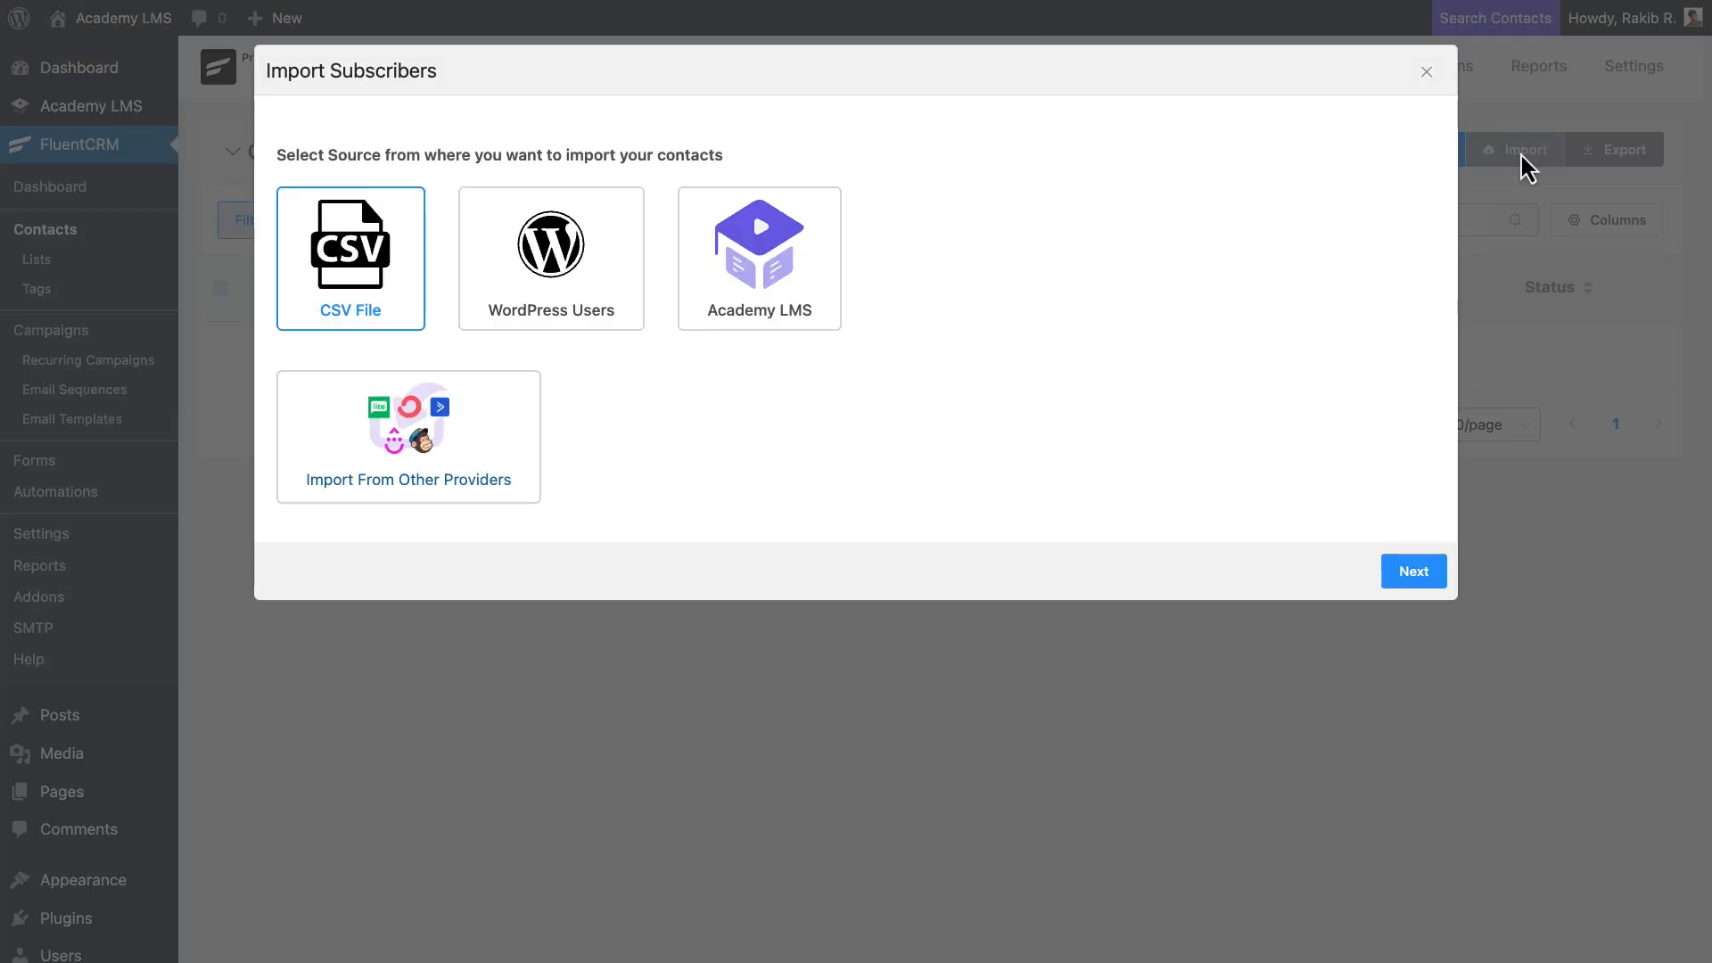
pyautogui.click(528, 263)
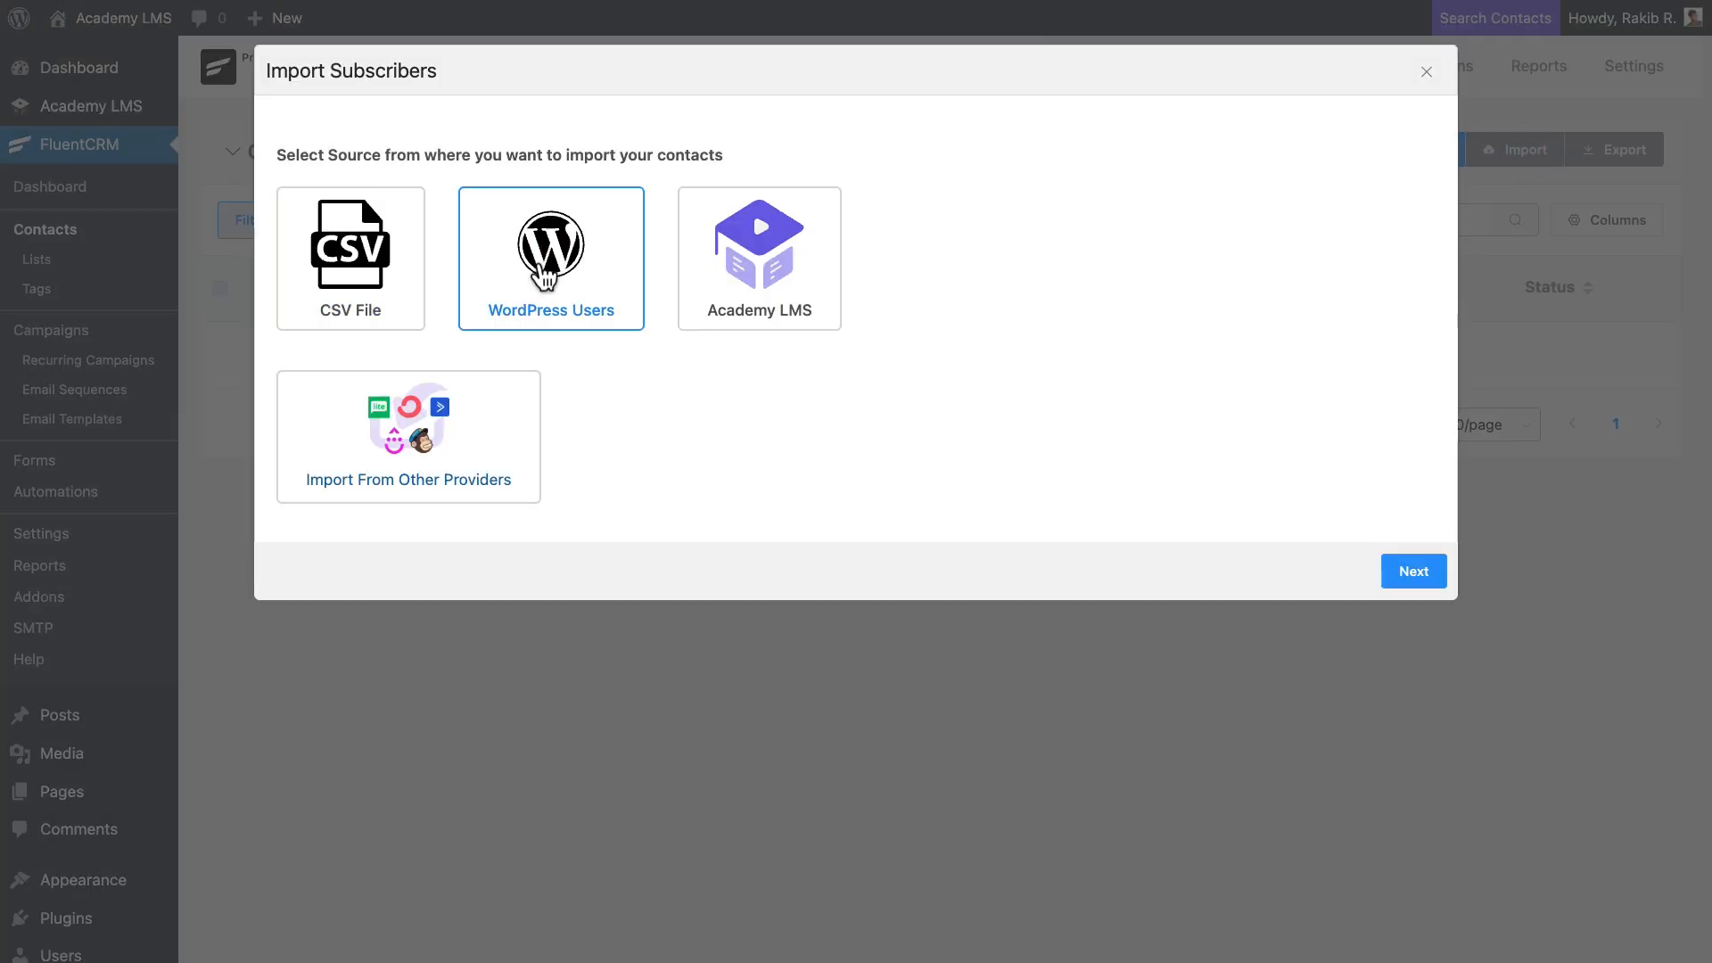
pyautogui.click(815, 260)
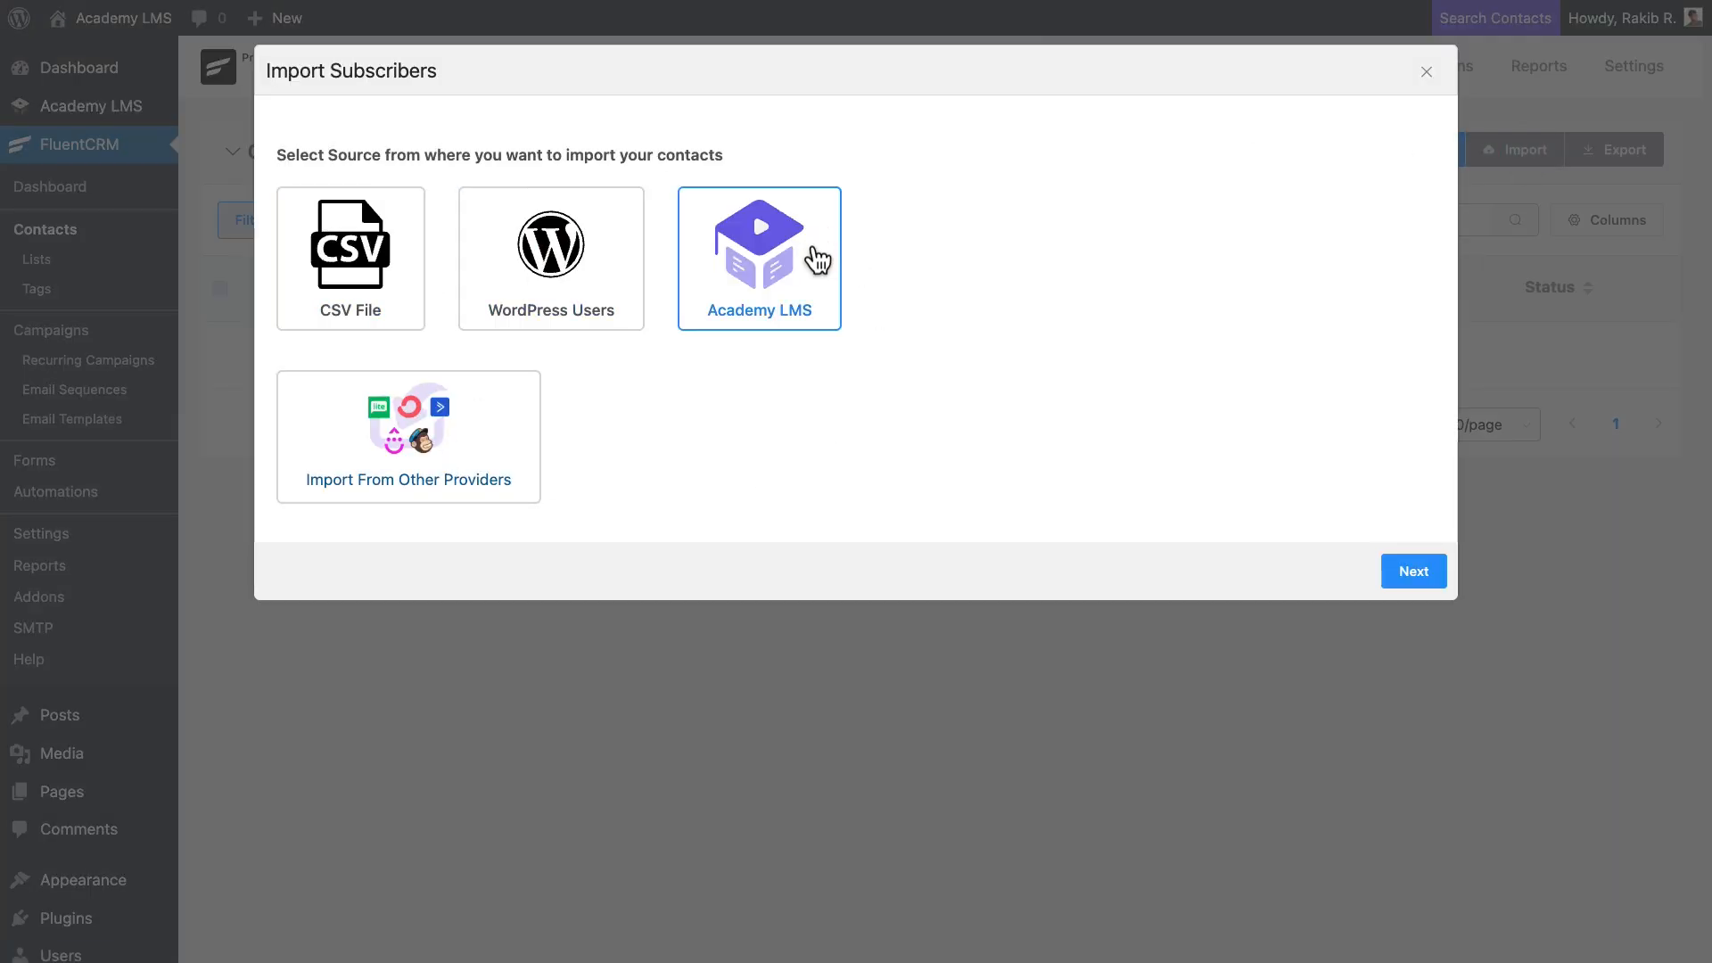
pyautogui.click(1411, 568)
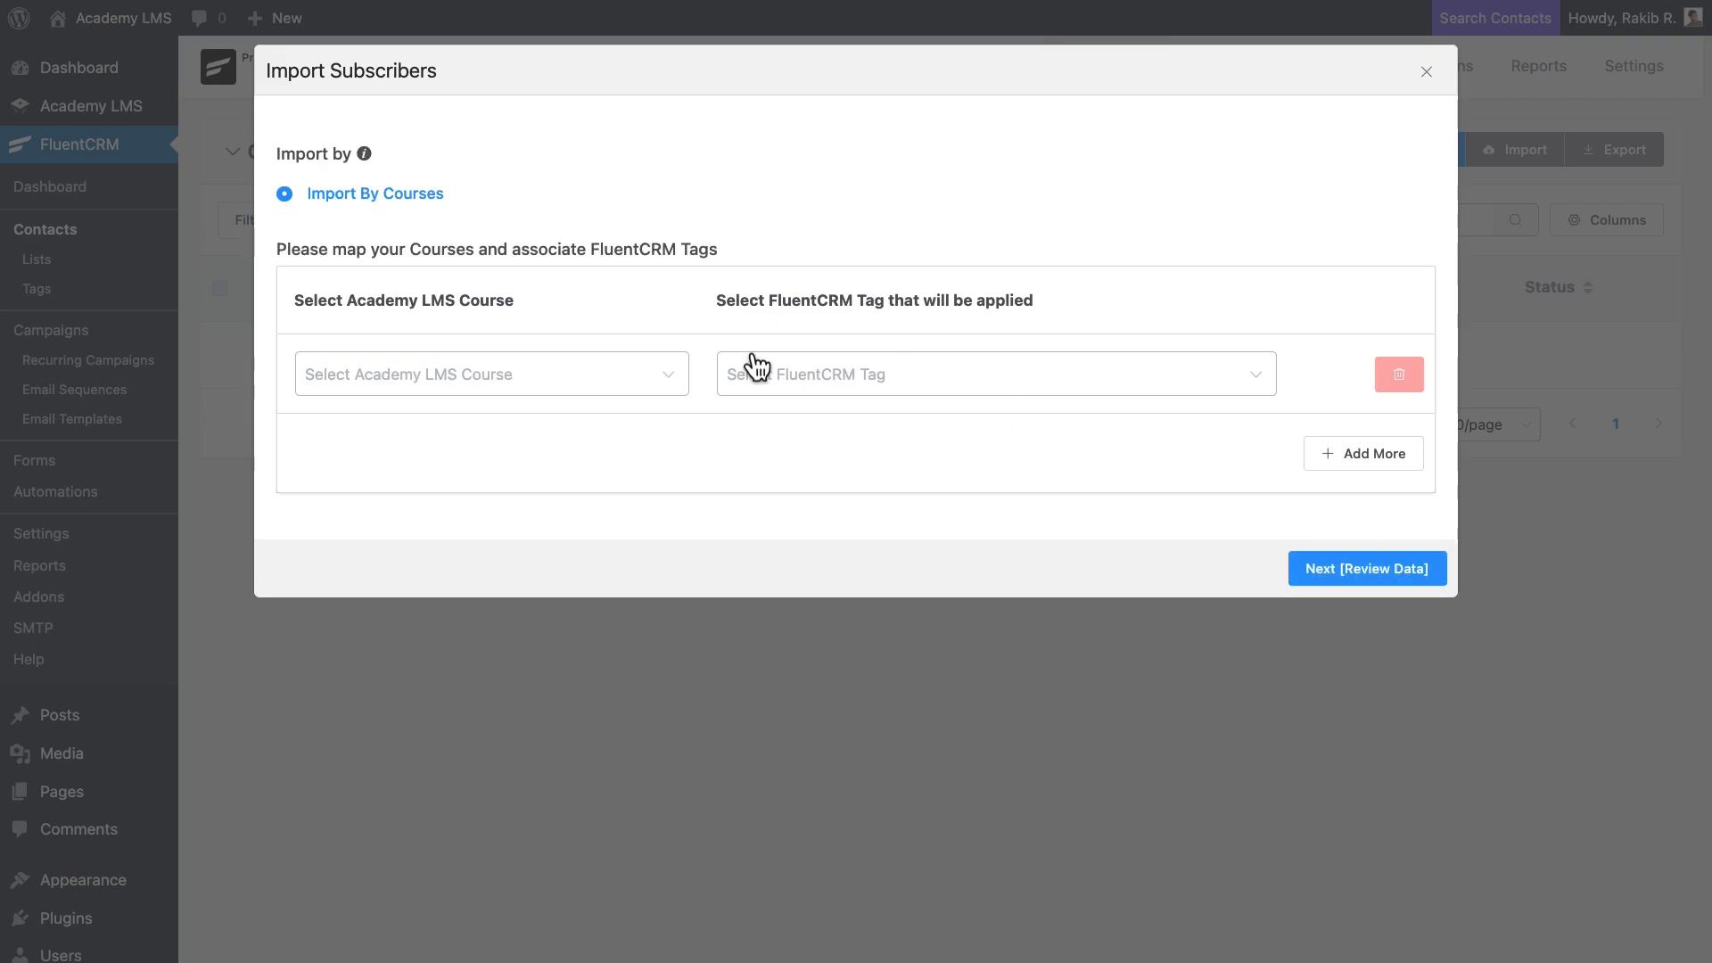
# Map the course Mastering Motion Design: From Basics to Brilliance to the Alumni tag and proceed to the import data review.
pyautogui.moveTo(515, 301); pyautogui.dragTo(294, 328)
pyautogui.click(658, 382)
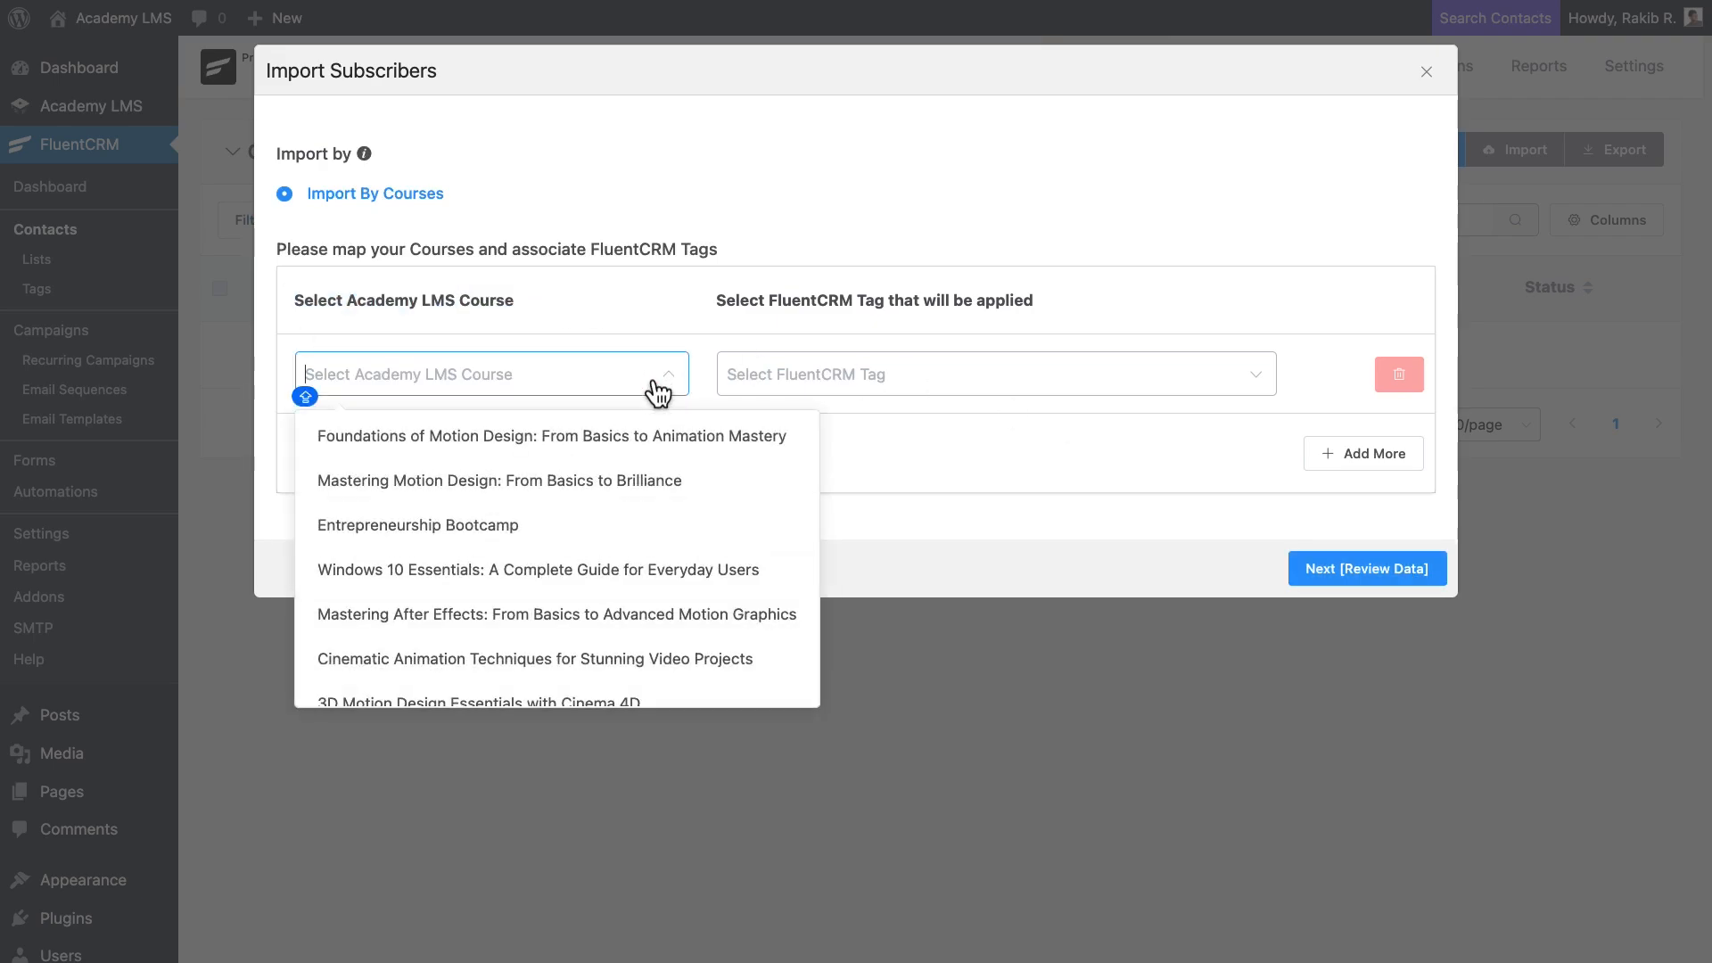
pyautogui.click(742, 486)
pyautogui.click(1175, 403)
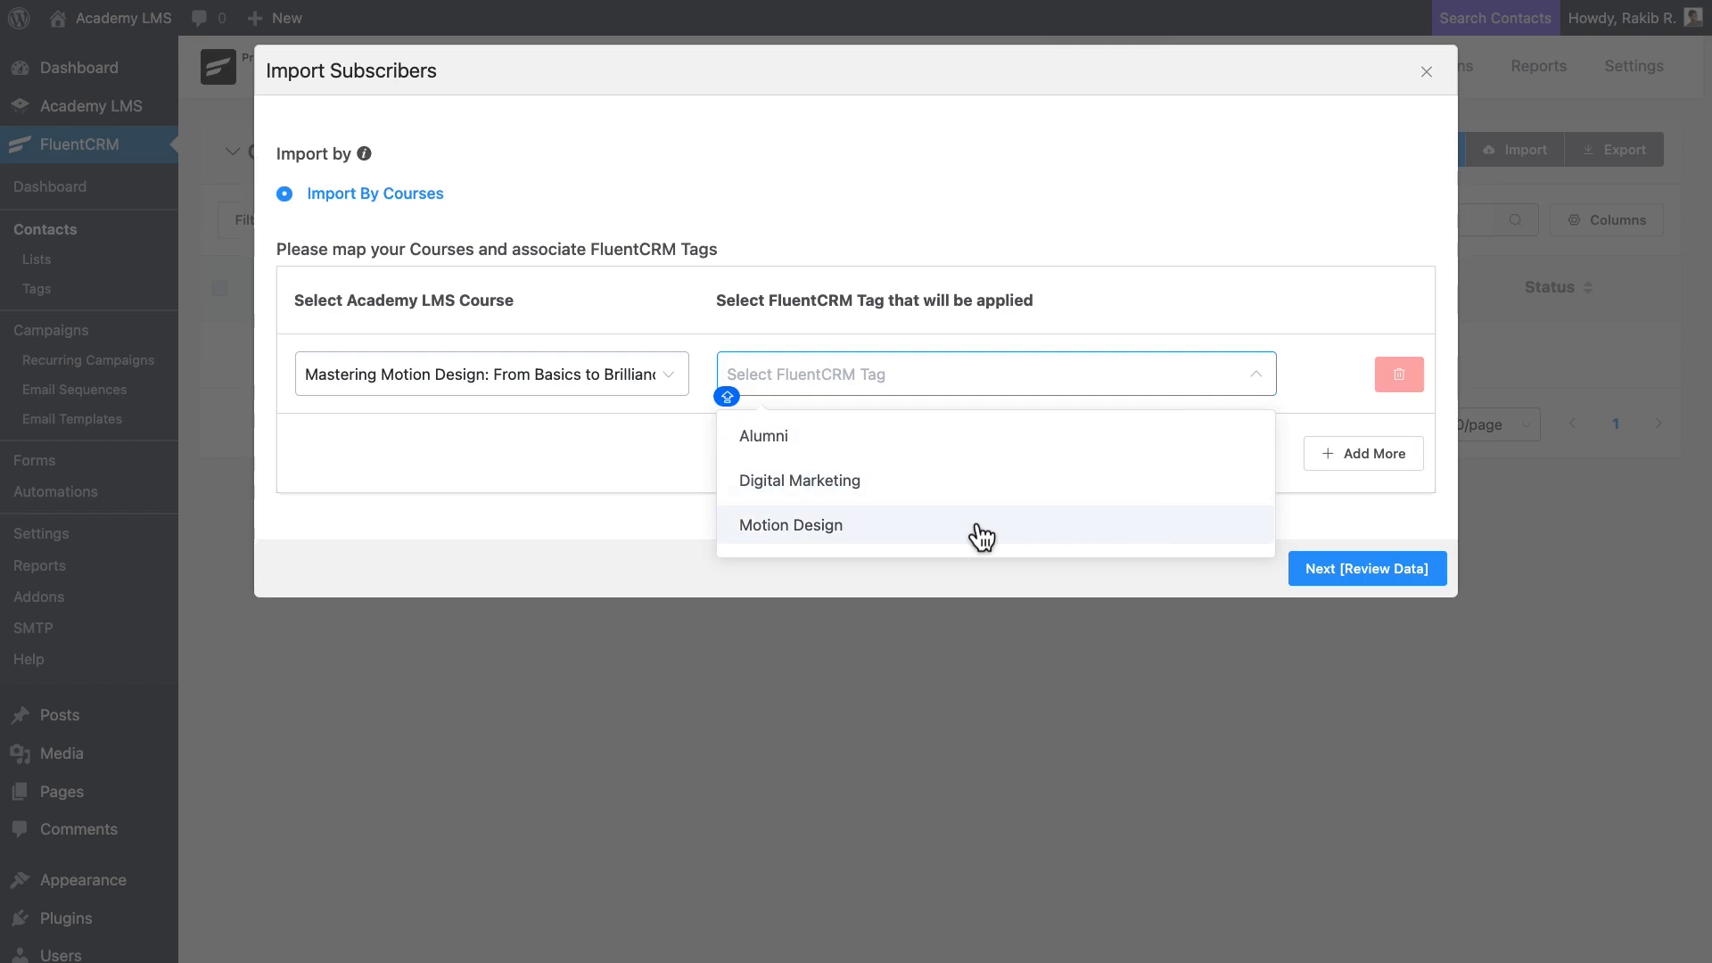
pyautogui.click(813, 440)
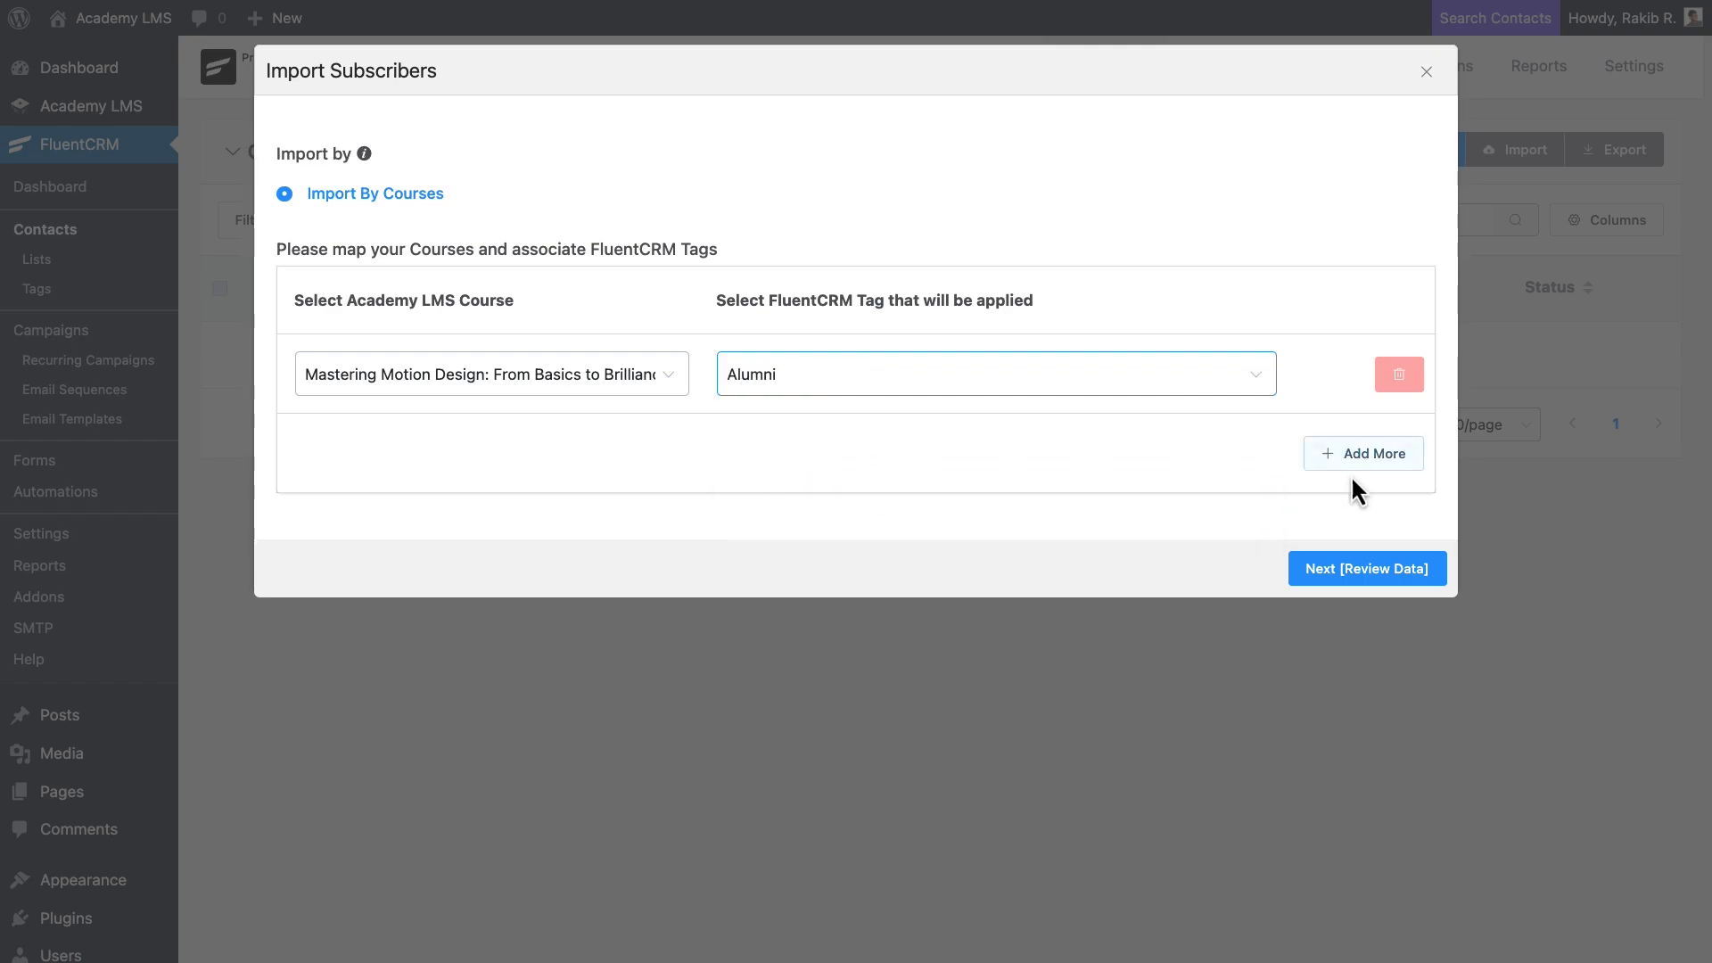
pyautogui.click(1386, 575)
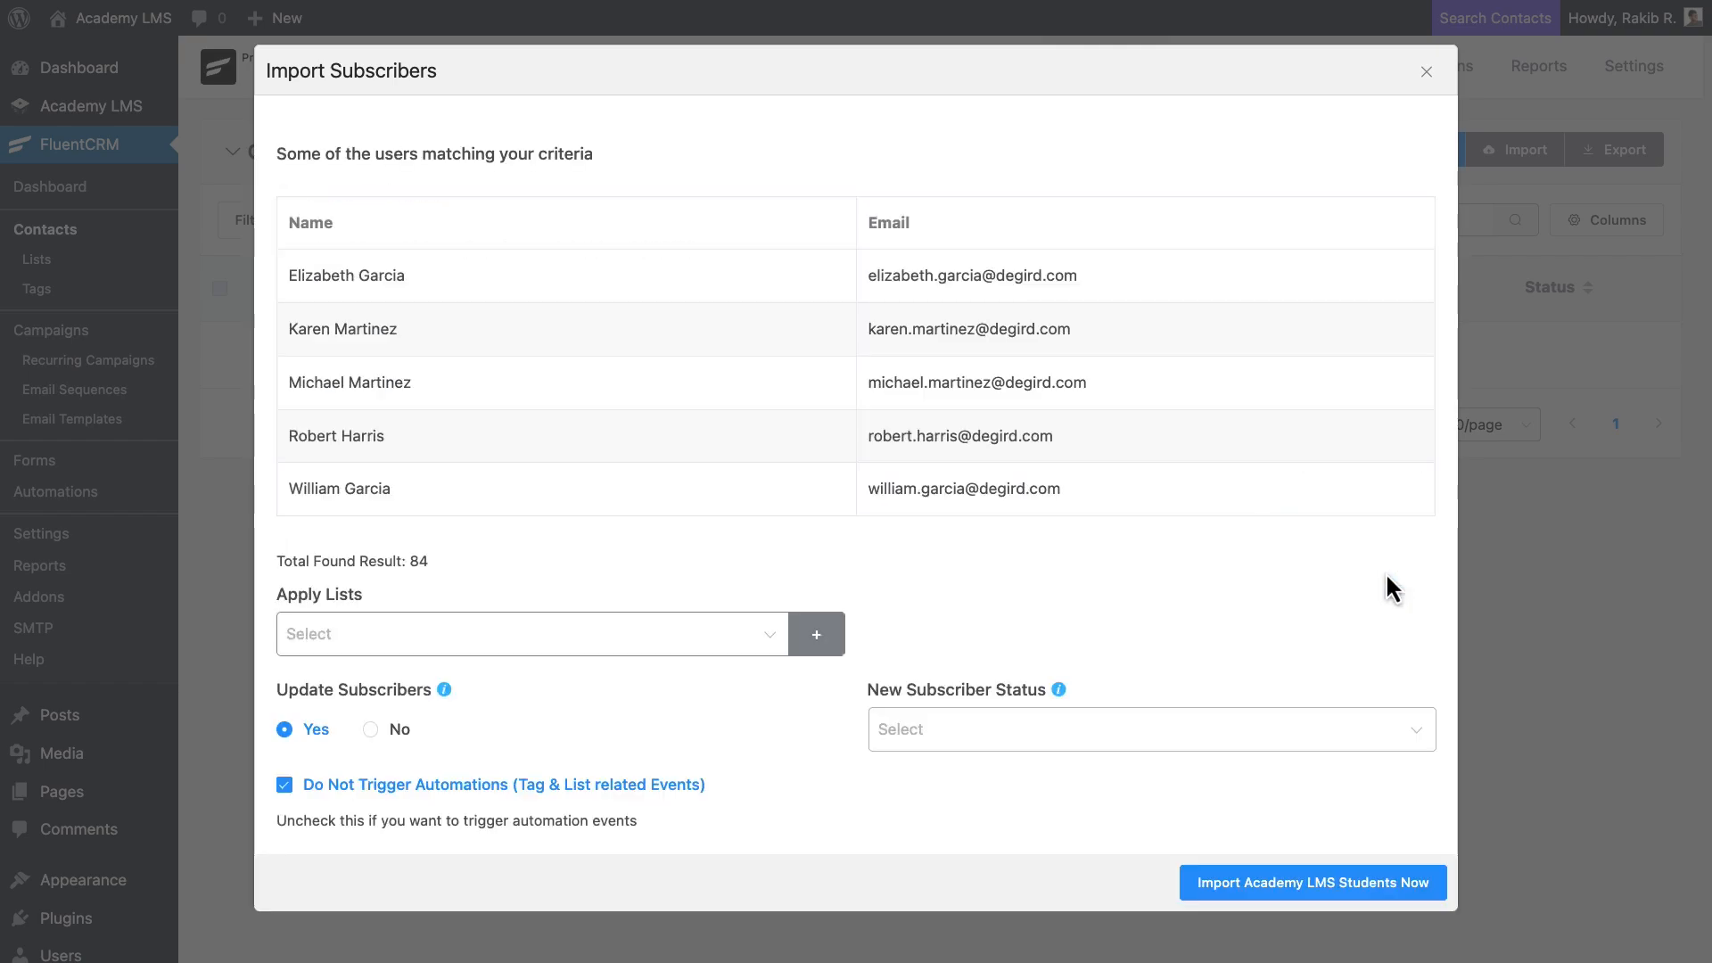
# Apply the Student list and Subscribed status to the matching students, run the Academy LMS import and close the import dialog.
pyautogui.moveTo(523, 558); pyautogui.dragTo(258, 558)
pyautogui.click(257, 559)
pyautogui.click(772, 635)
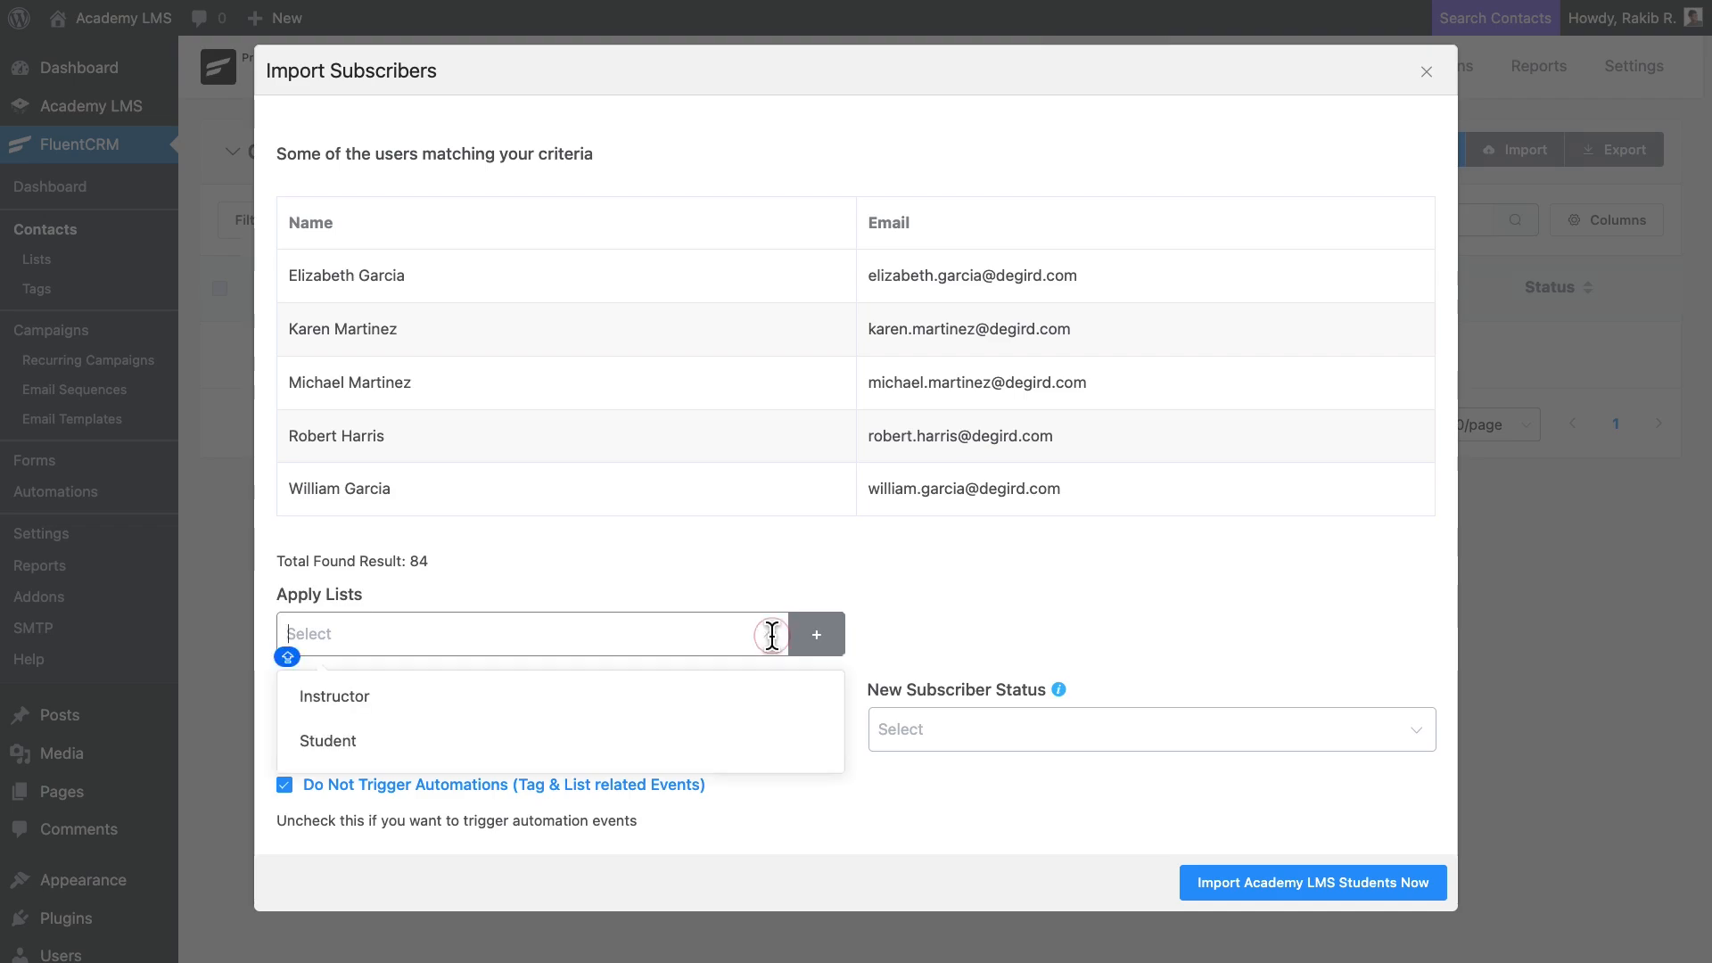
pyautogui.click(381, 746)
pyautogui.click(450, 586)
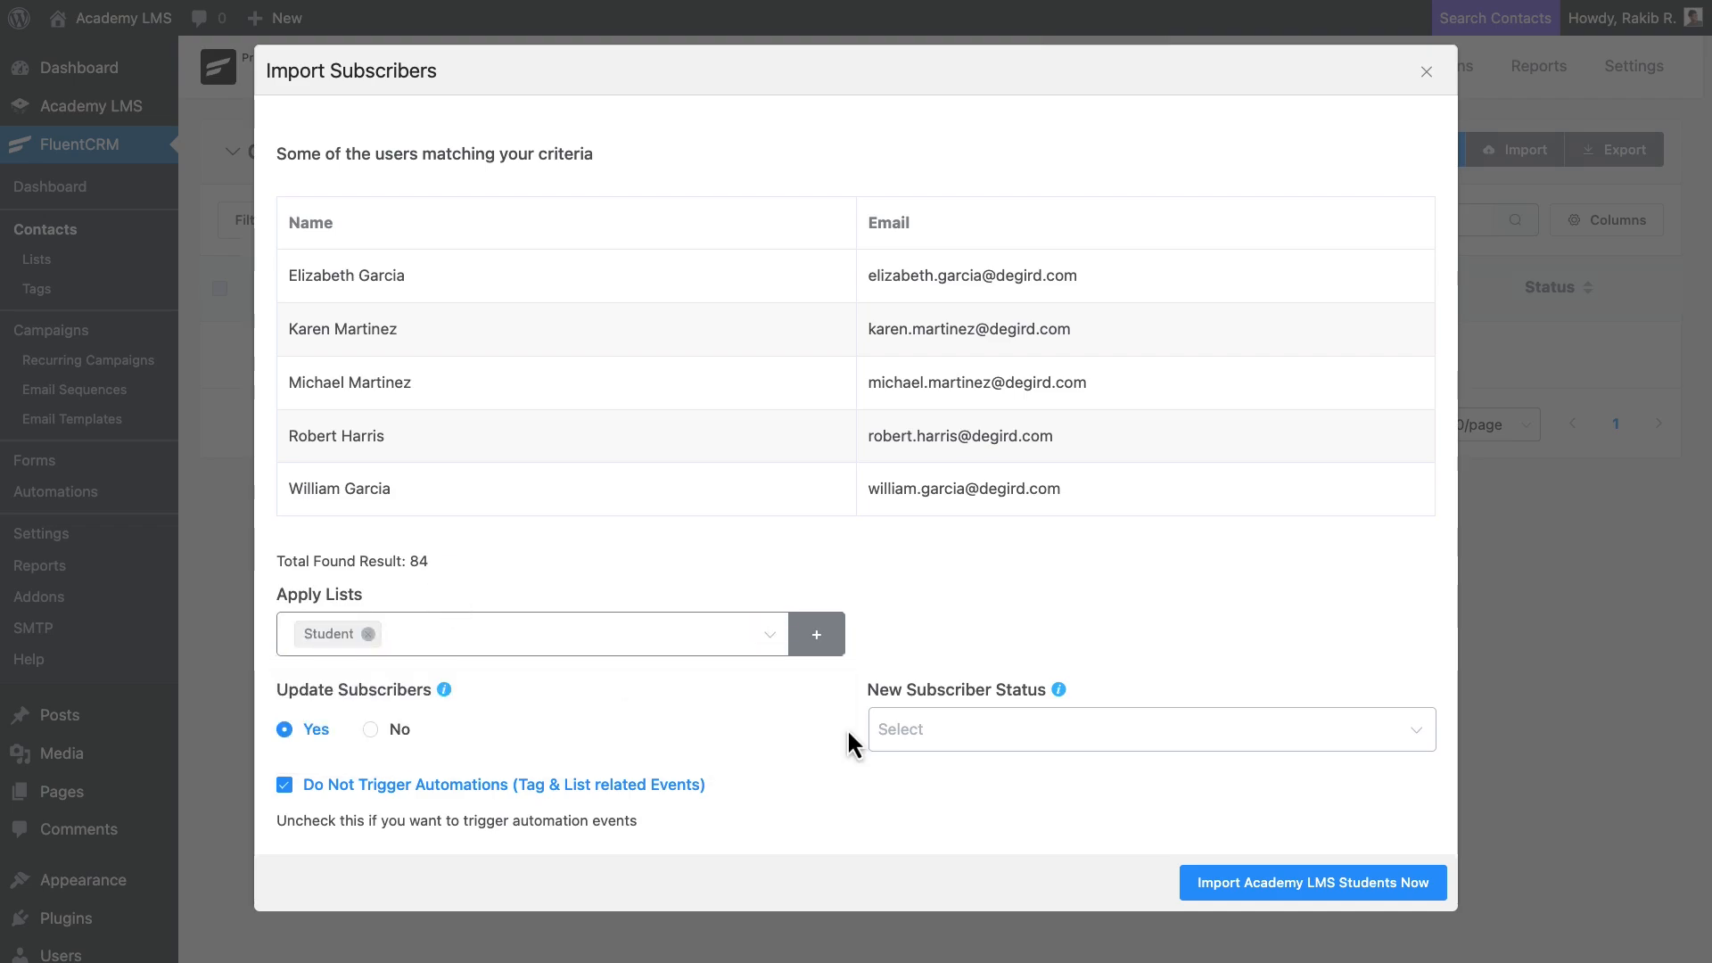
pyautogui.click(1150, 730)
pyautogui.click(1005, 524)
pyautogui.click(1288, 885)
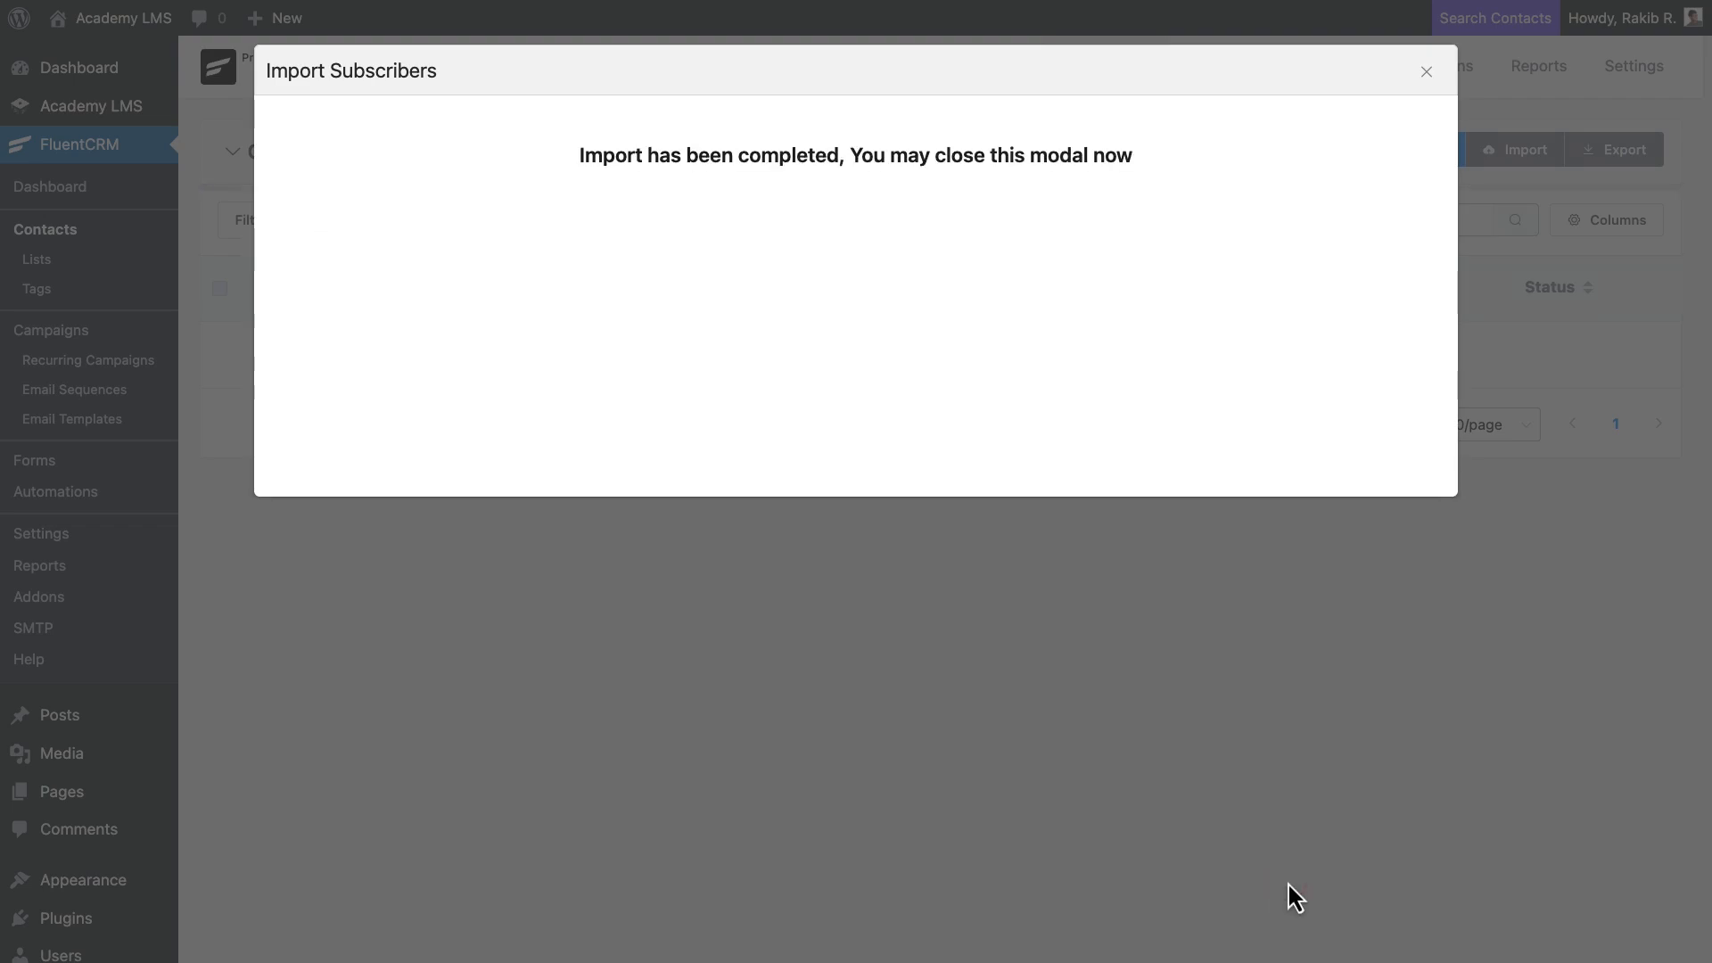
pyautogui.click(1427, 71)
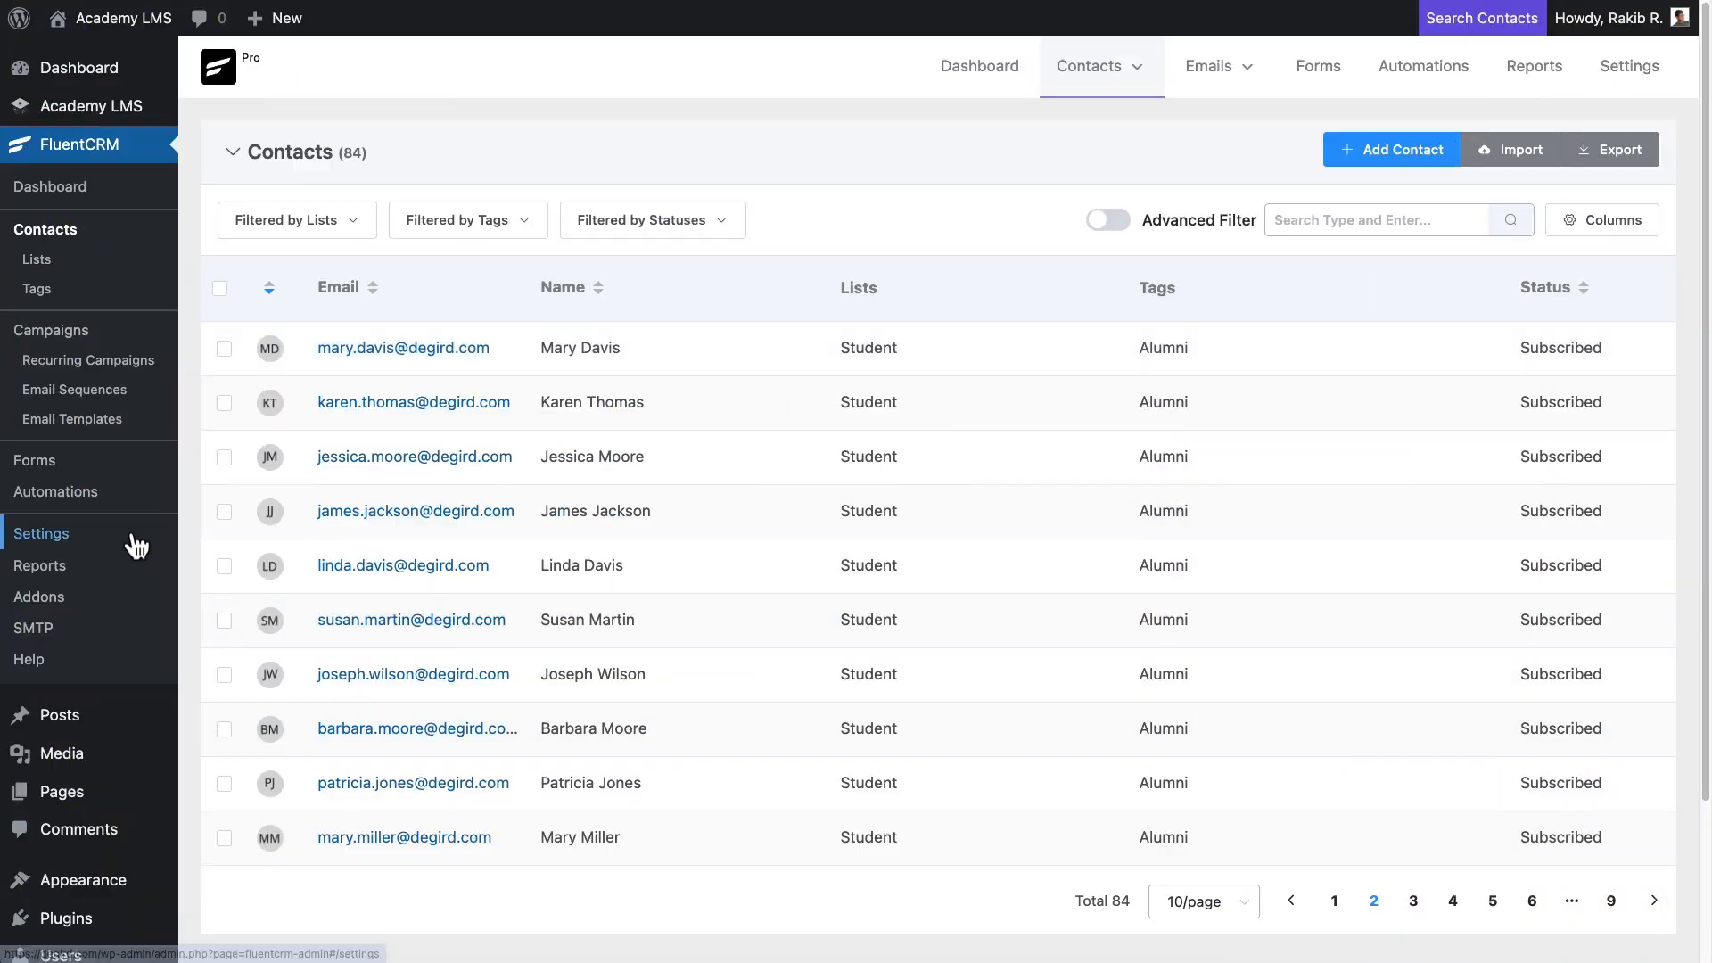
# Open the AcademyLMS integration settings and examine the student sync options.
pyautogui.click(134, 539)
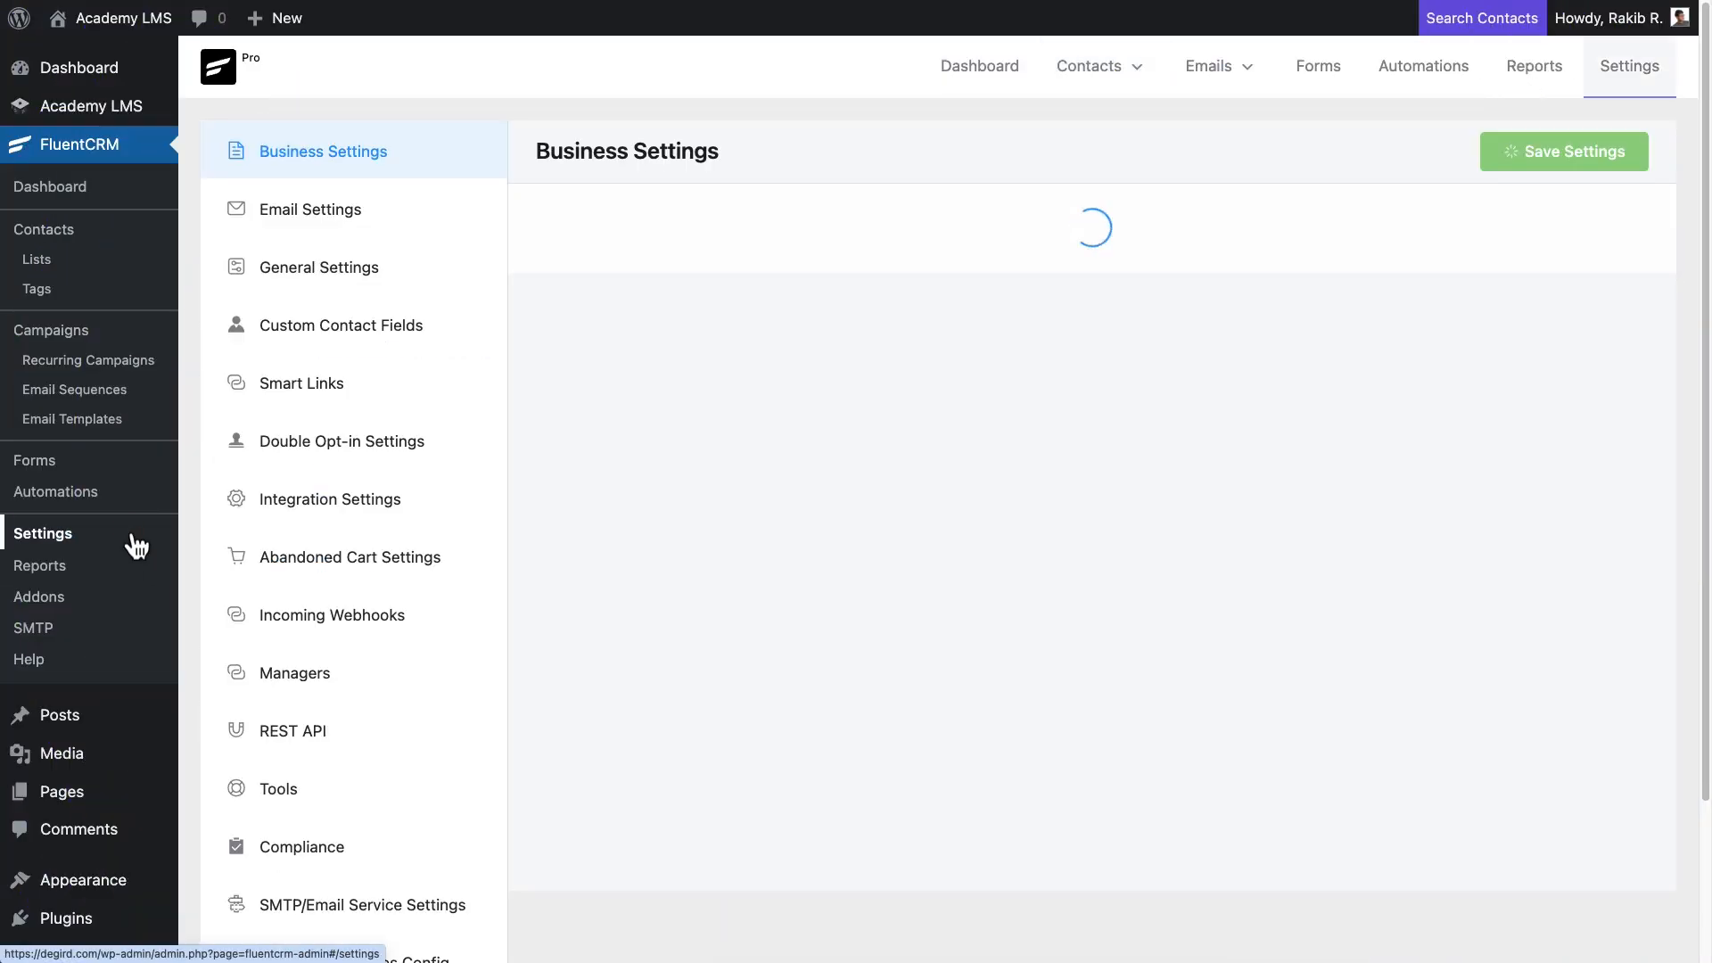
pyautogui.click(437, 515)
pyautogui.moveTo(533, 150); pyautogui.dragTo(636, 158)
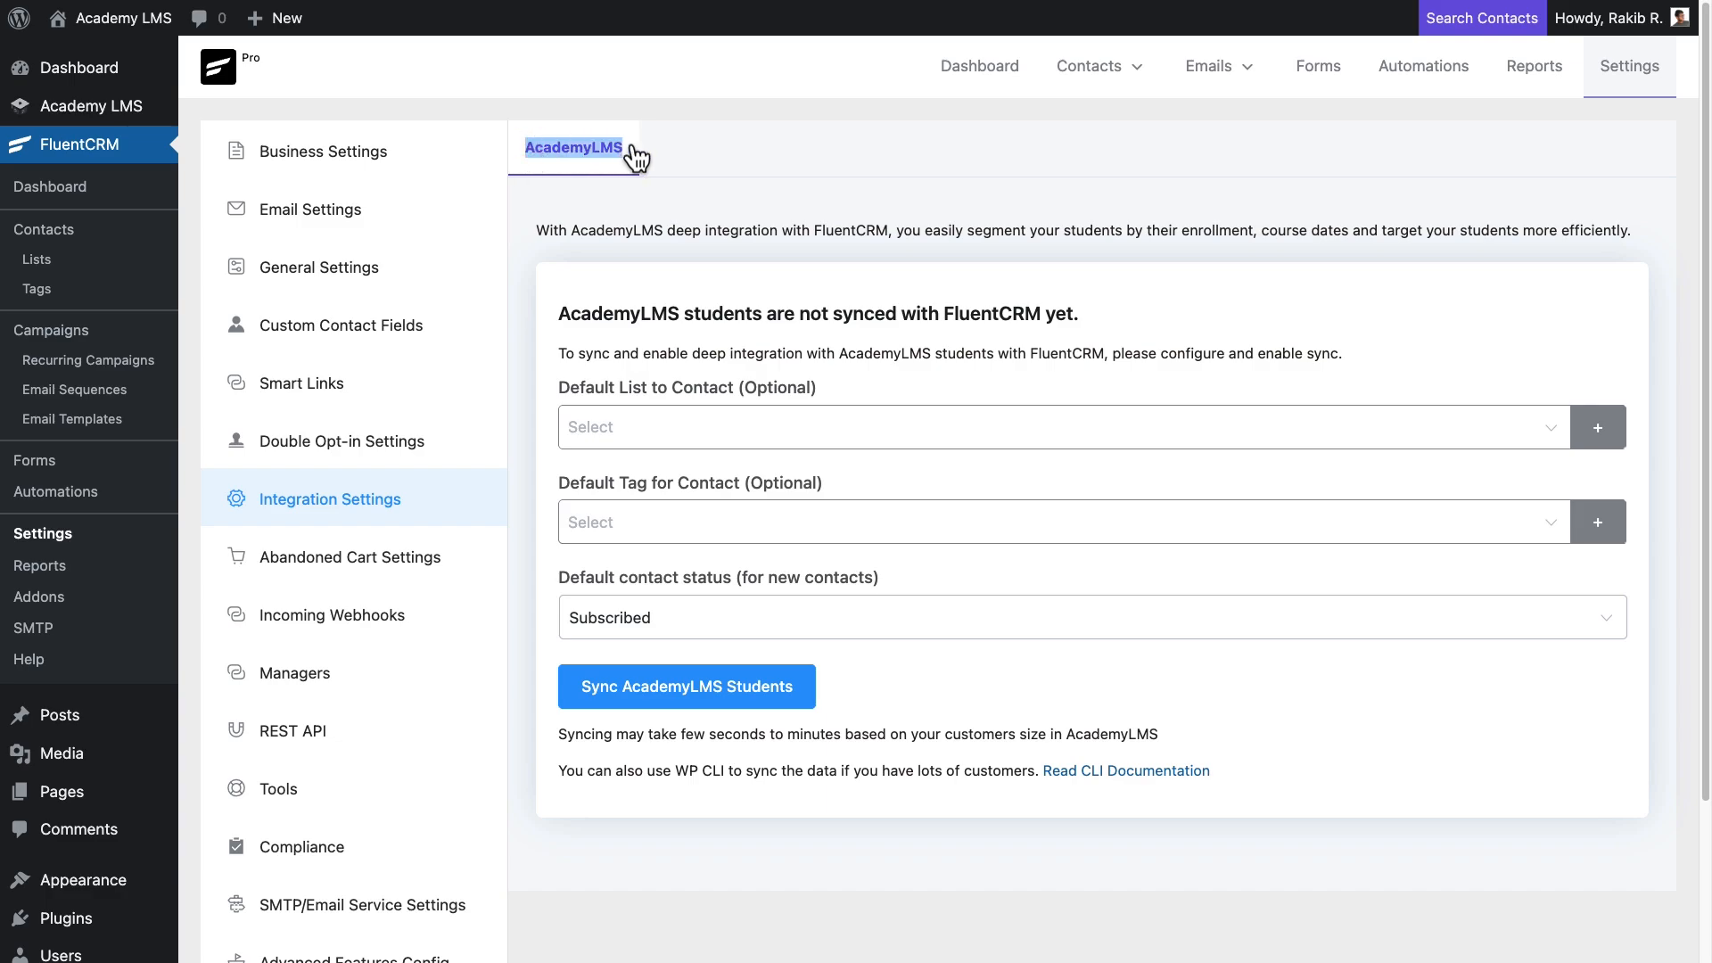
pyautogui.click(637, 158)
pyautogui.moveTo(548, 303); pyautogui.dragTo(1089, 308)
pyautogui.click(1090, 307)
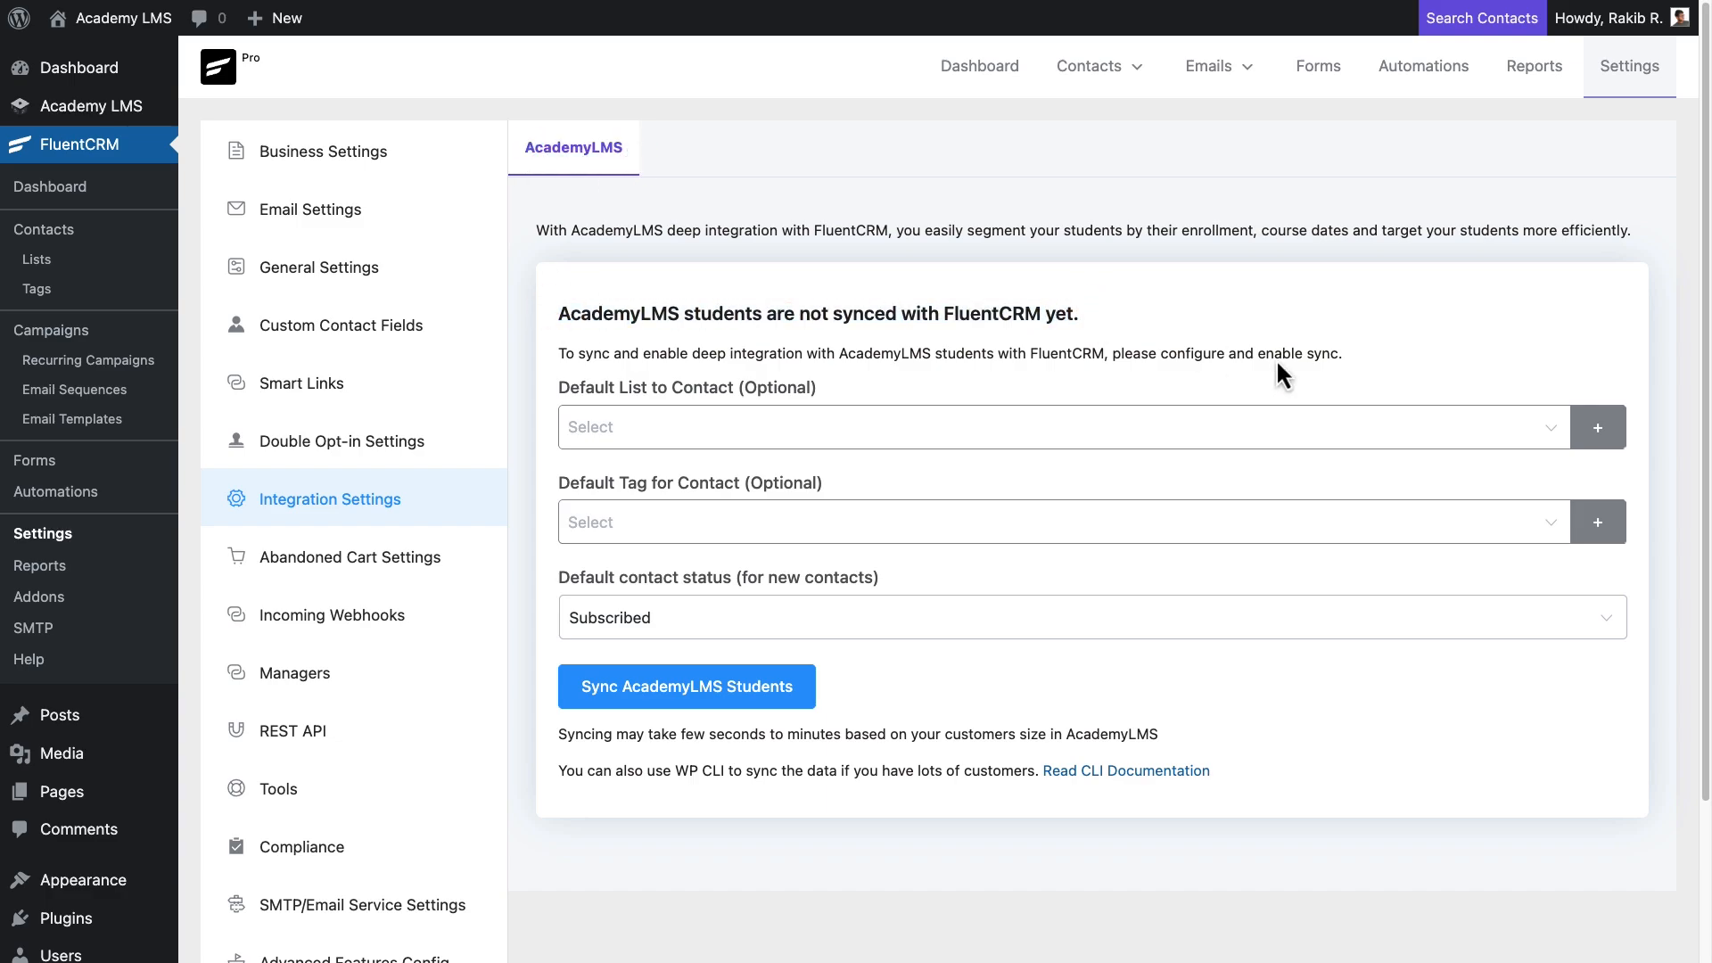
# Set the default contact list to Student, leave the default tag empty and sync the AcademyLMS students.
pyautogui.click(1552, 429)
pyautogui.click(546, 501)
pyautogui.click(1444, 519)
pyautogui.click(1536, 524)
pyautogui.click(797, 701)
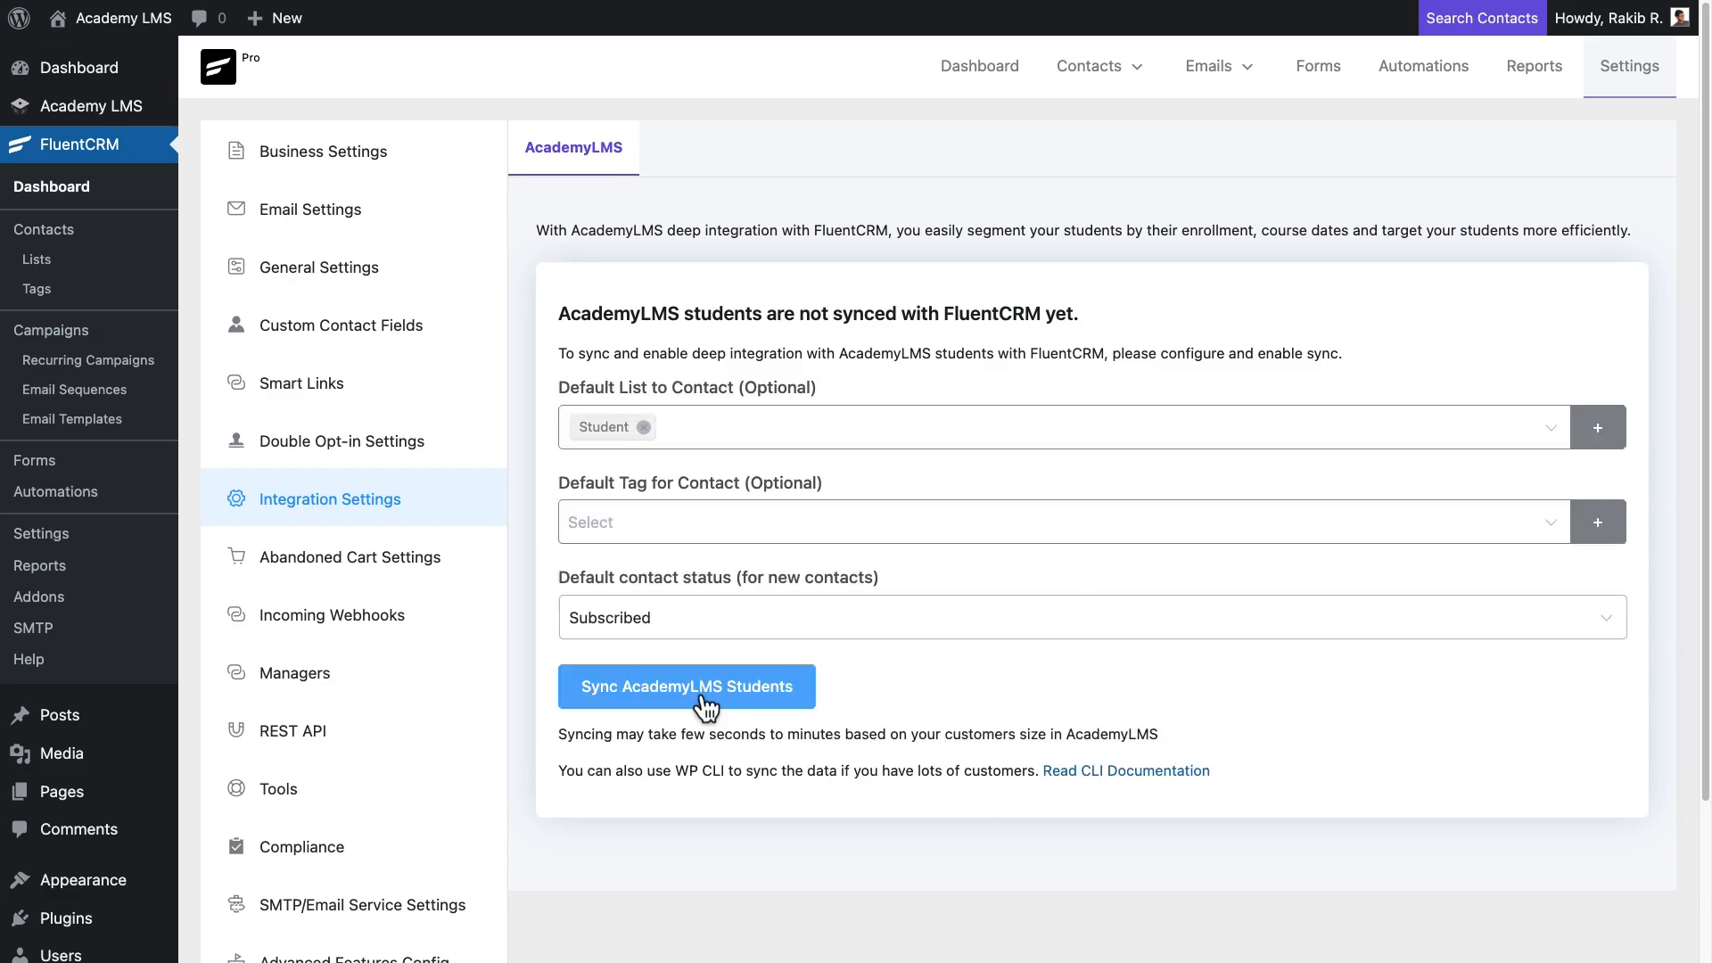
# Open the advanced reports and view the AcademyLMS report.
pyautogui.click(1536, 94)
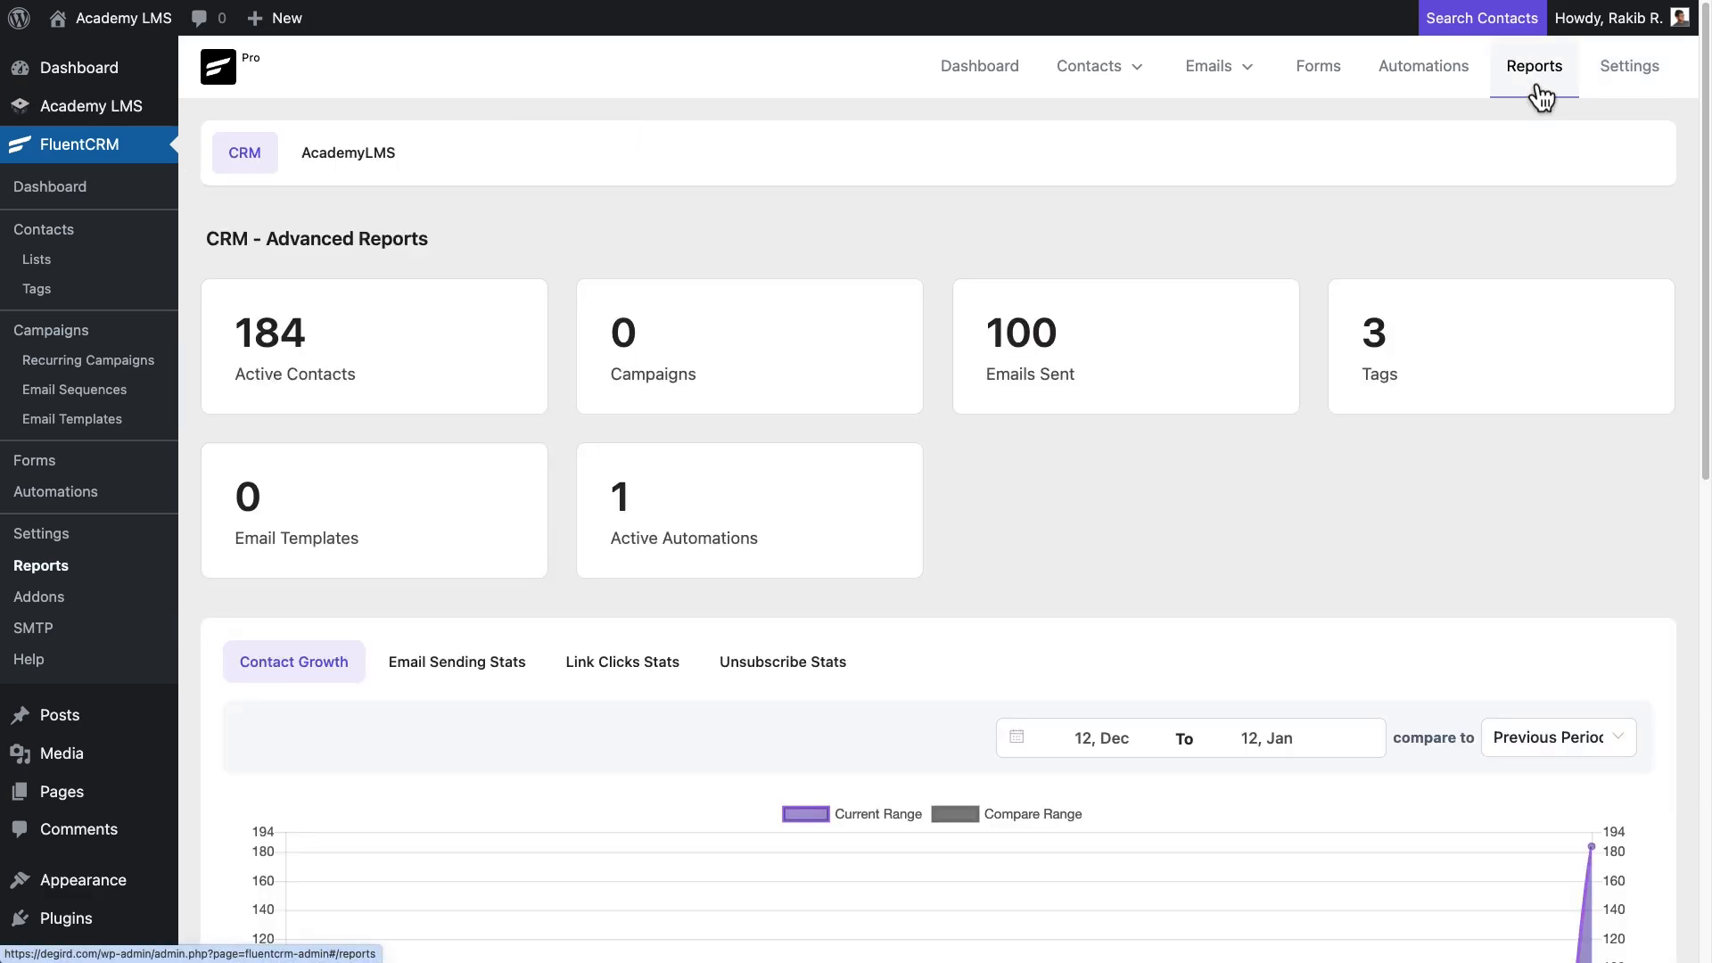
pyautogui.click(397, 166)
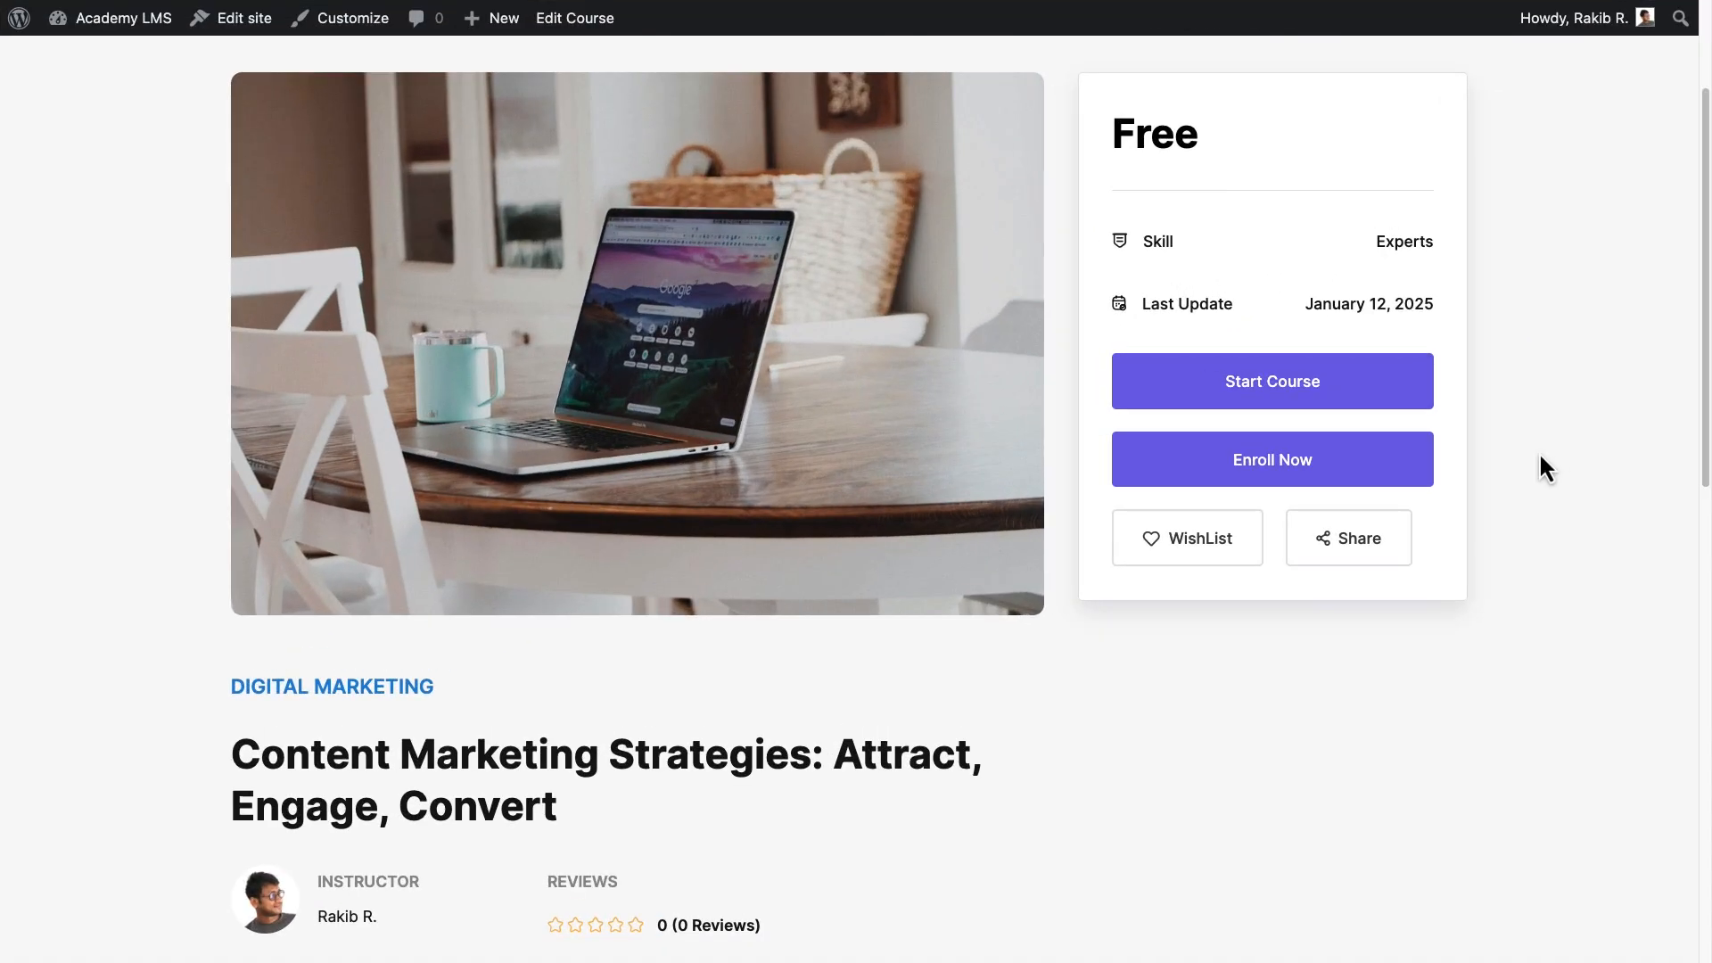
# Enroll in the free course Content Marketing Strategies: Attract, Engage, Convert.
pyautogui.click(1327, 462)
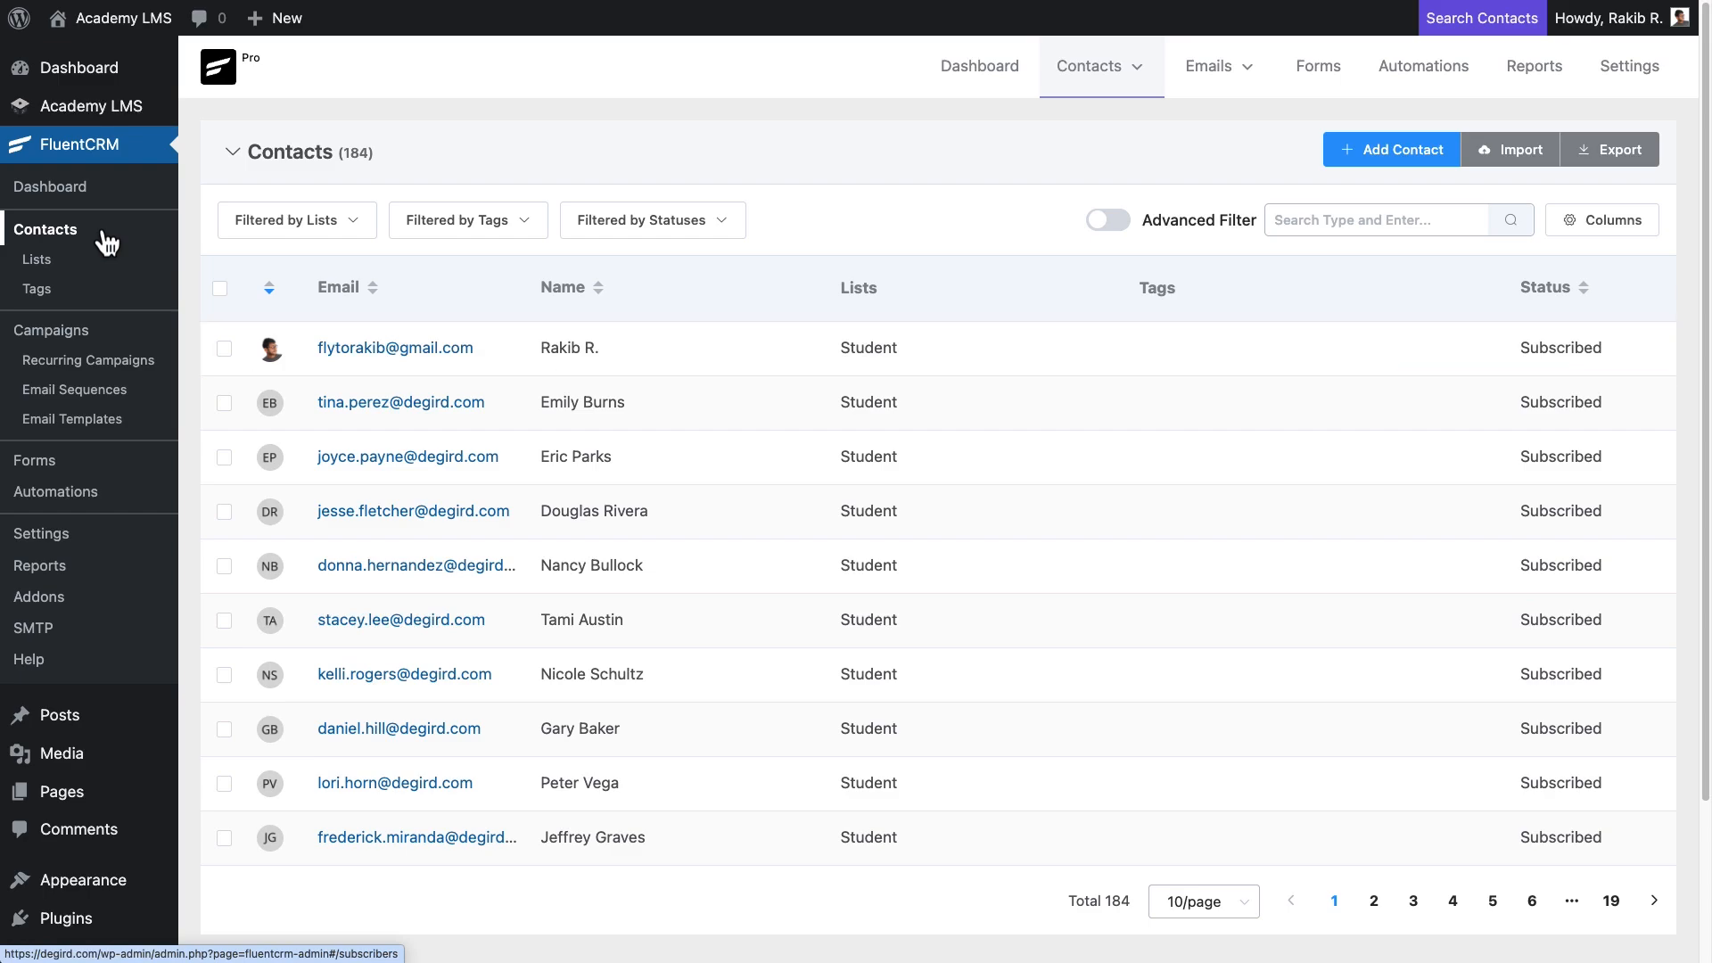
# Open the Course Enrolled automation's reports and examine the chart report, step report and emails analytics.
pyautogui.click(116, 493)
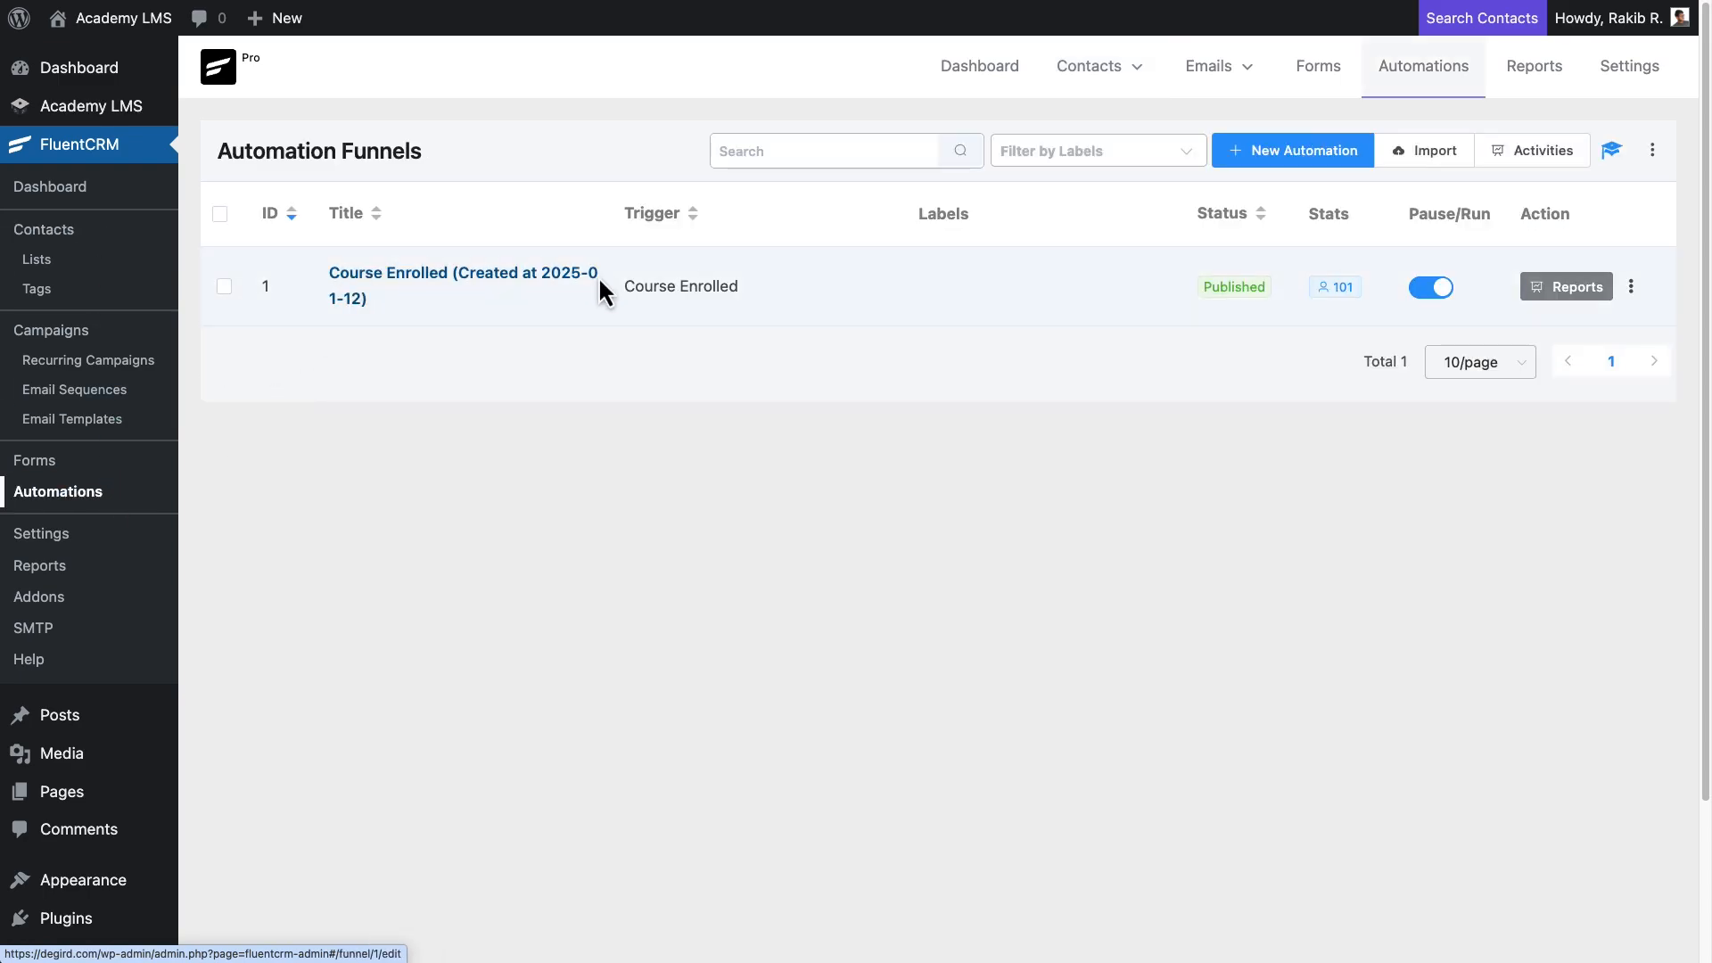
pyautogui.click(1588, 287)
pyautogui.scroll(-1, 1596, 305)
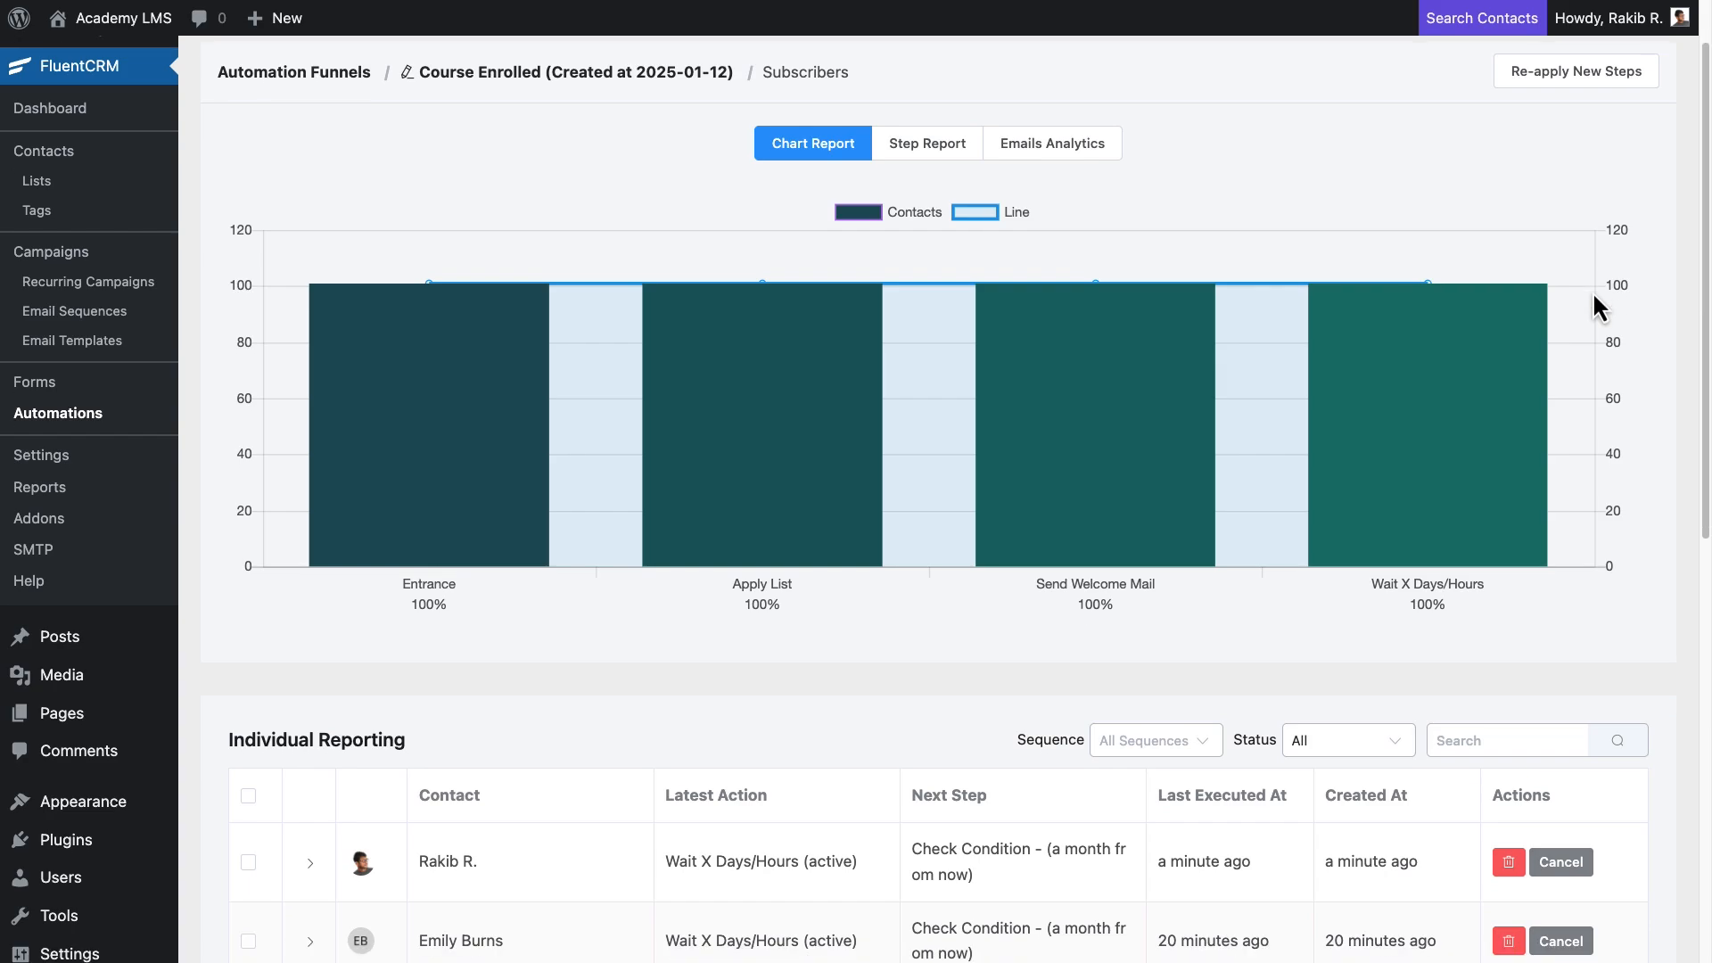
pyautogui.scroll(1, 1595, 303)
pyautogui.click(931, 225)
pyautogui.click(1077, 222)
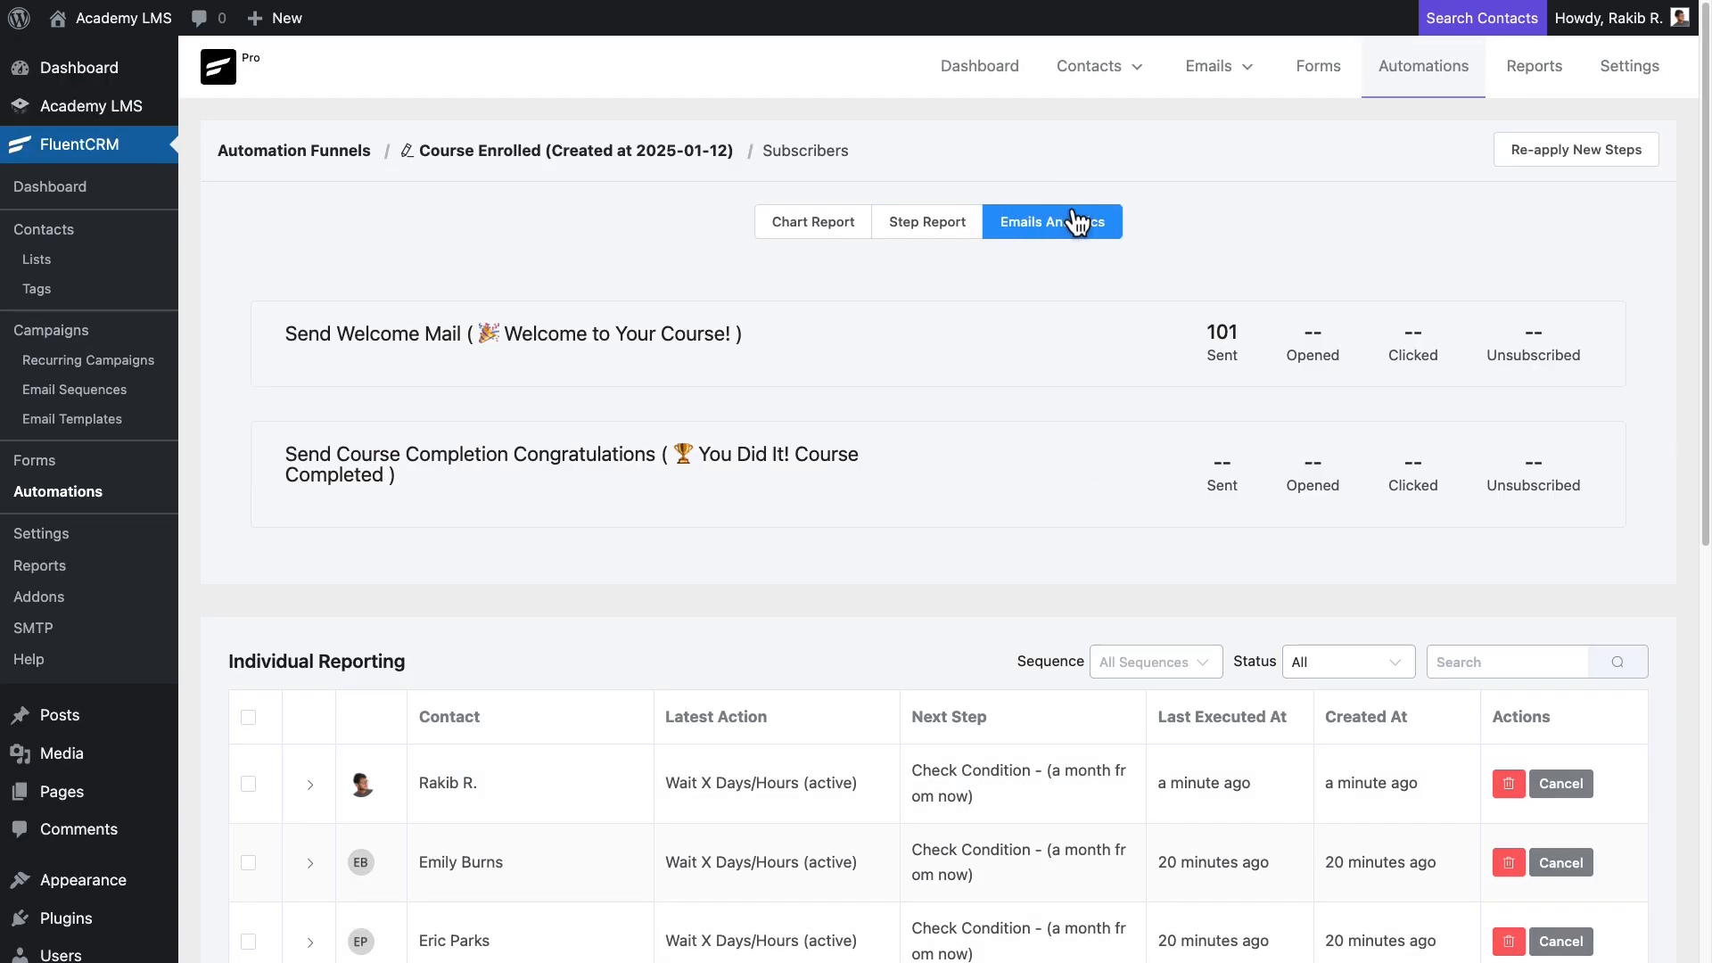
pyautogui.click(835, 223)
pyautogui.moveTo(1702, 185)
pyautogui.mouseDown()
pyautogui.moveTo(1701, 585)
pyautogui.moveTo(1700, 166)
pyautogui.mouseUp()
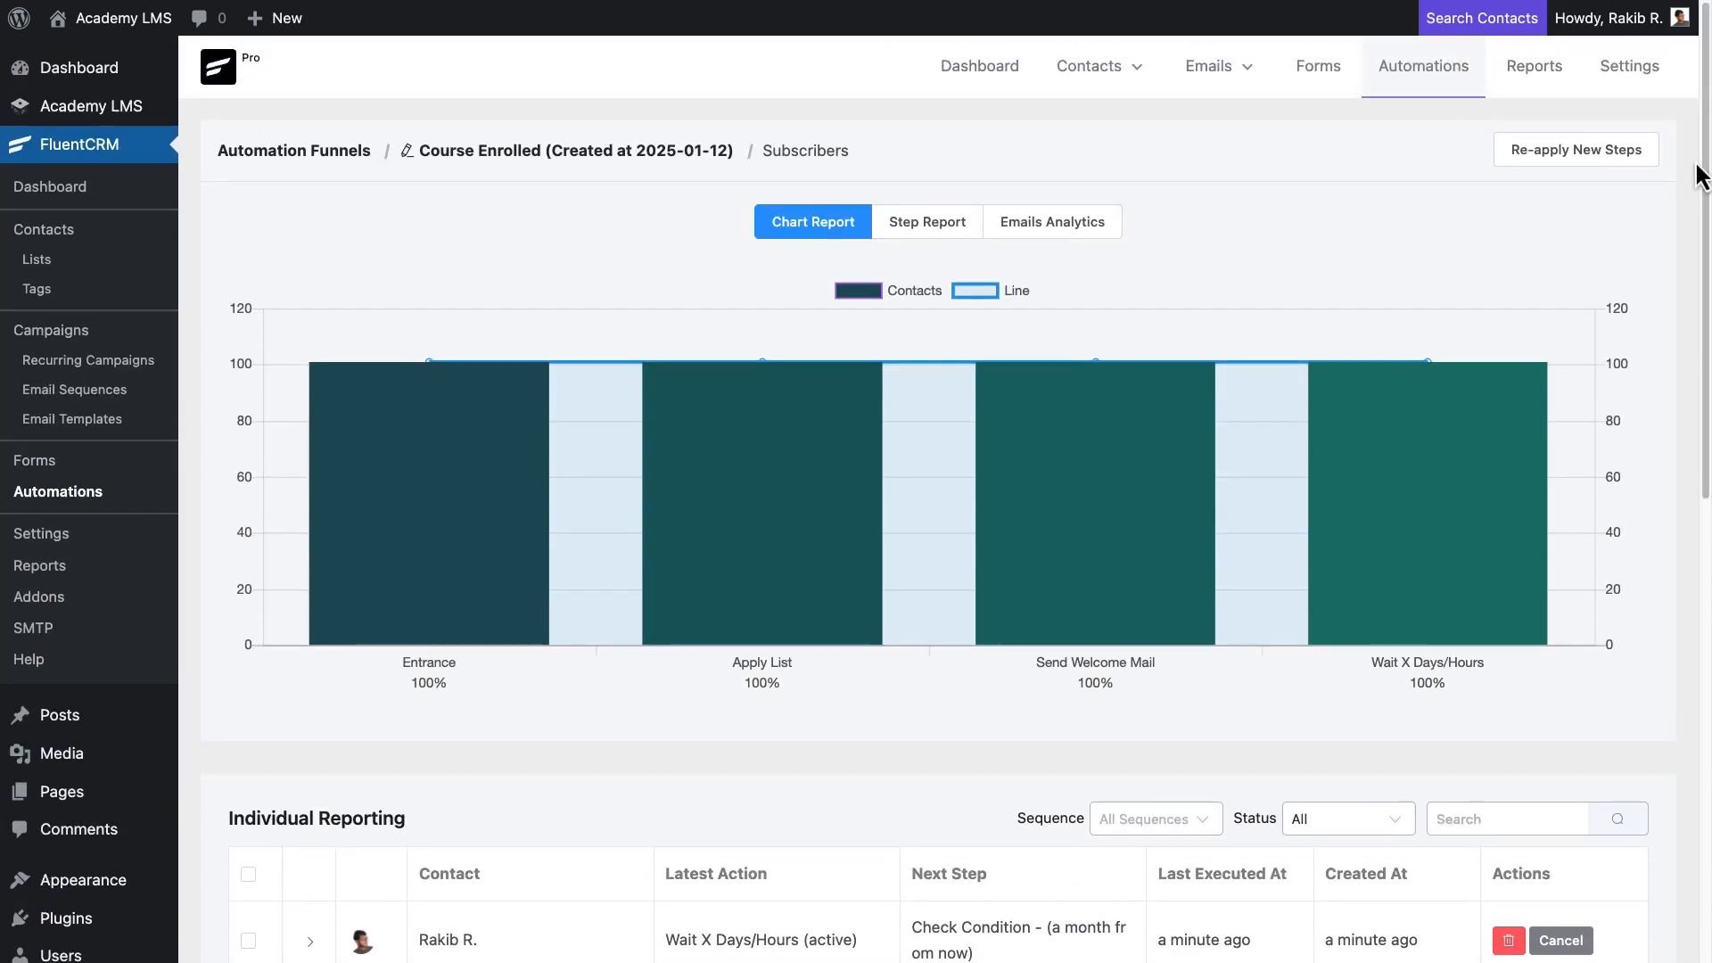